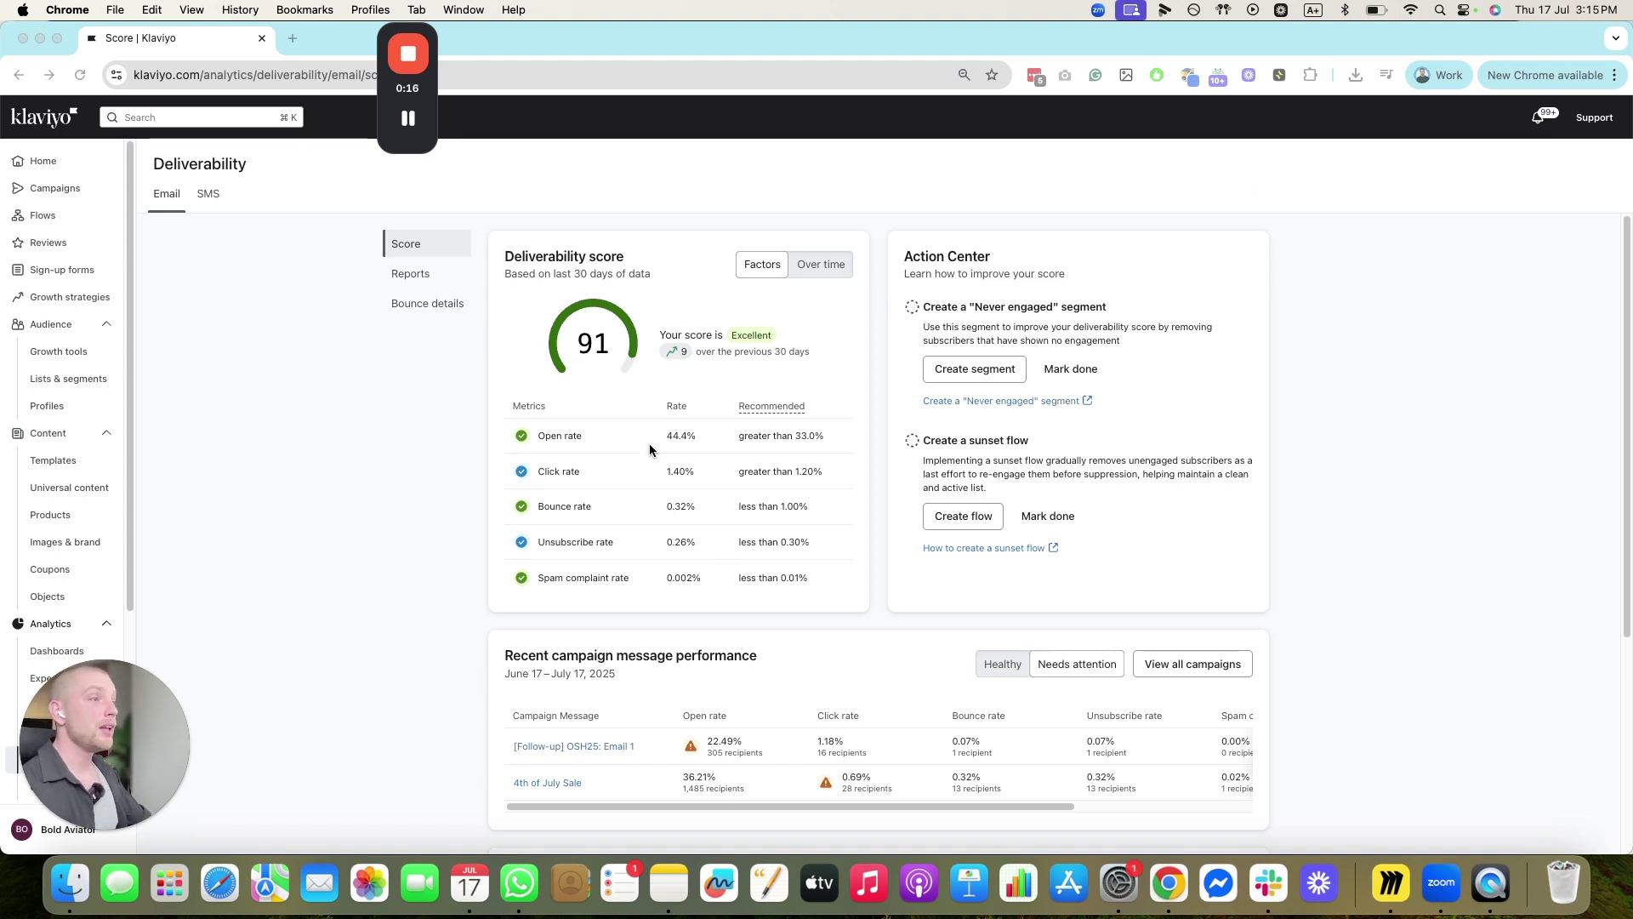
- Review the deliverability metrics: score 91 and bounce rate 0.32% against a 1.00% maximum
{"action": "scroll", "coordinate": [672, 465], "scroll_direction": "down", "scroll_amount": 3}
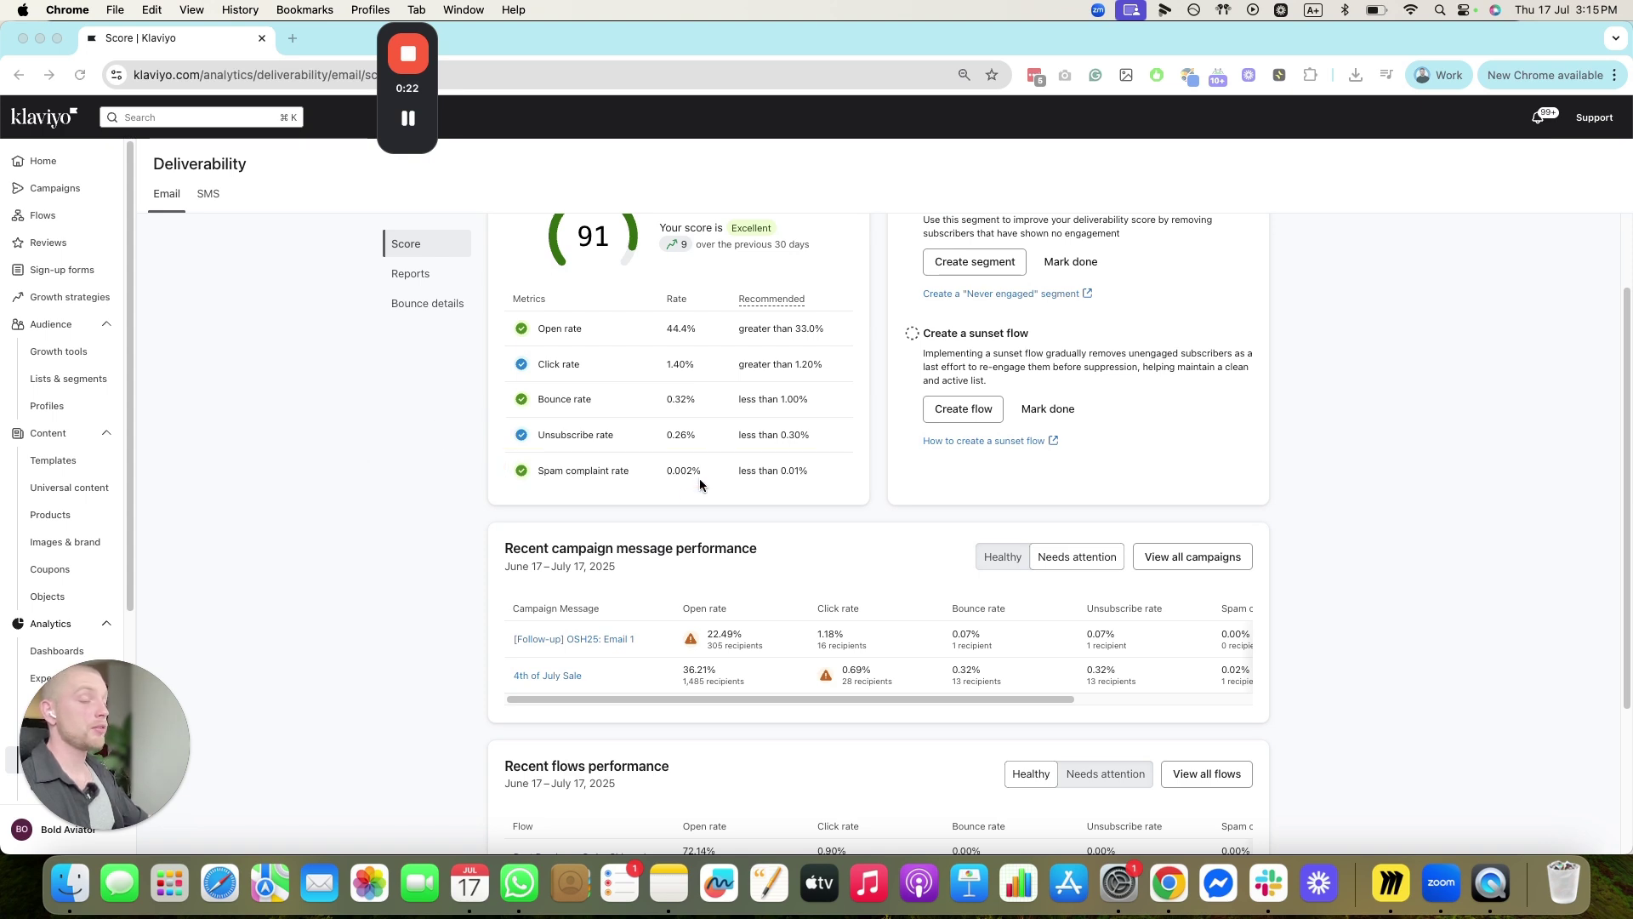
{"action": "scroll", "coordinate": [672, 493], "scroll_direction": "up", "scroll_amount": 1}
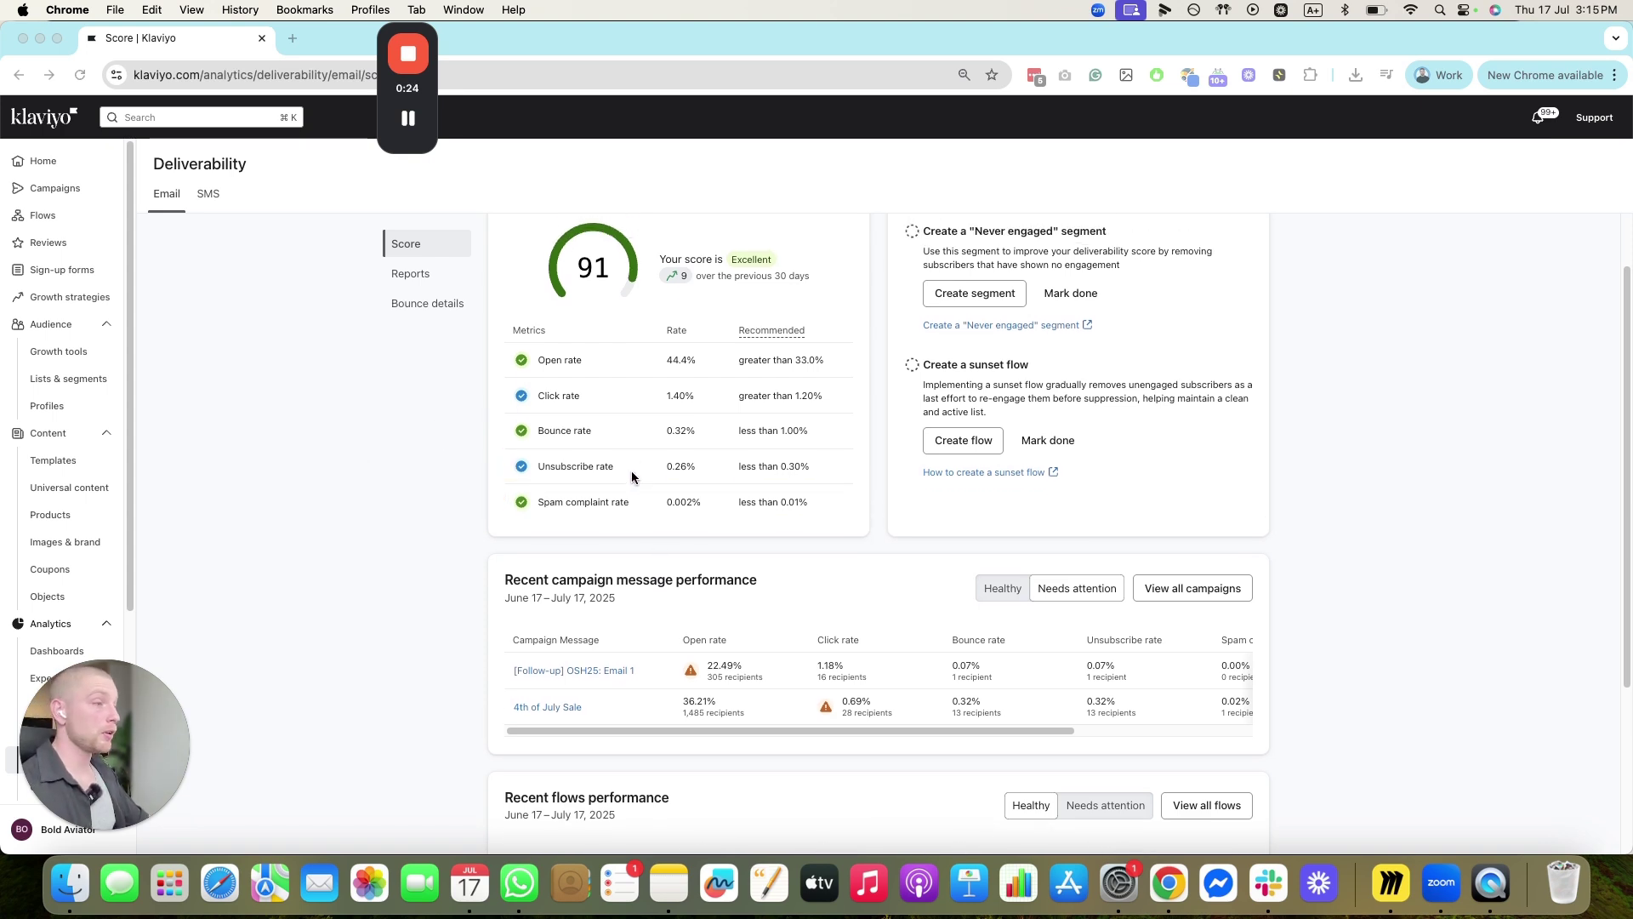
{"action": "scroll", "coordinate": [635, 489], "scroll_direction": "up", "scroll_amount": 2}
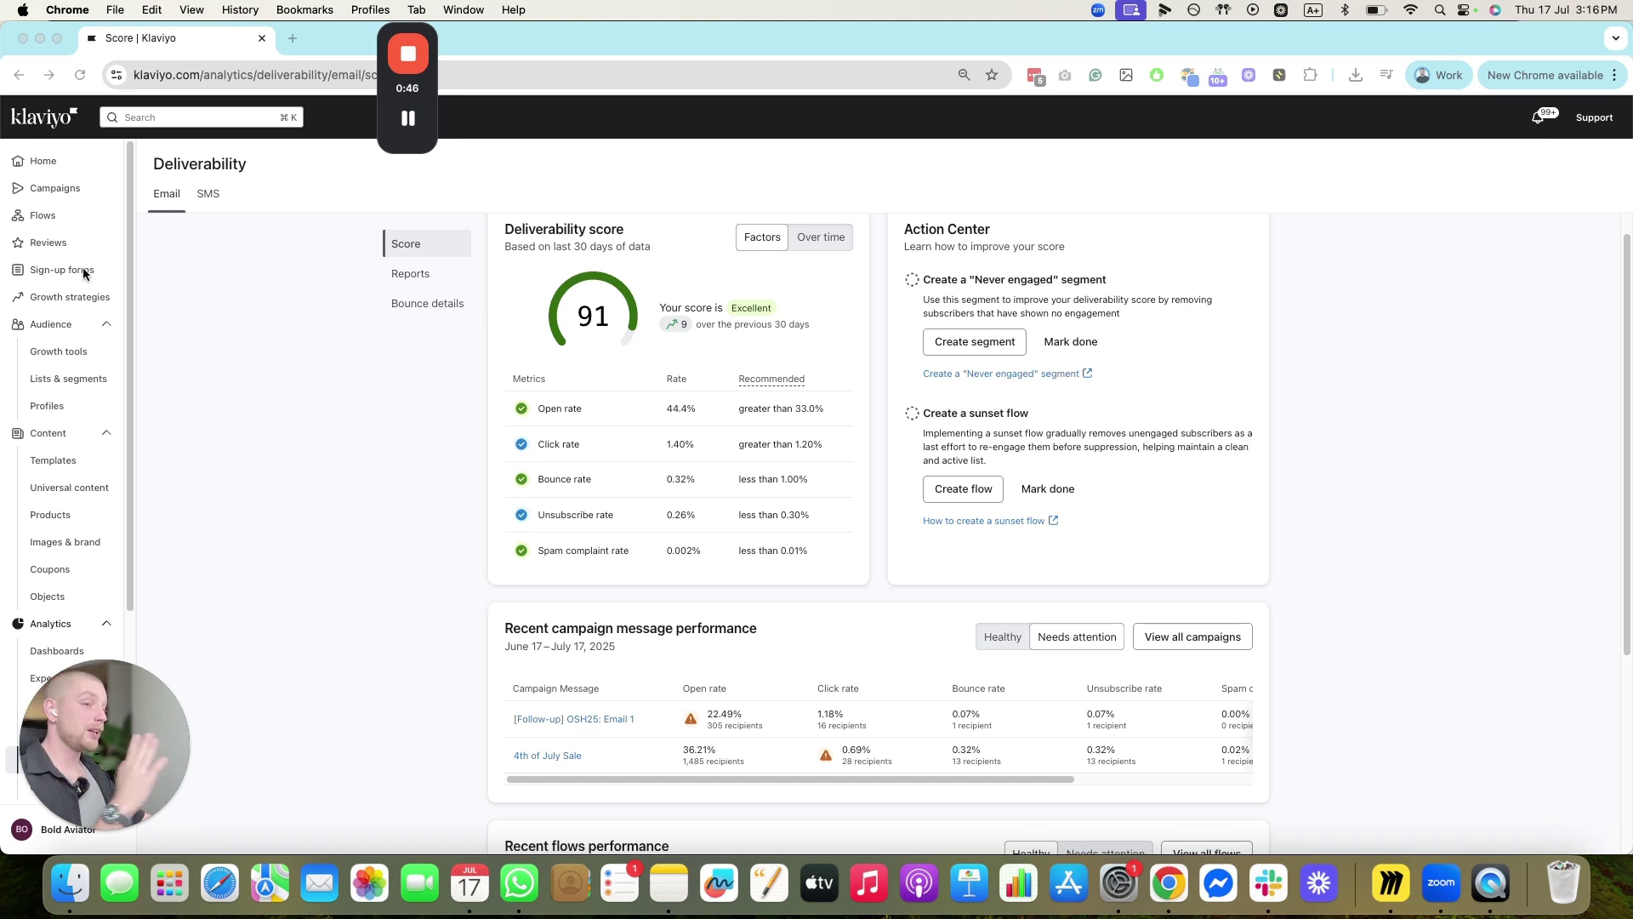
- Open the IB // Welcome Series, Abandon Cart and Abandon Checkout flows in new tabs, viewing Welcome Series
{"action": "left_click", "coordinate": [66, 220]}
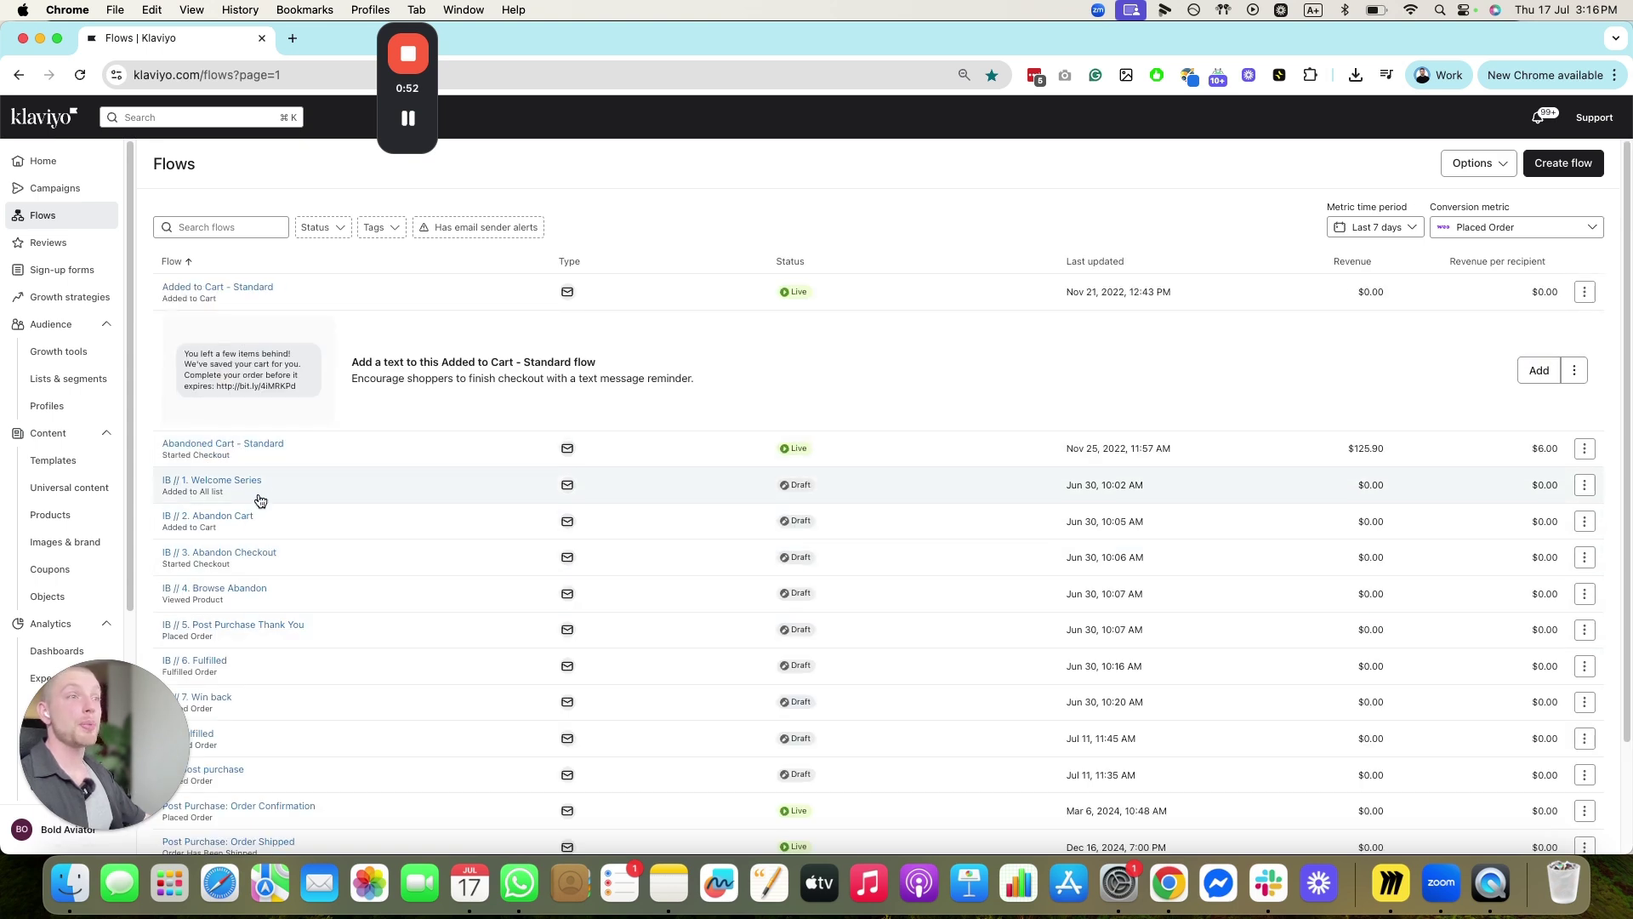
{"action": "left_click", "coordinate": [247, 515], "text": "super"}
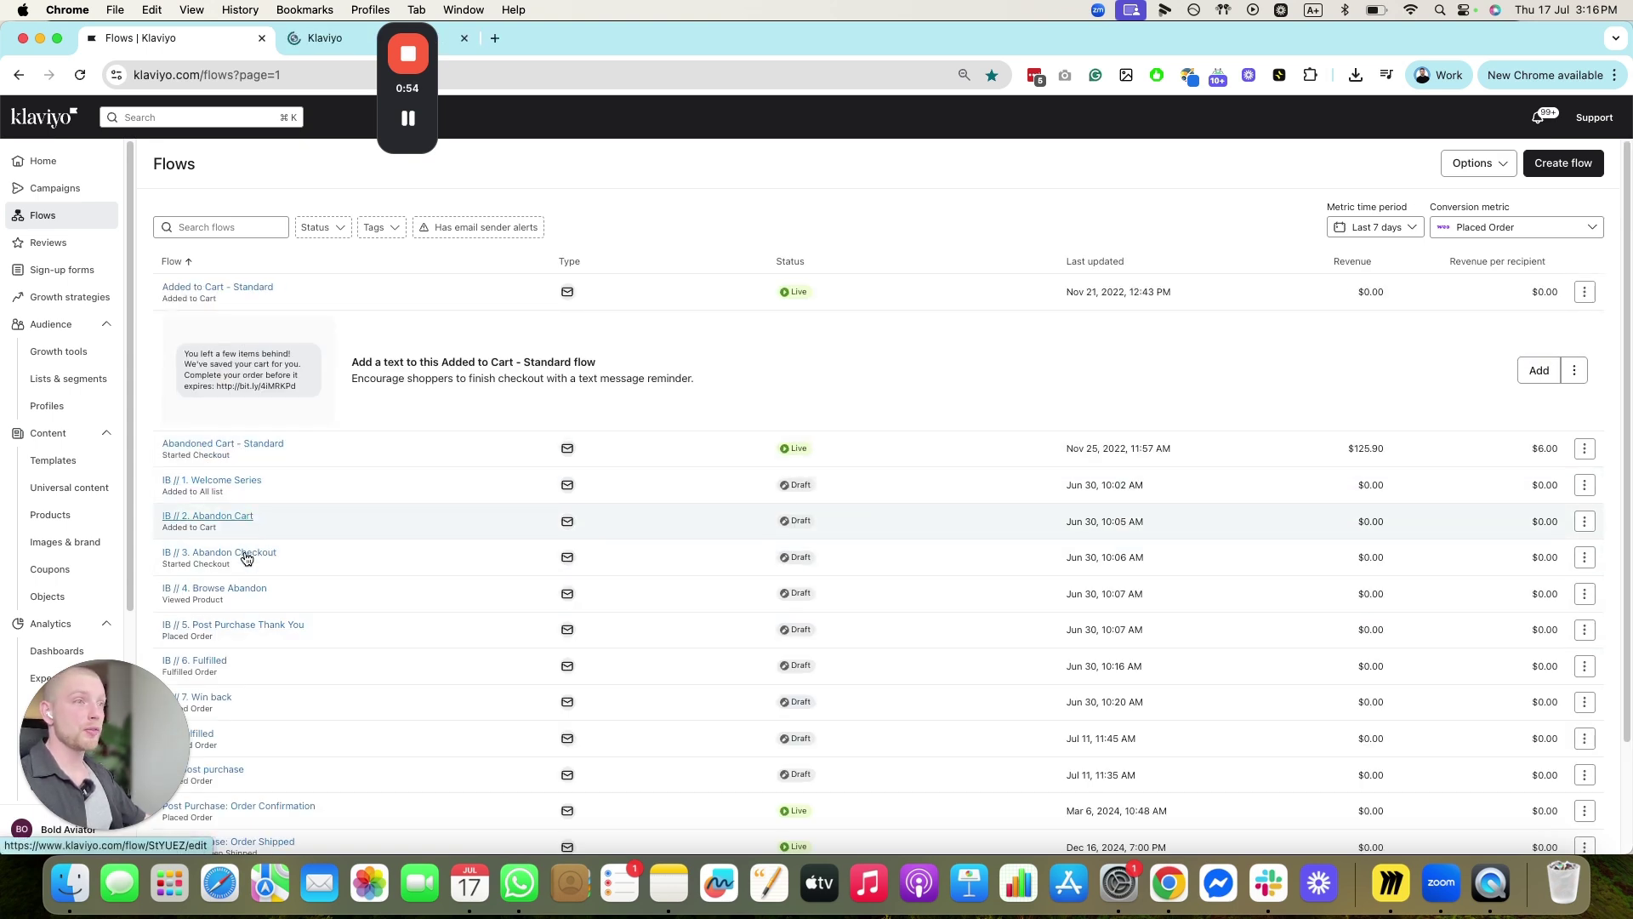
{"action": "left_click", "coordinate": [228, 553], "text": "super"}
{"action": "left_click", "coordinate": [223, 588], "text": "super"}
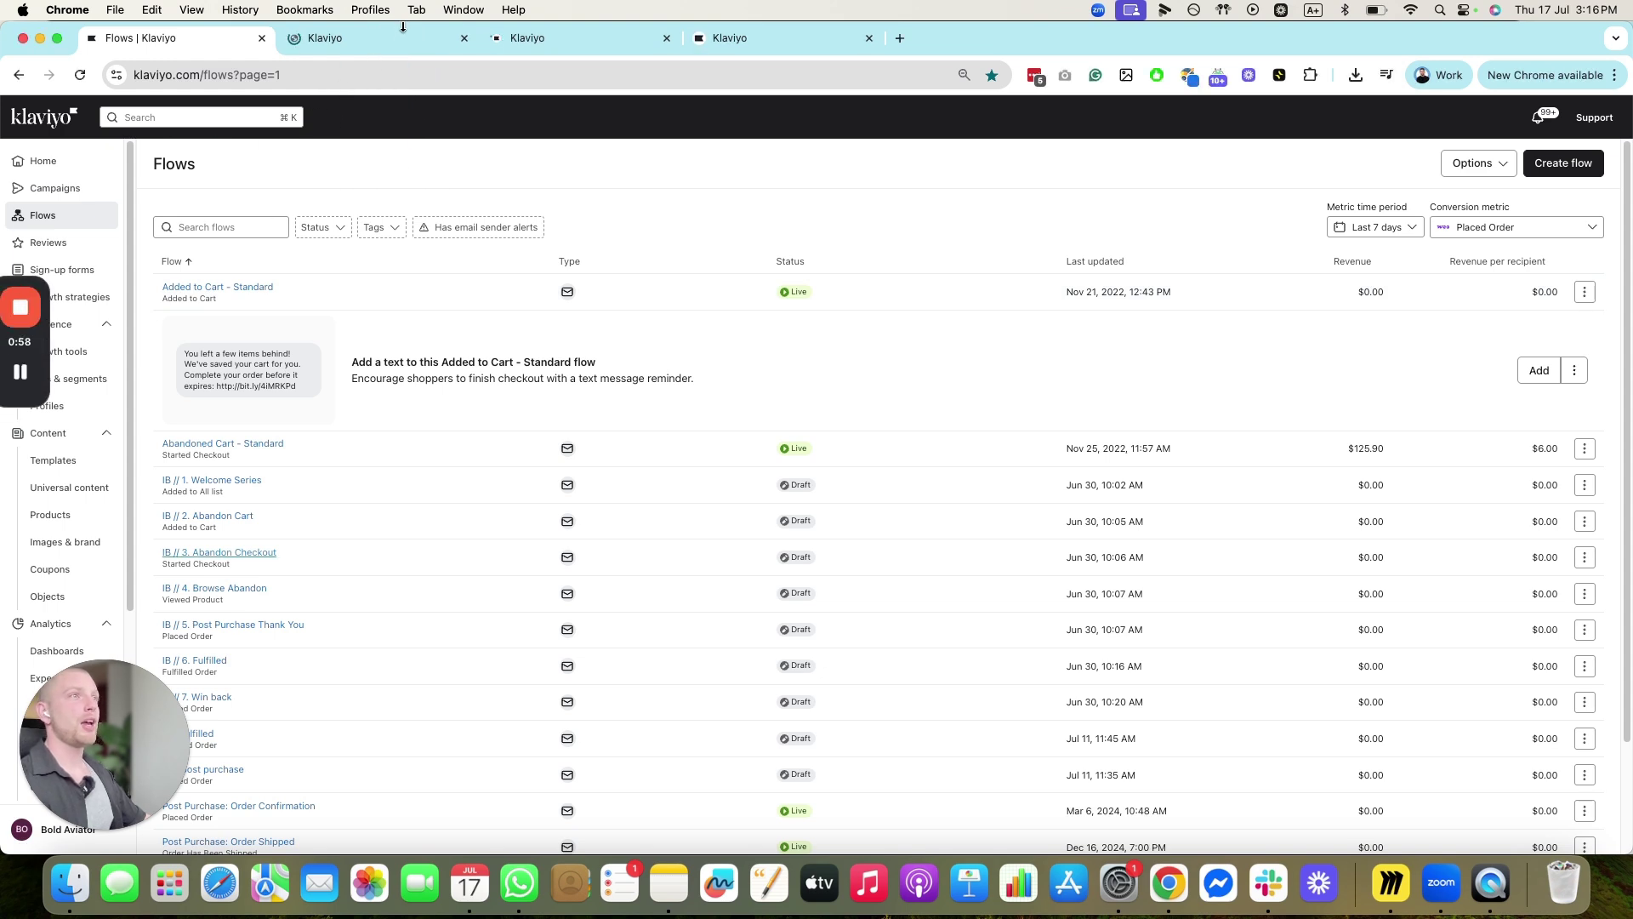
{"action": "left_click", "coordinate": [340, 37]}
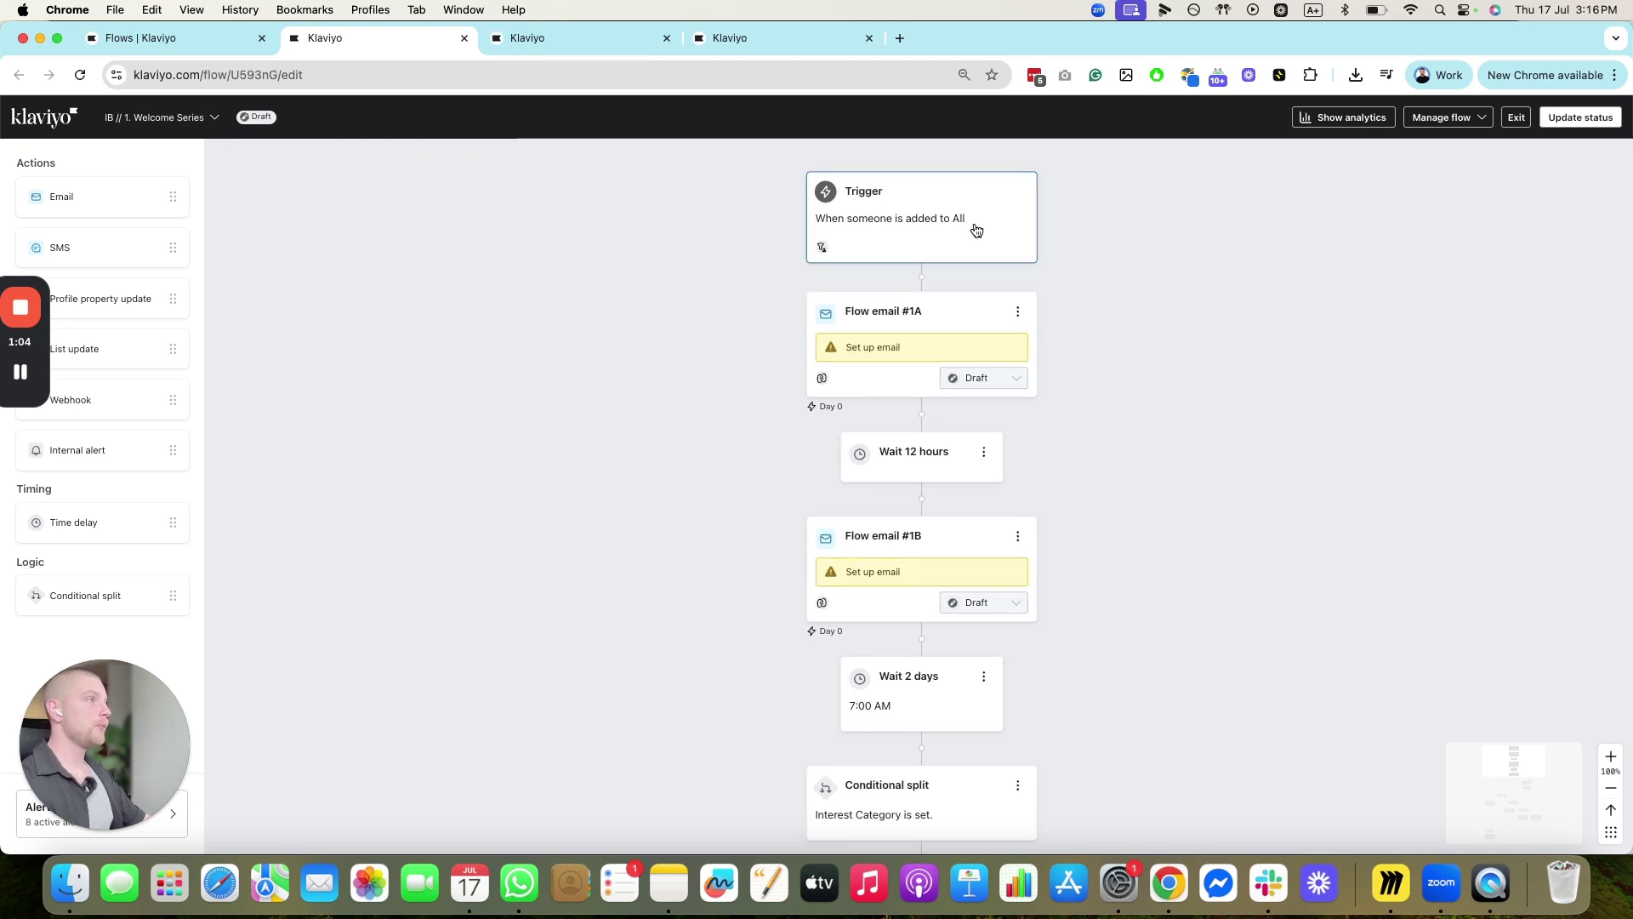
- Add an AND 'What someone has done' condition to the Welcome Series trigger's profile filters
{"action": "left_click", "coordinate": [975, 230]}
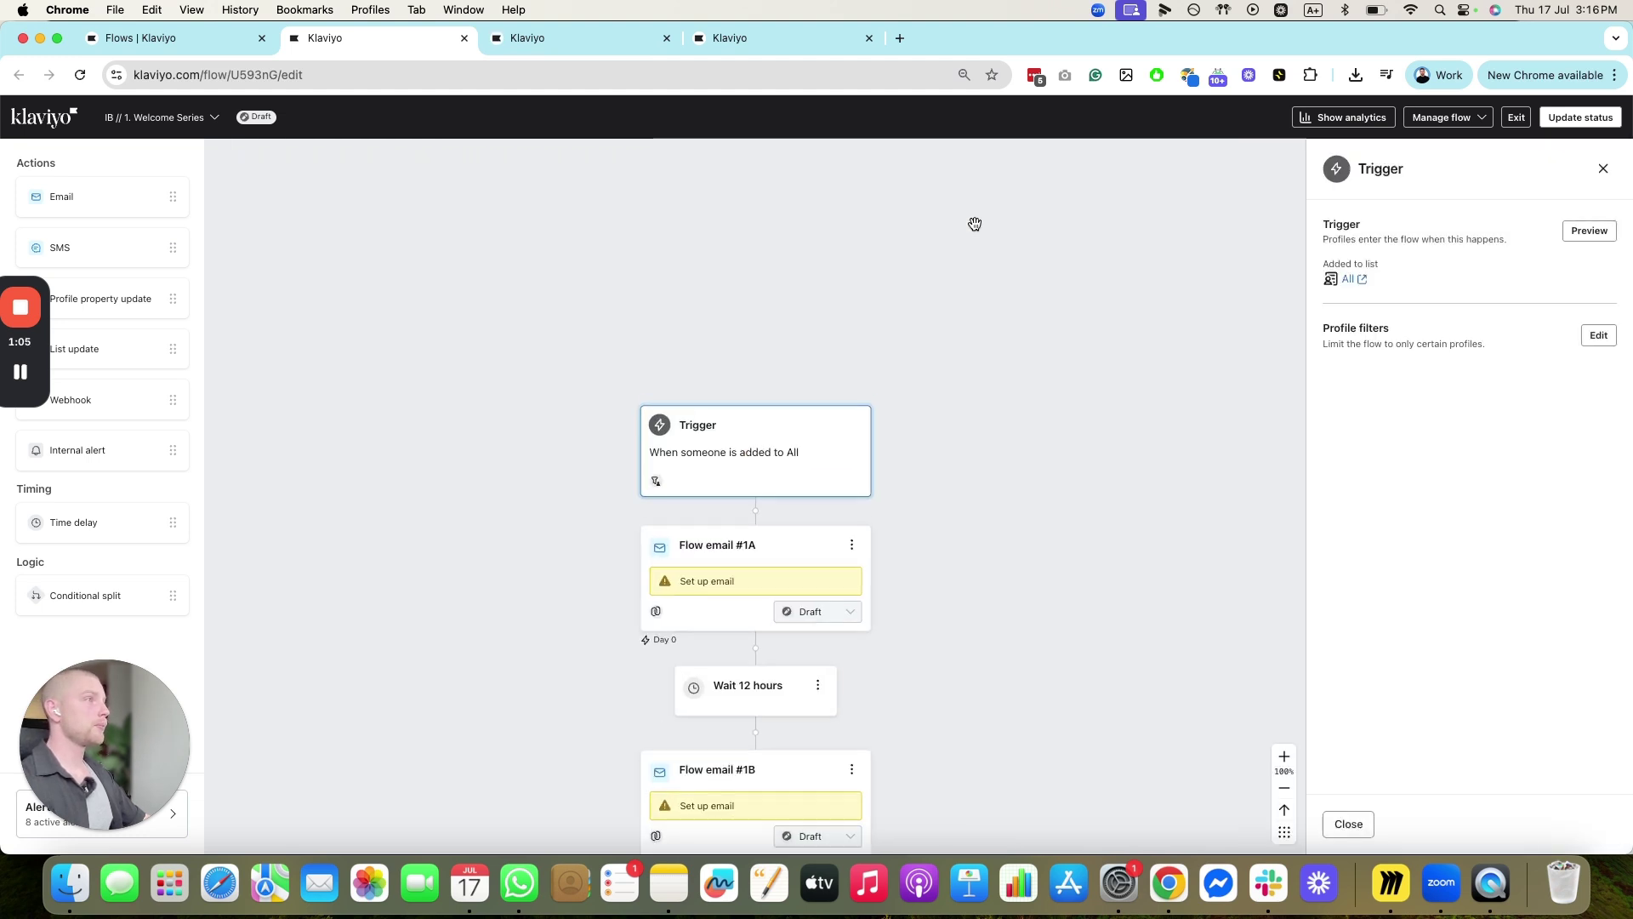
{"action": "left_click", "coordinate": [1589, 335]}
{"action": "left_click", "coordinate": [1355, 599]}
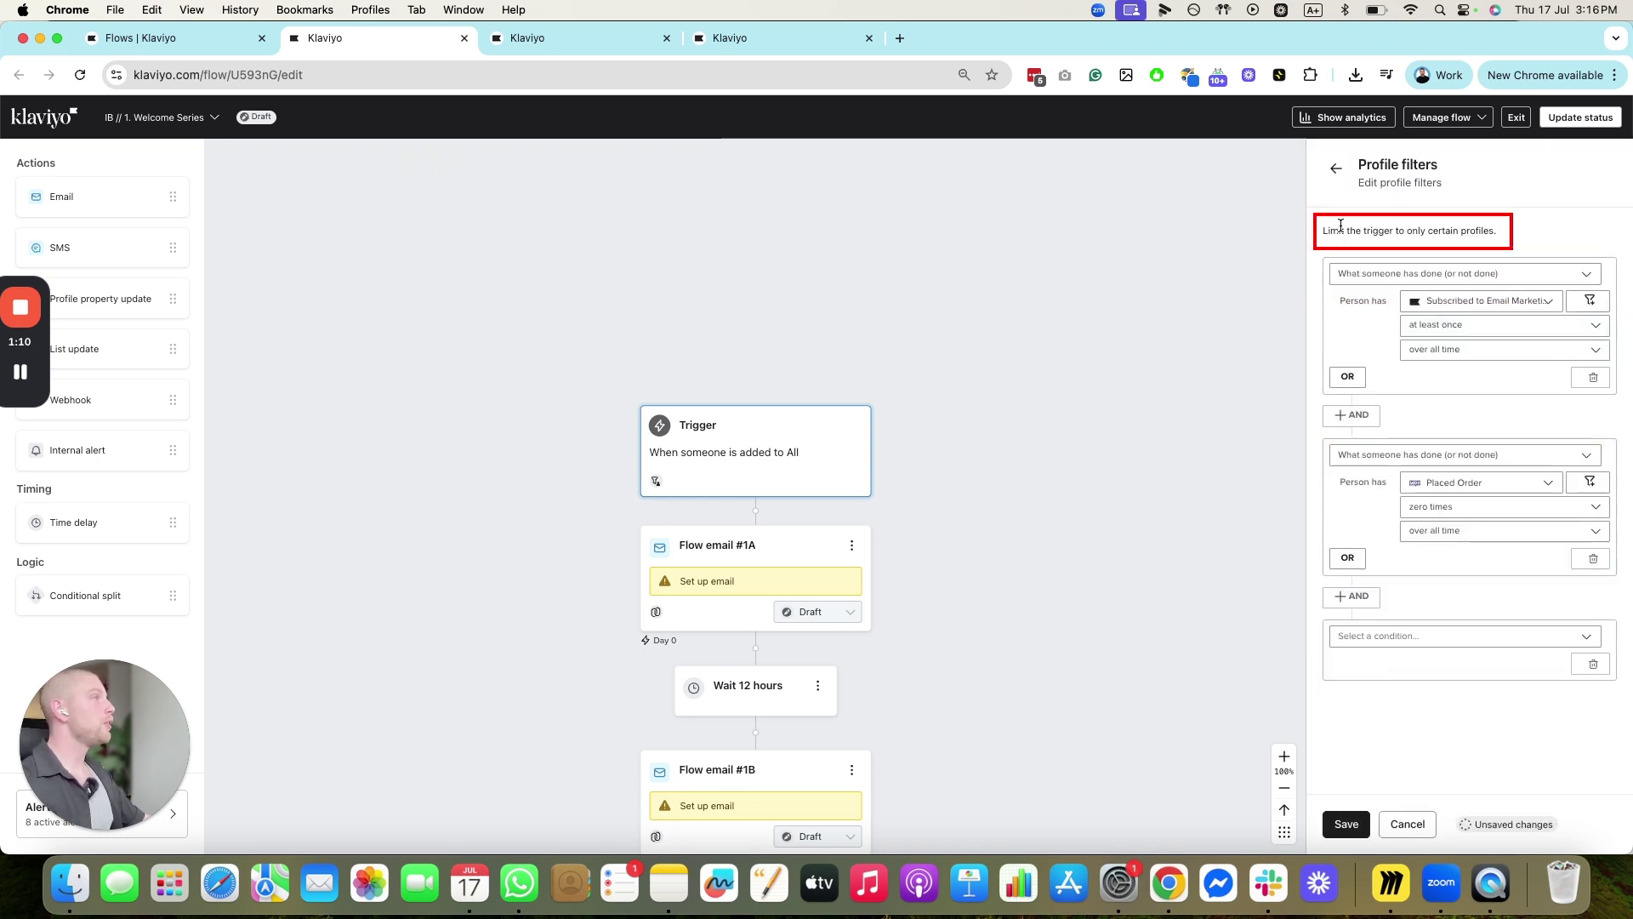
{"action": "left_click", "coordinate": [1406, 634]}
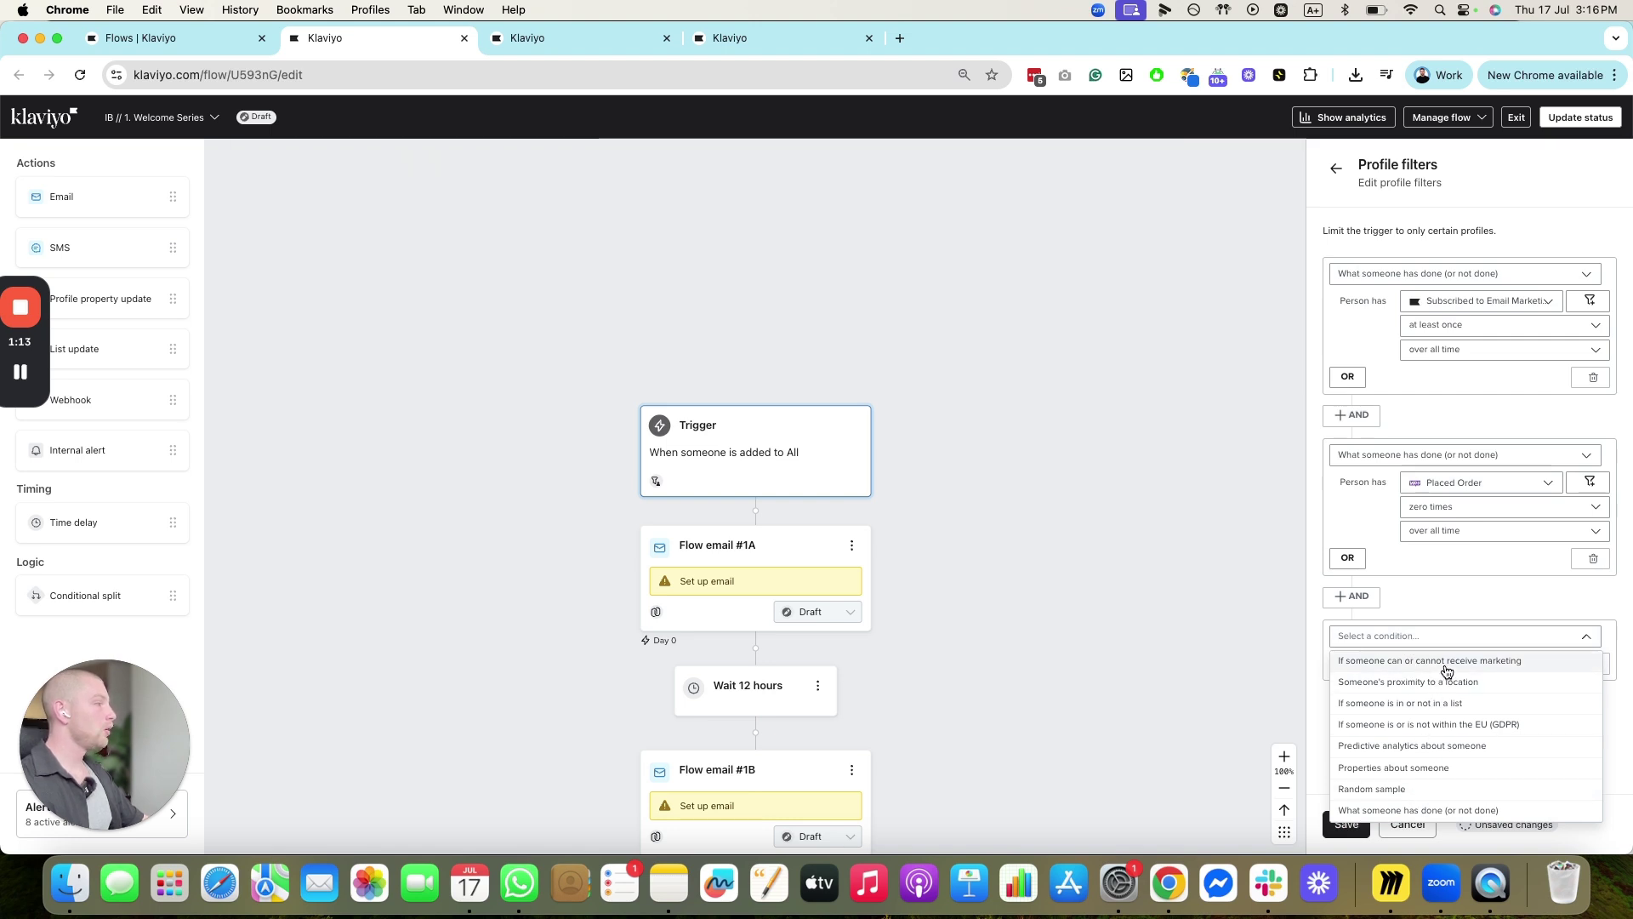
{"action": "left_click", "coordinate": [1437, 809]}
- Set that condition to Bounced Email zero times in the last 30 days and save the filters
{"action": "left_click", "coordinate": [1467, 664]}
{"action": "left_click", "coordinate": [1476, 471]}
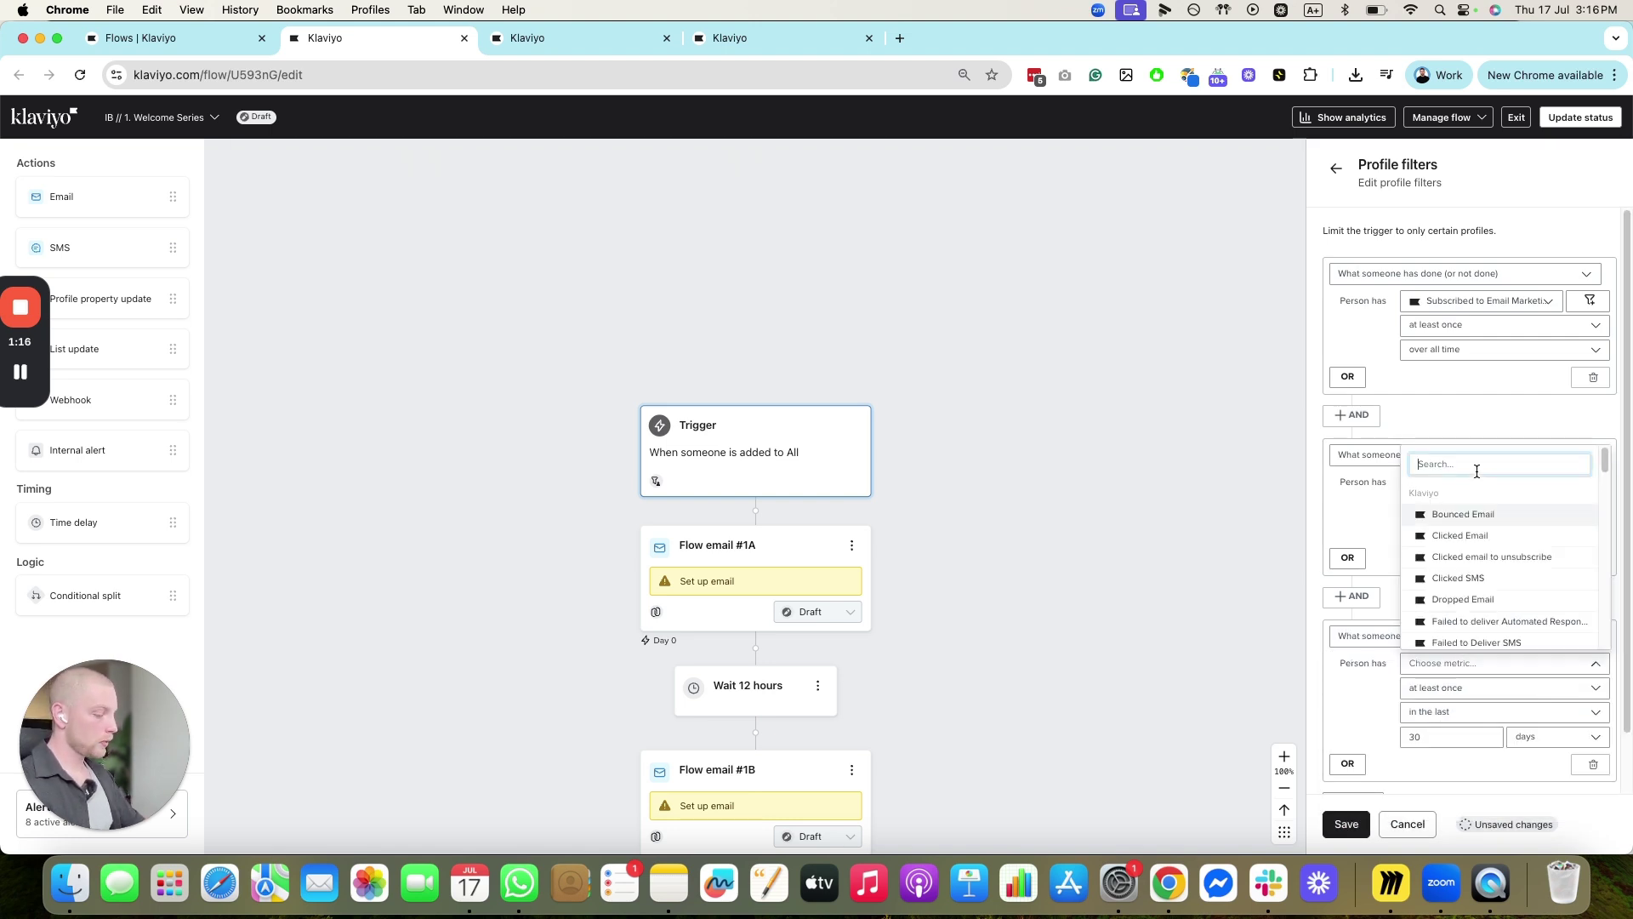
{"action": "type", "text": "bounced"}
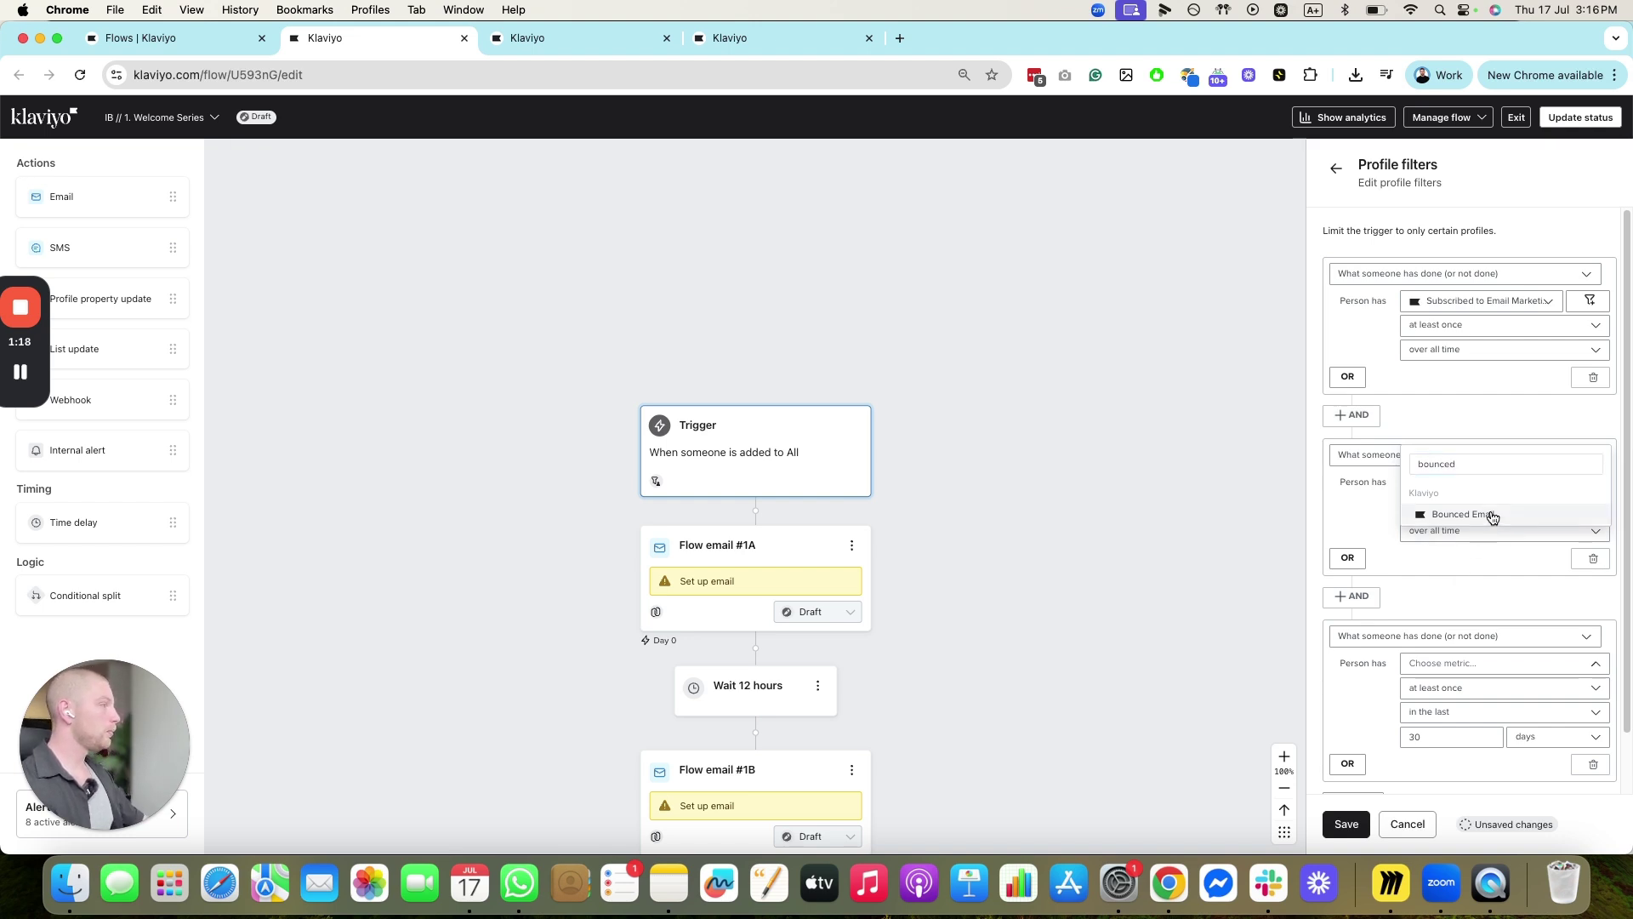
{"action": "left_click", "coordinate": [1463, 514]}
{"action": "left_click", "coordinate": [1526, 689]}
{"action": "left_click", "coordinate": [1473, 536]}
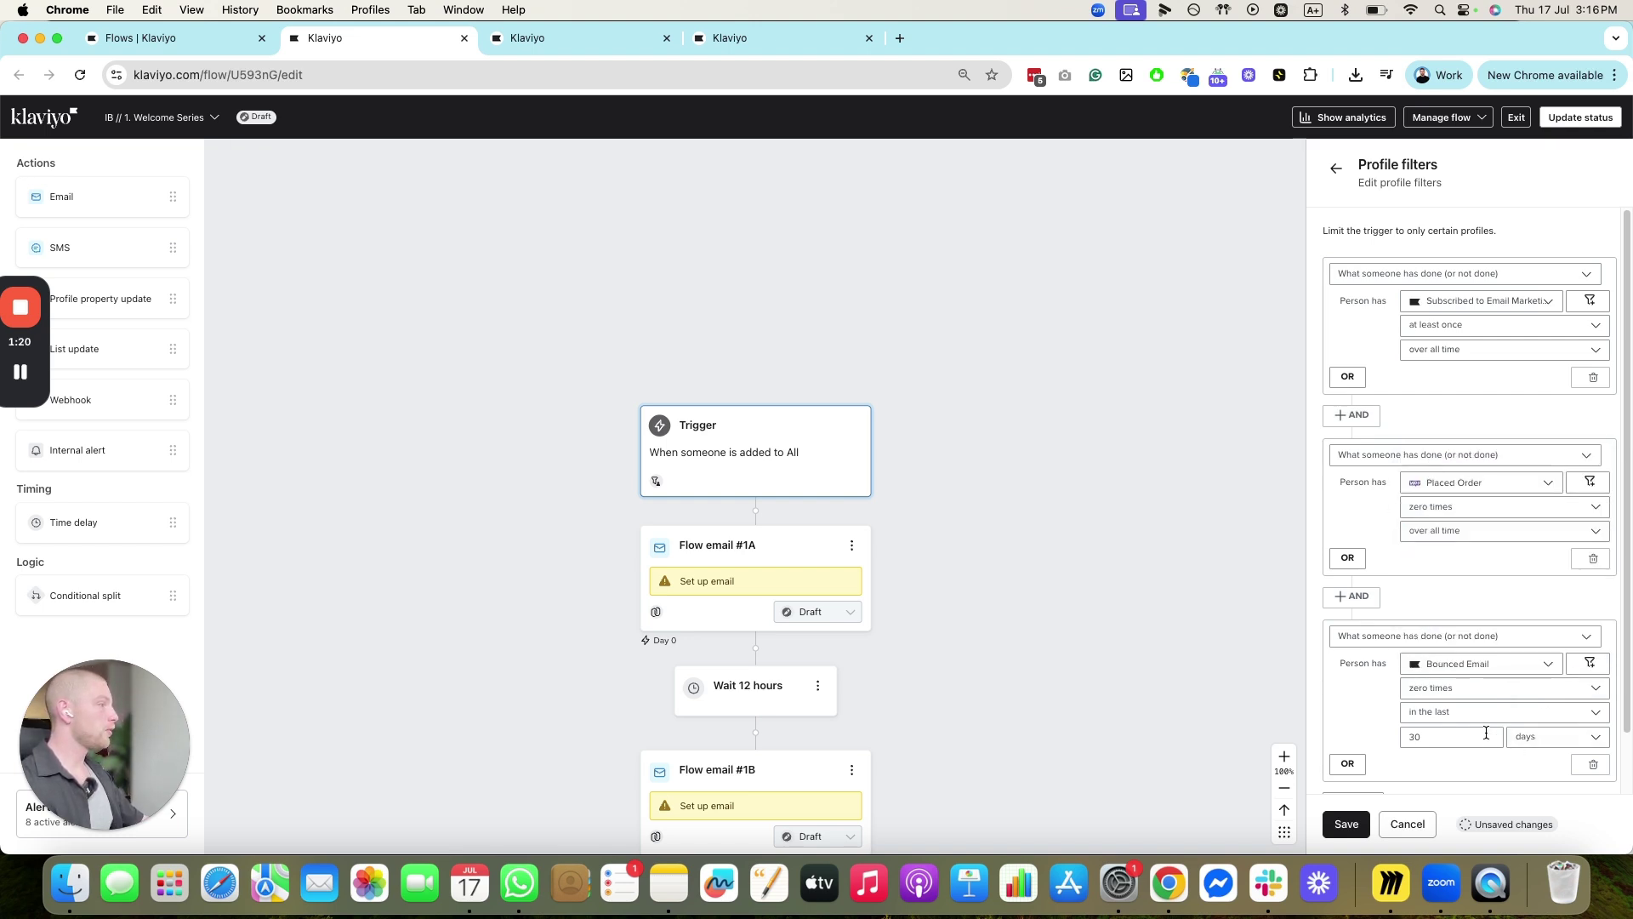
{"action": "left_click", "coordinate": [1499, 713]}
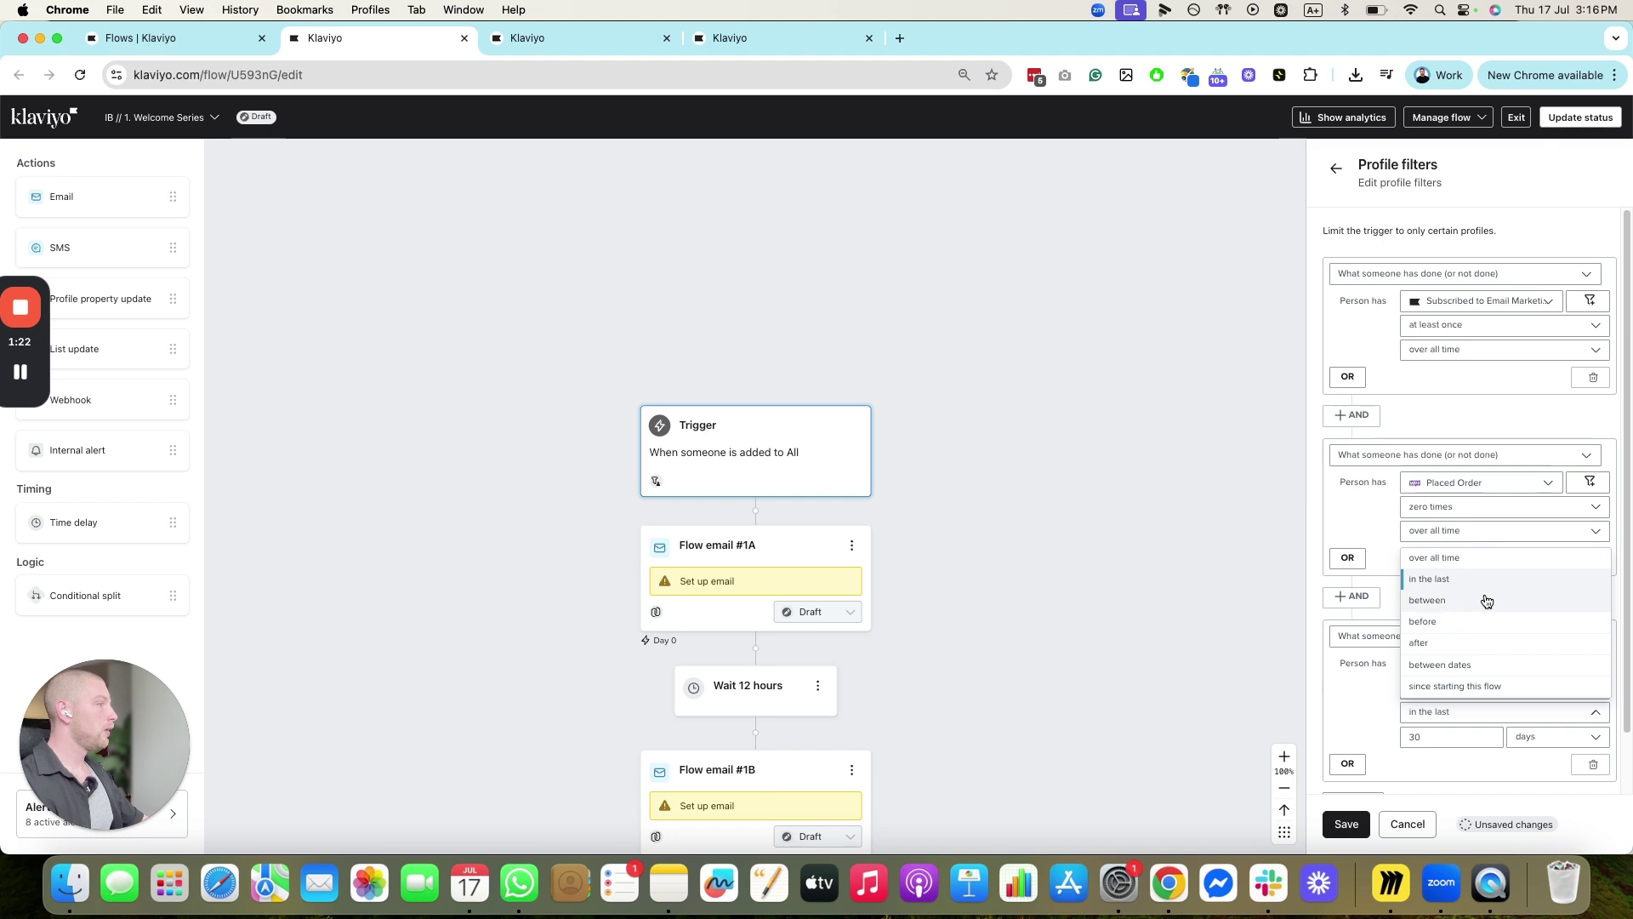
{"action": "left_click", "coordinate": [1391, 841]}
{"action": "left_click", "coordinate": [1344, 825]}
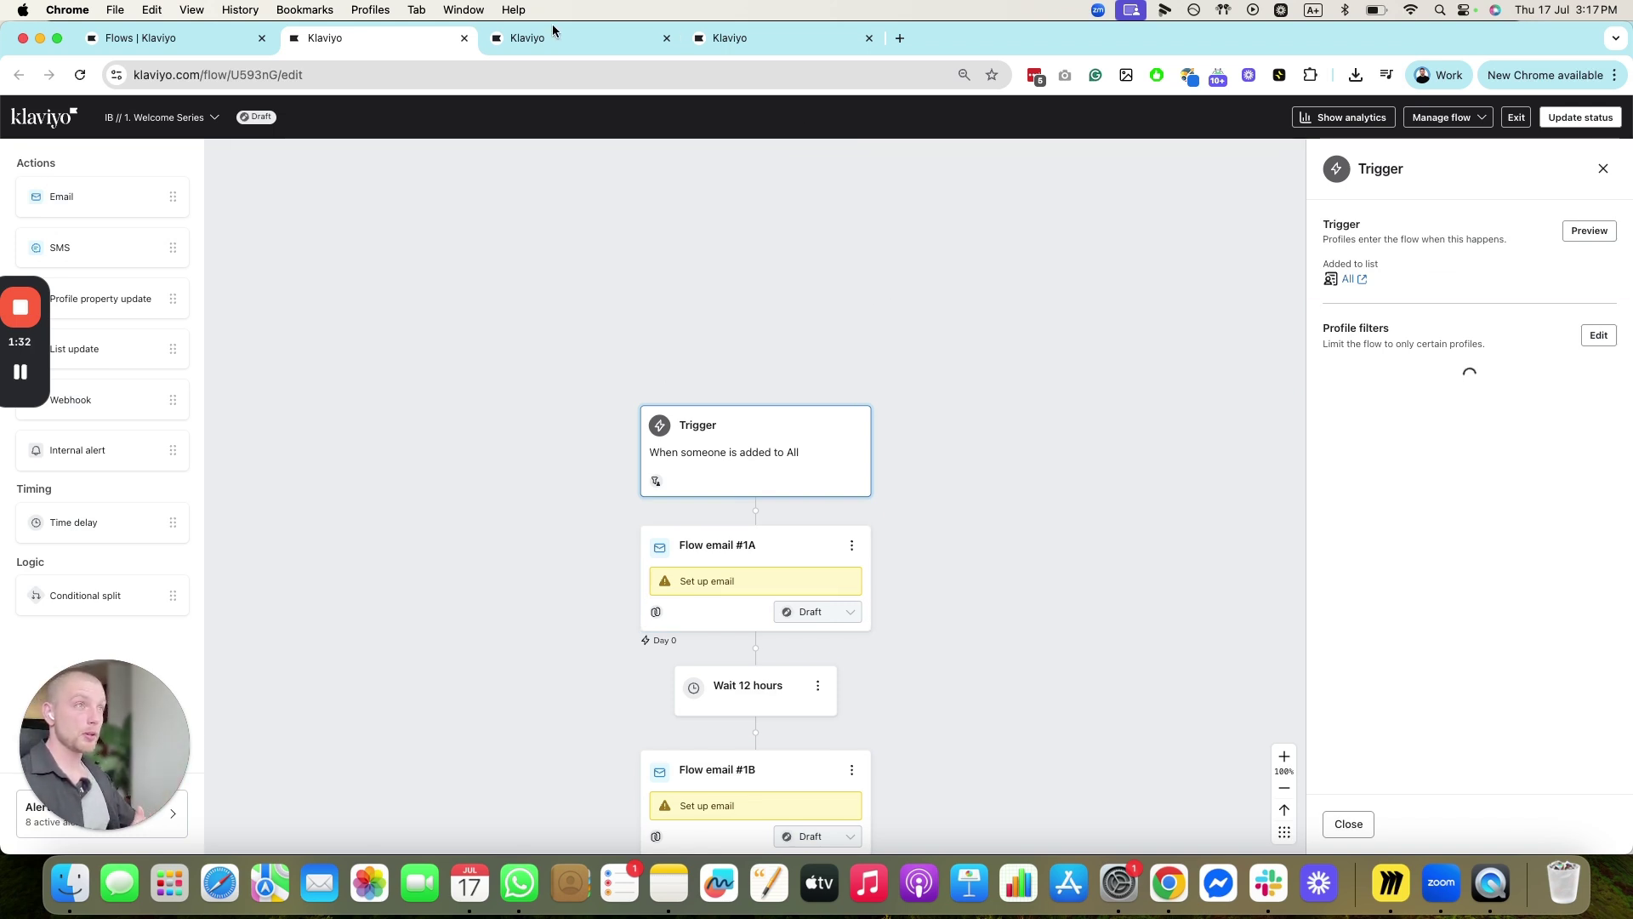
- Go from Flows through Campaigns to Lists & segments and start a new segment
{"action": "left_click", "coordinate": [194, 44]}
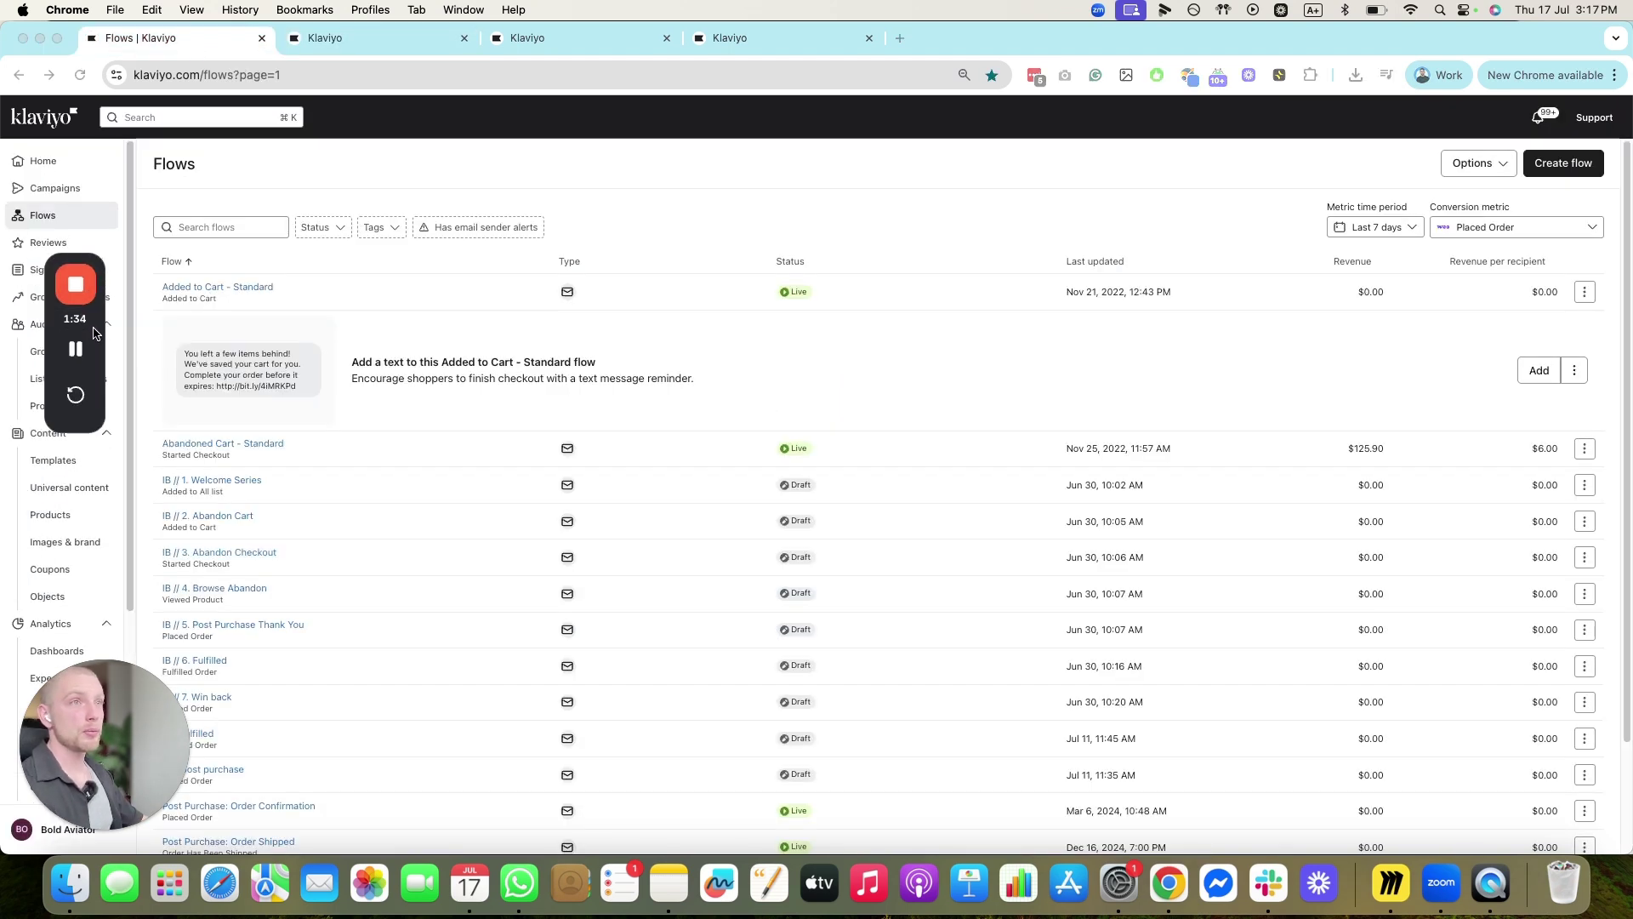
{"action": "left_click_drag", "start_coordinate": [96, 333], "coordinate": [611, 252]}
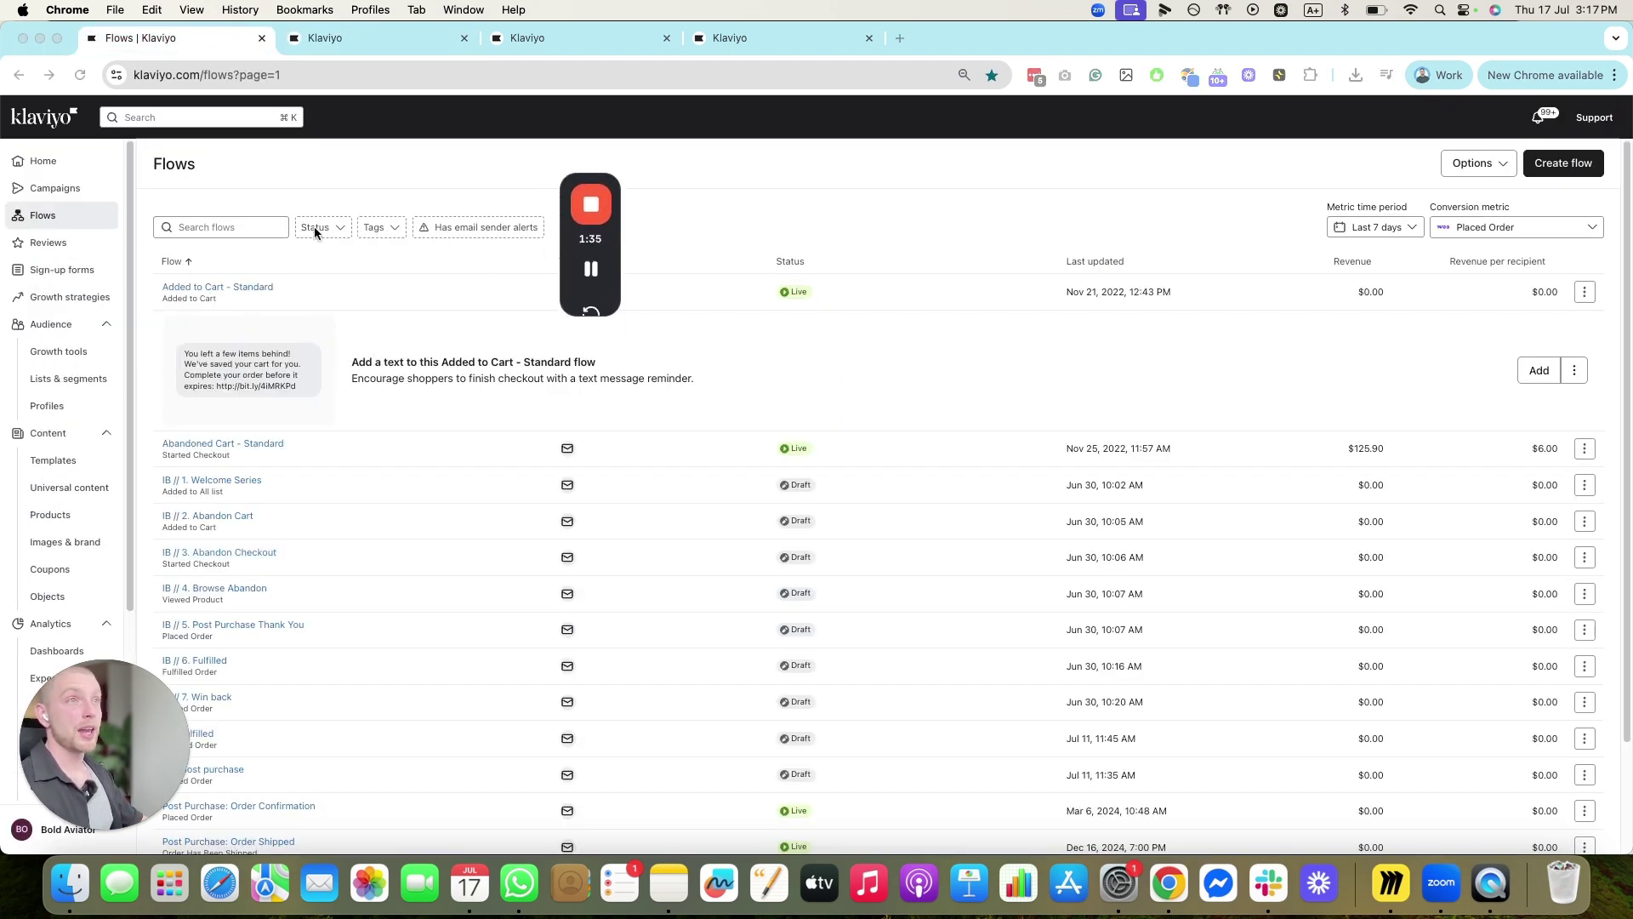
{"action": "left_click", "coordinate": [58, 190]}
{"action": "left_click_drag", "start_coordinate": [590, 238], "coordinate": [502, 206]}
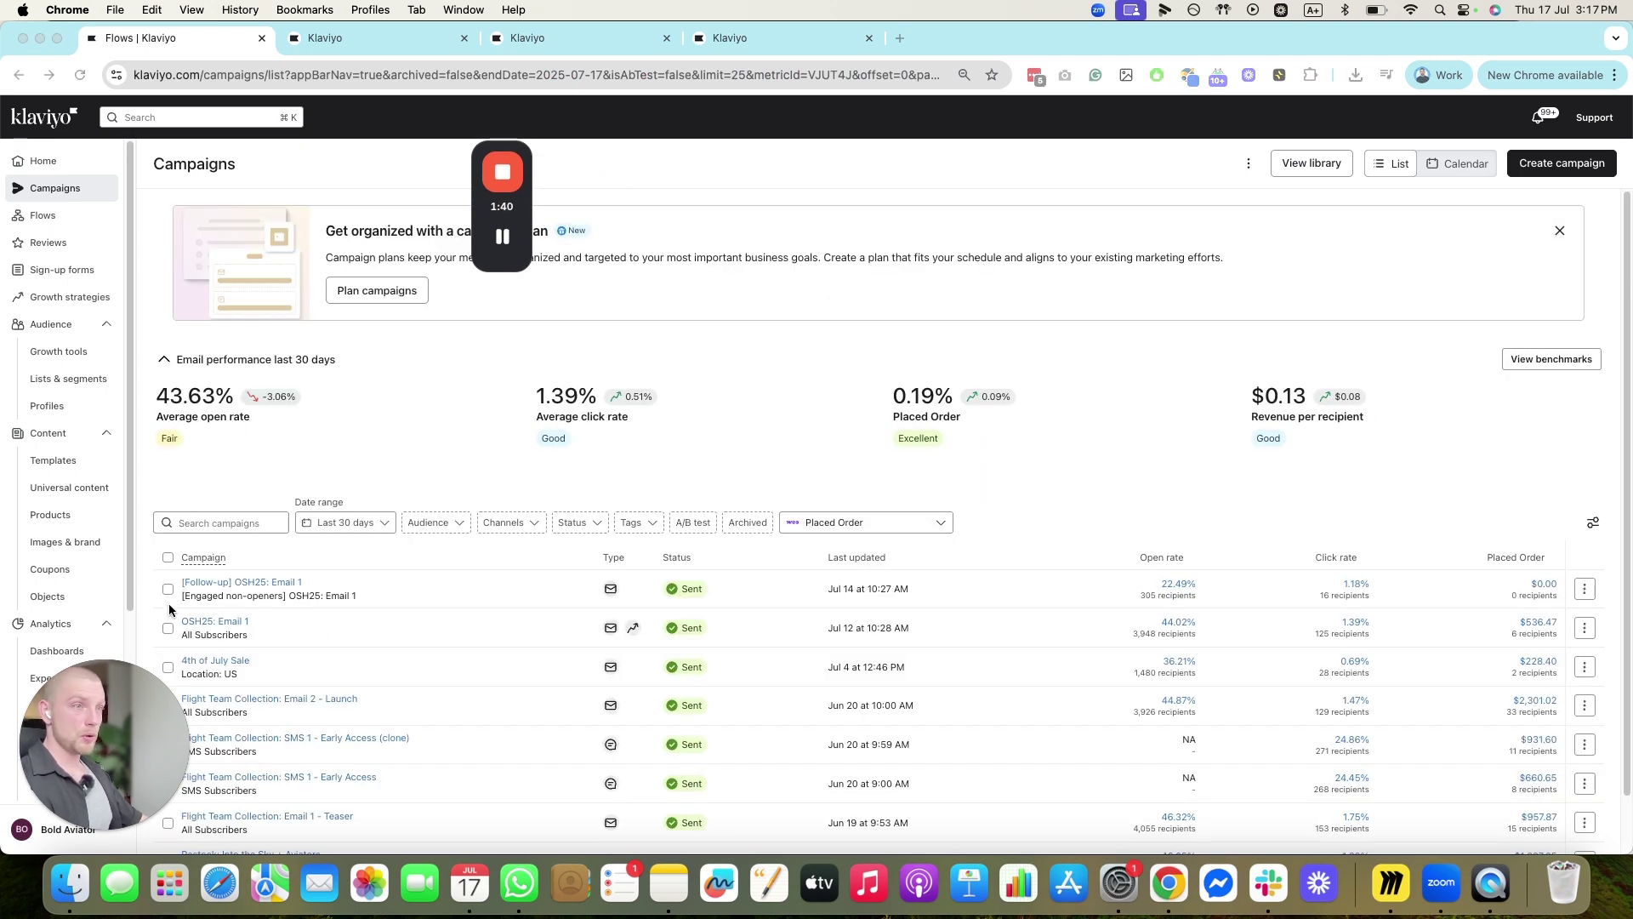
{"action": "left_click", "coordinate": [60, 380]}
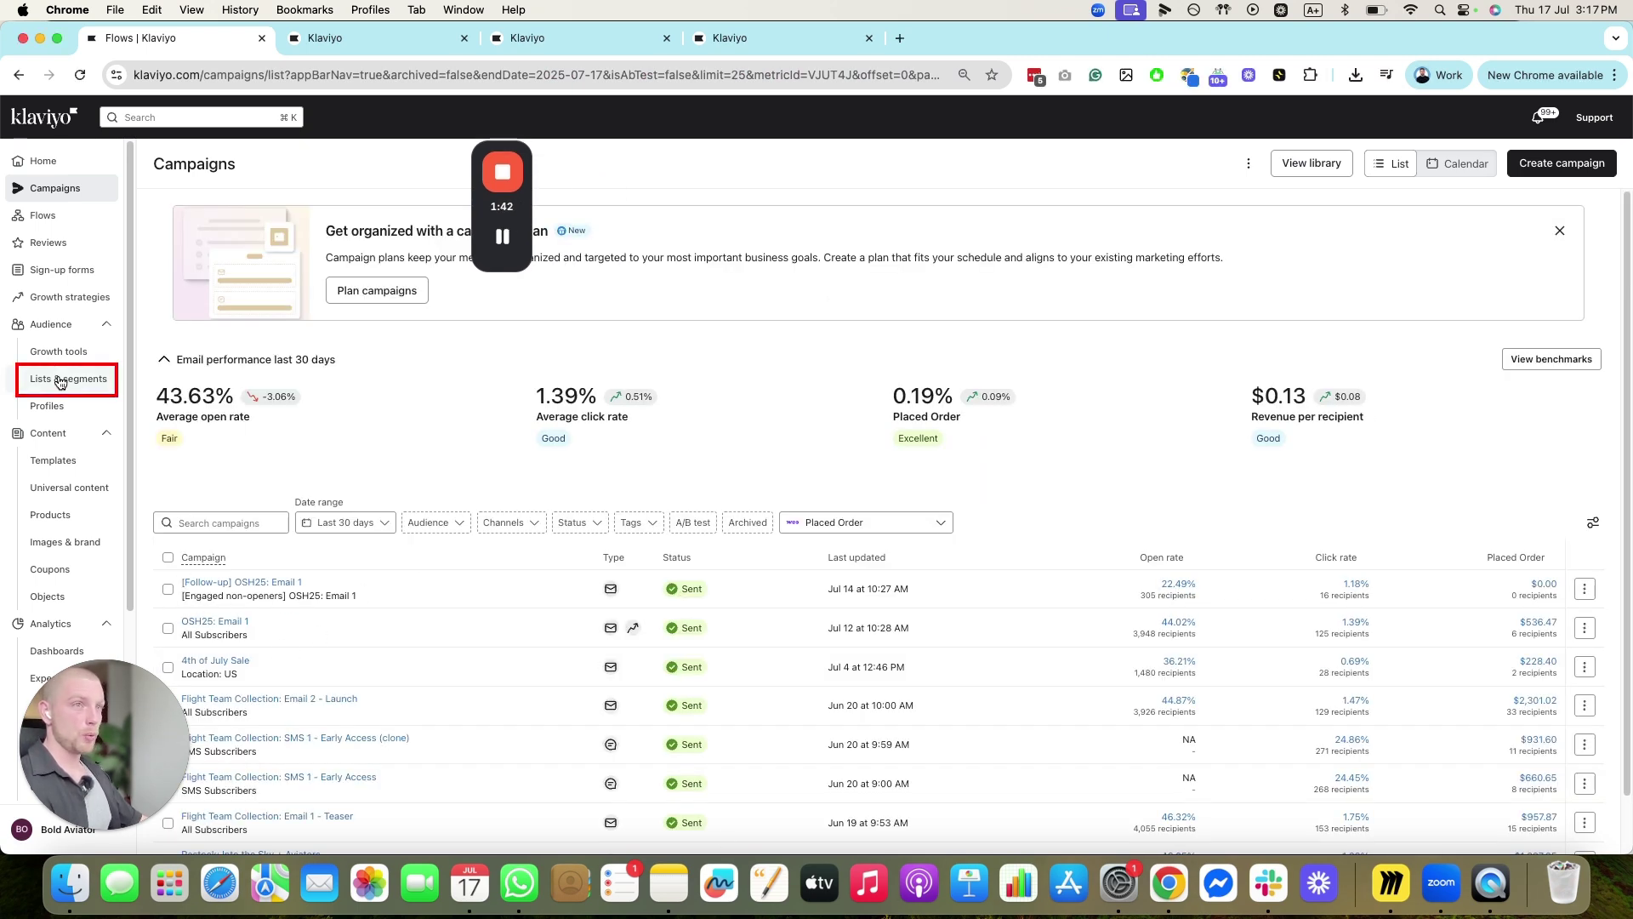
{"action": "left_click_drag", "start_coordinate": [515, 210], "coordinate": [52, 291]}
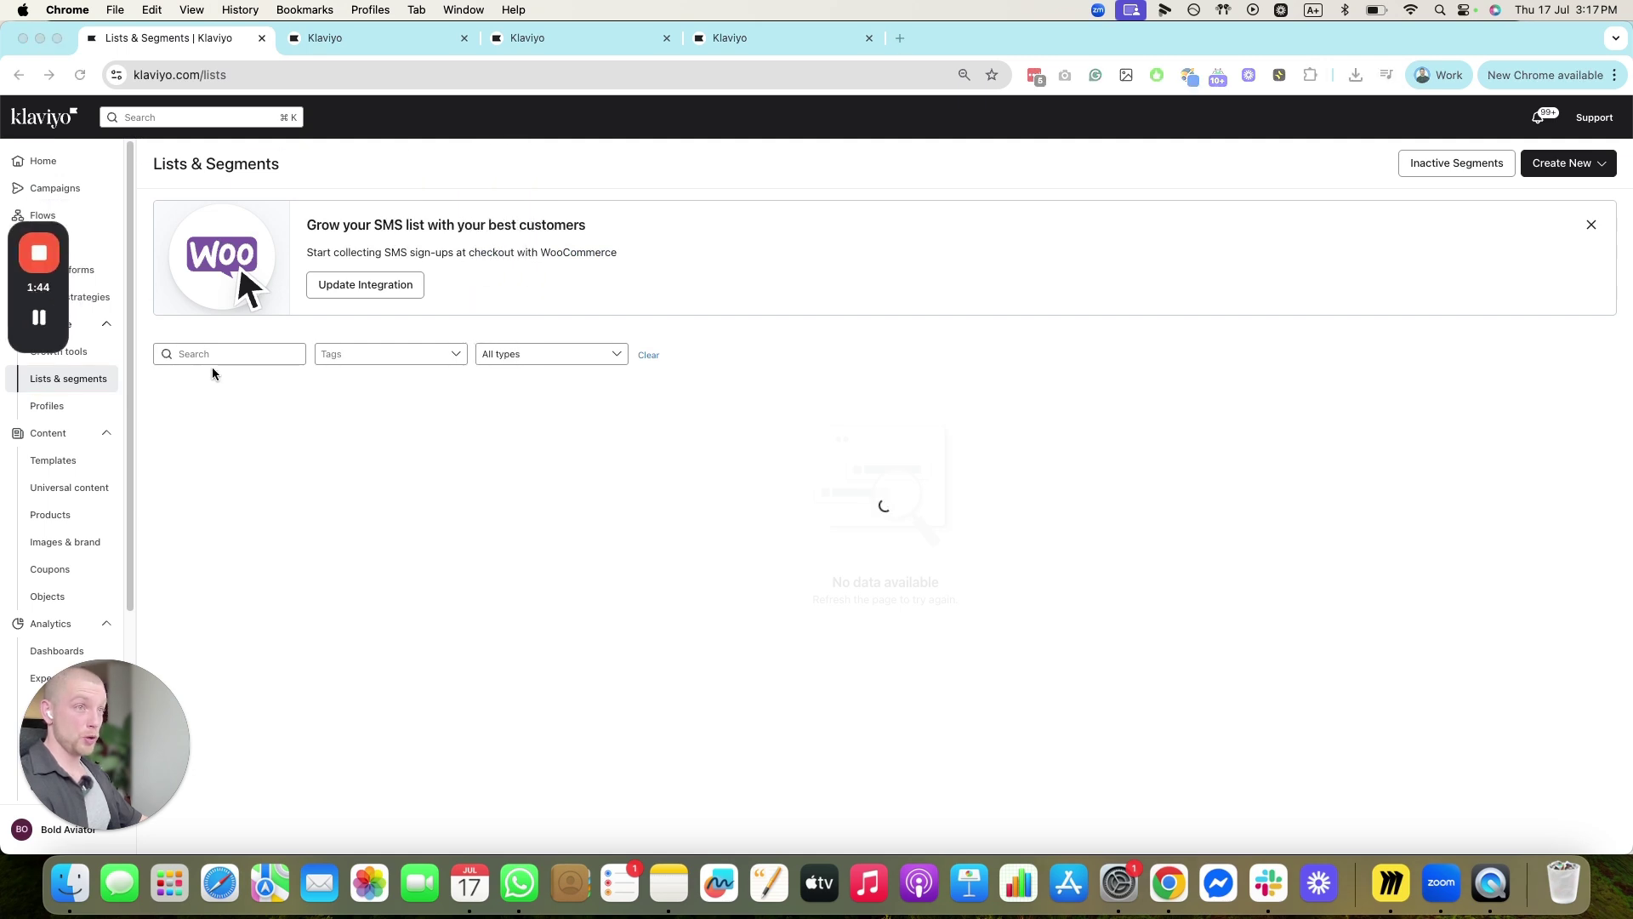
{"action": "left_click", "coordinate": [1560, 164]}
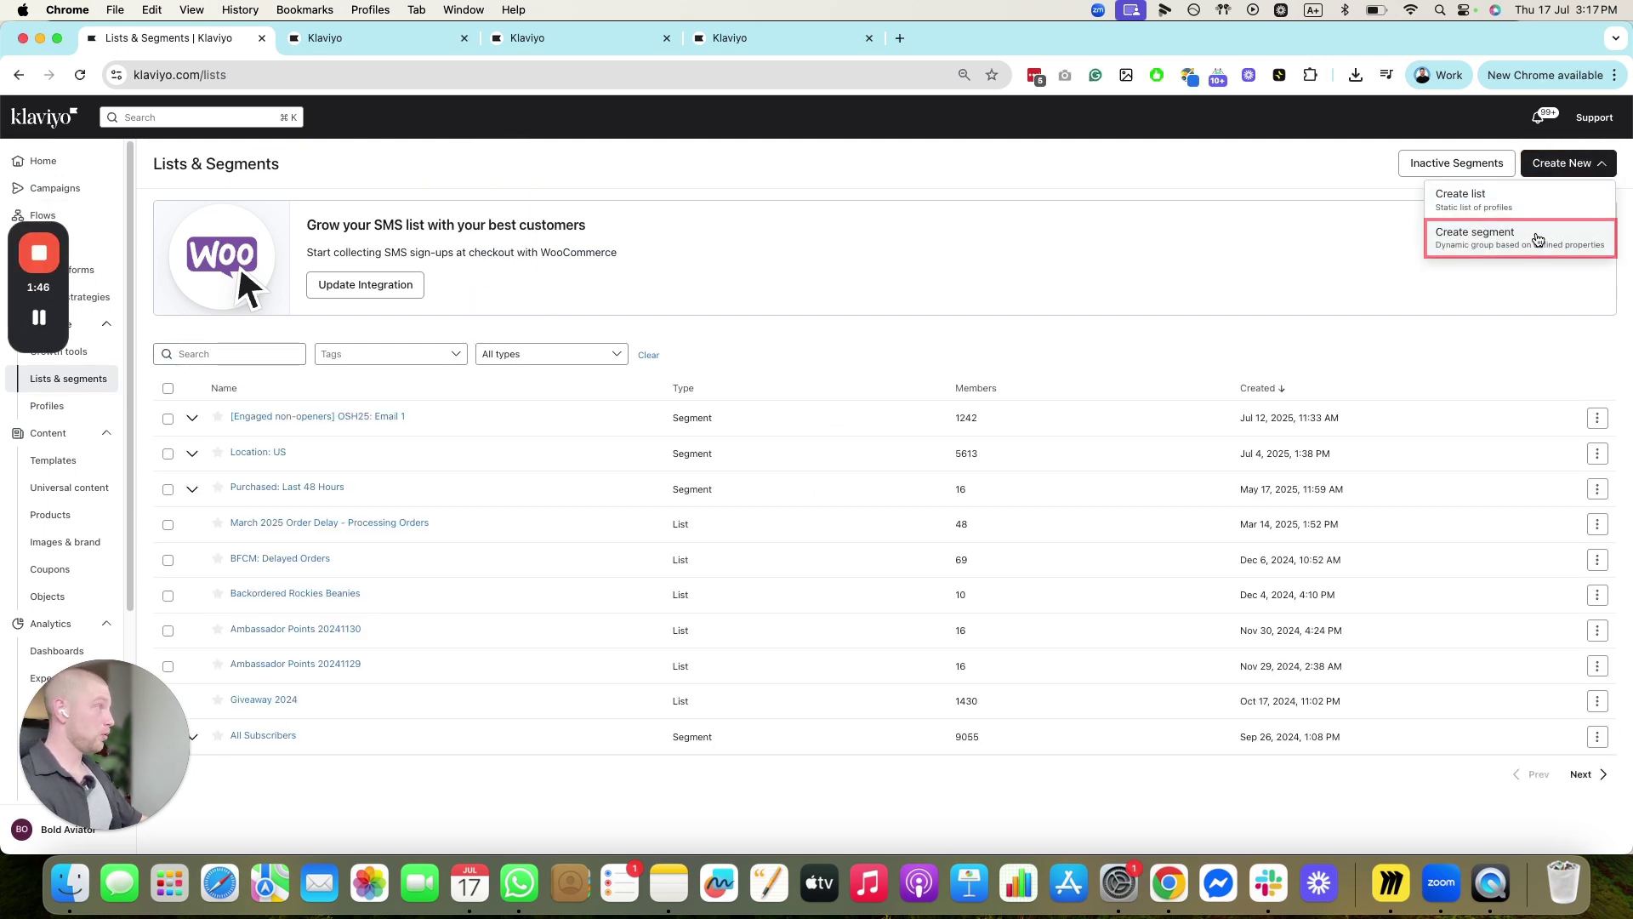
{"action": "left_click", "coordinate": [1538, 237]}
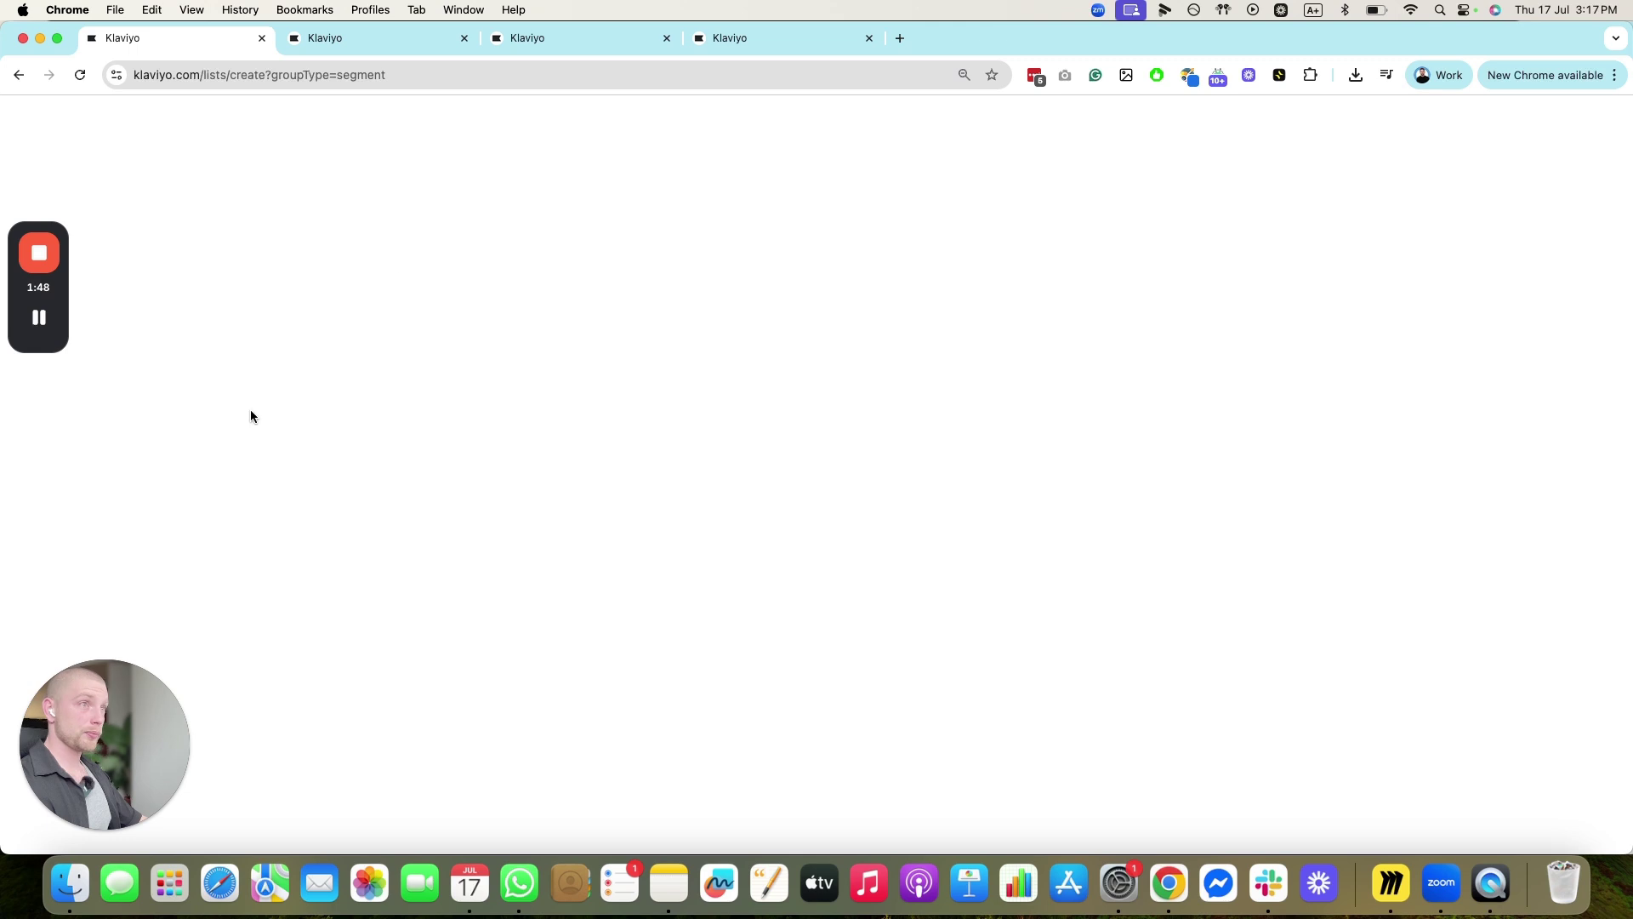
- Build the 'bounced' segment with Bounced Email at least once in the last 30 days
{"action": "left_click", "coordinate": [661, 334]}
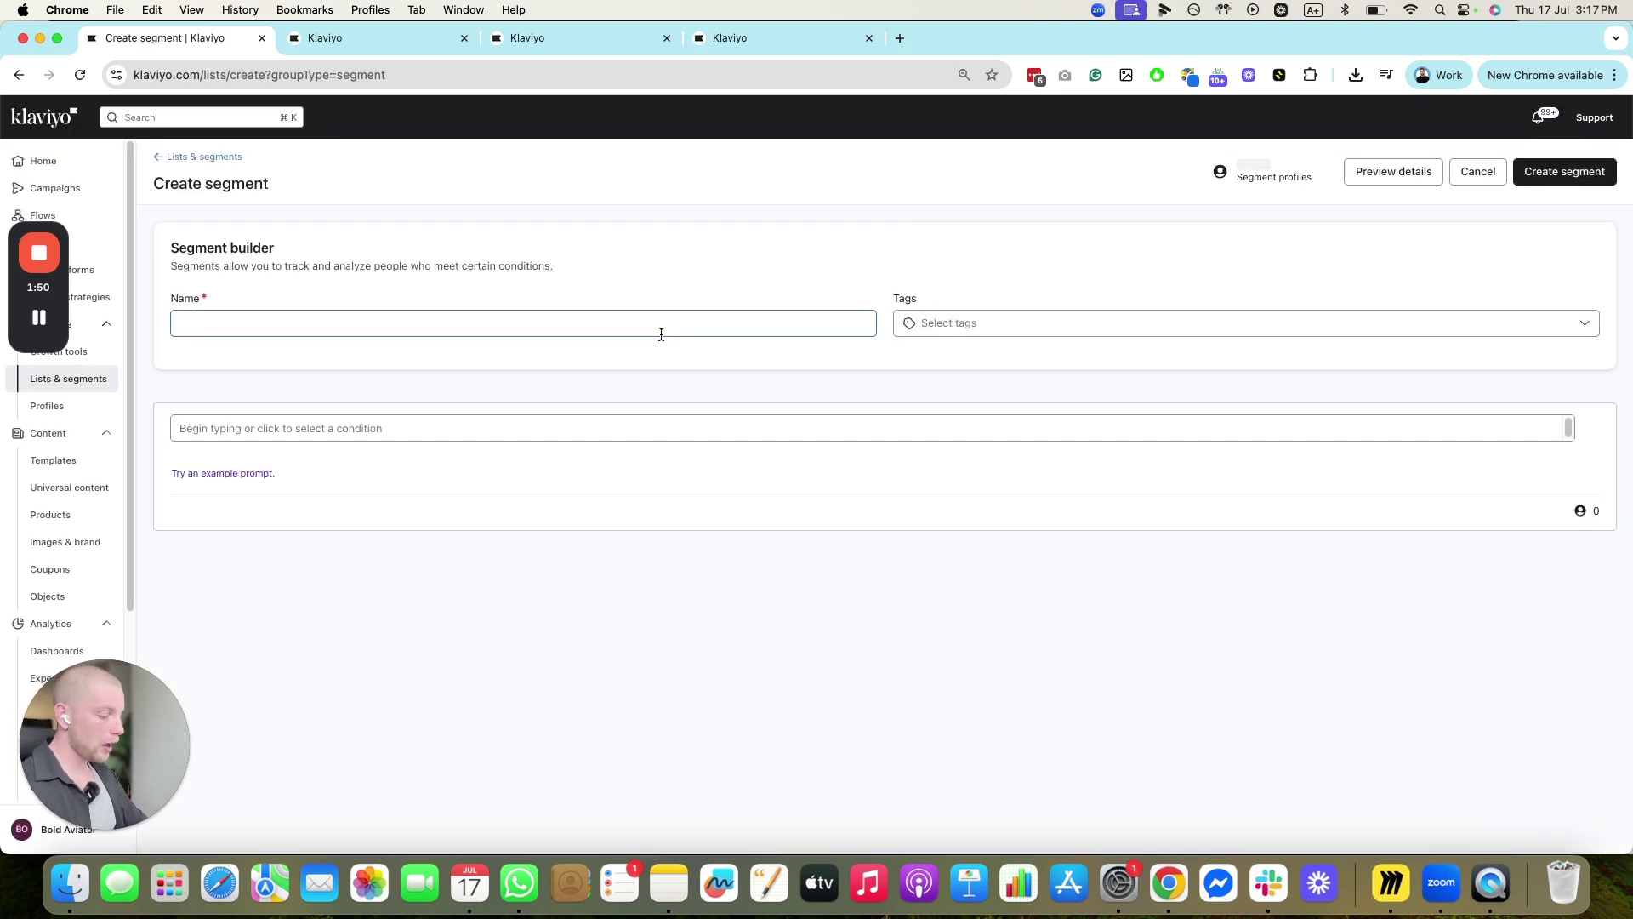
{"action": "left_click", "coordinate": [541, 322]}
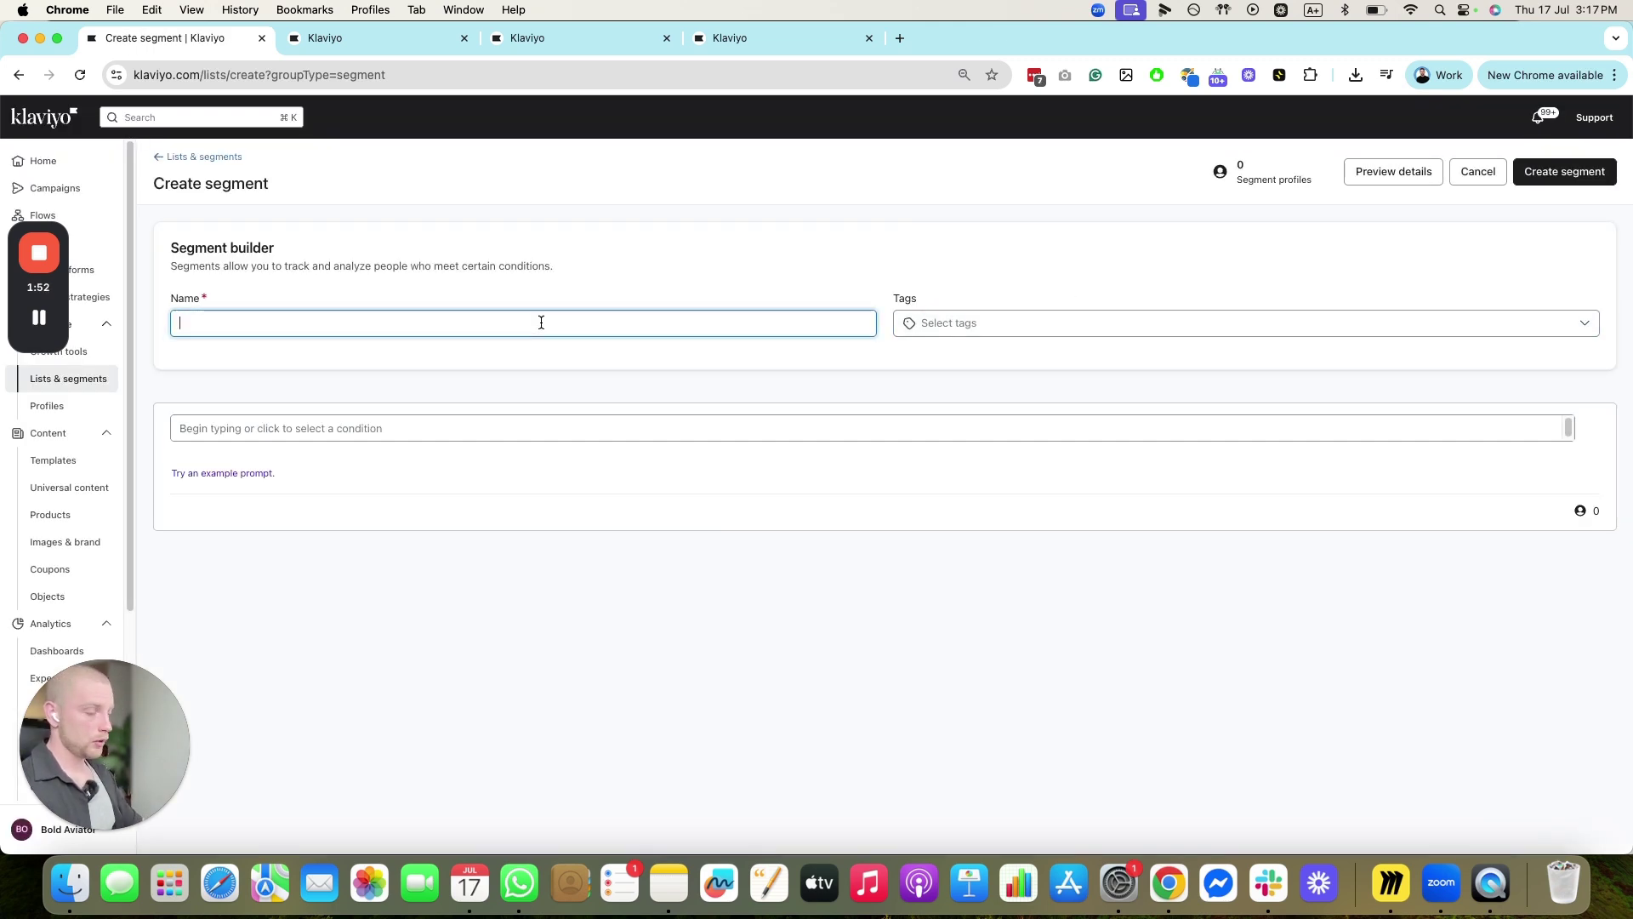
{"action": "left_click", "coordinate": [468, 428]}
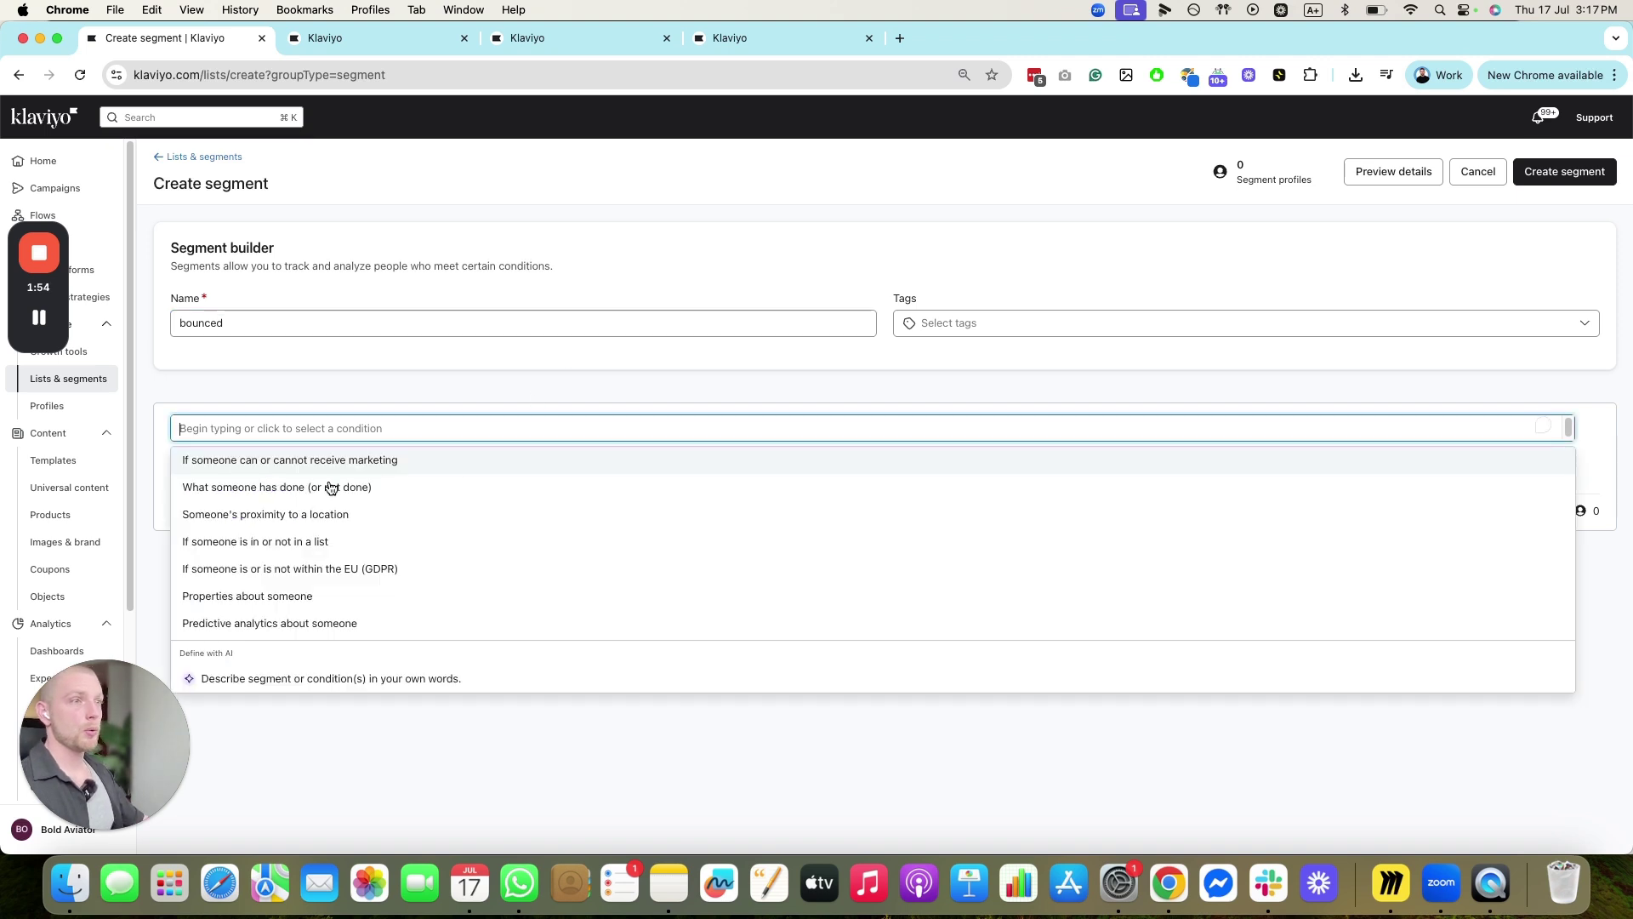
{"action": "left_click", "coordinate": [328, 485]}
{"action": "left_click", "coordinate": [341, 475]}
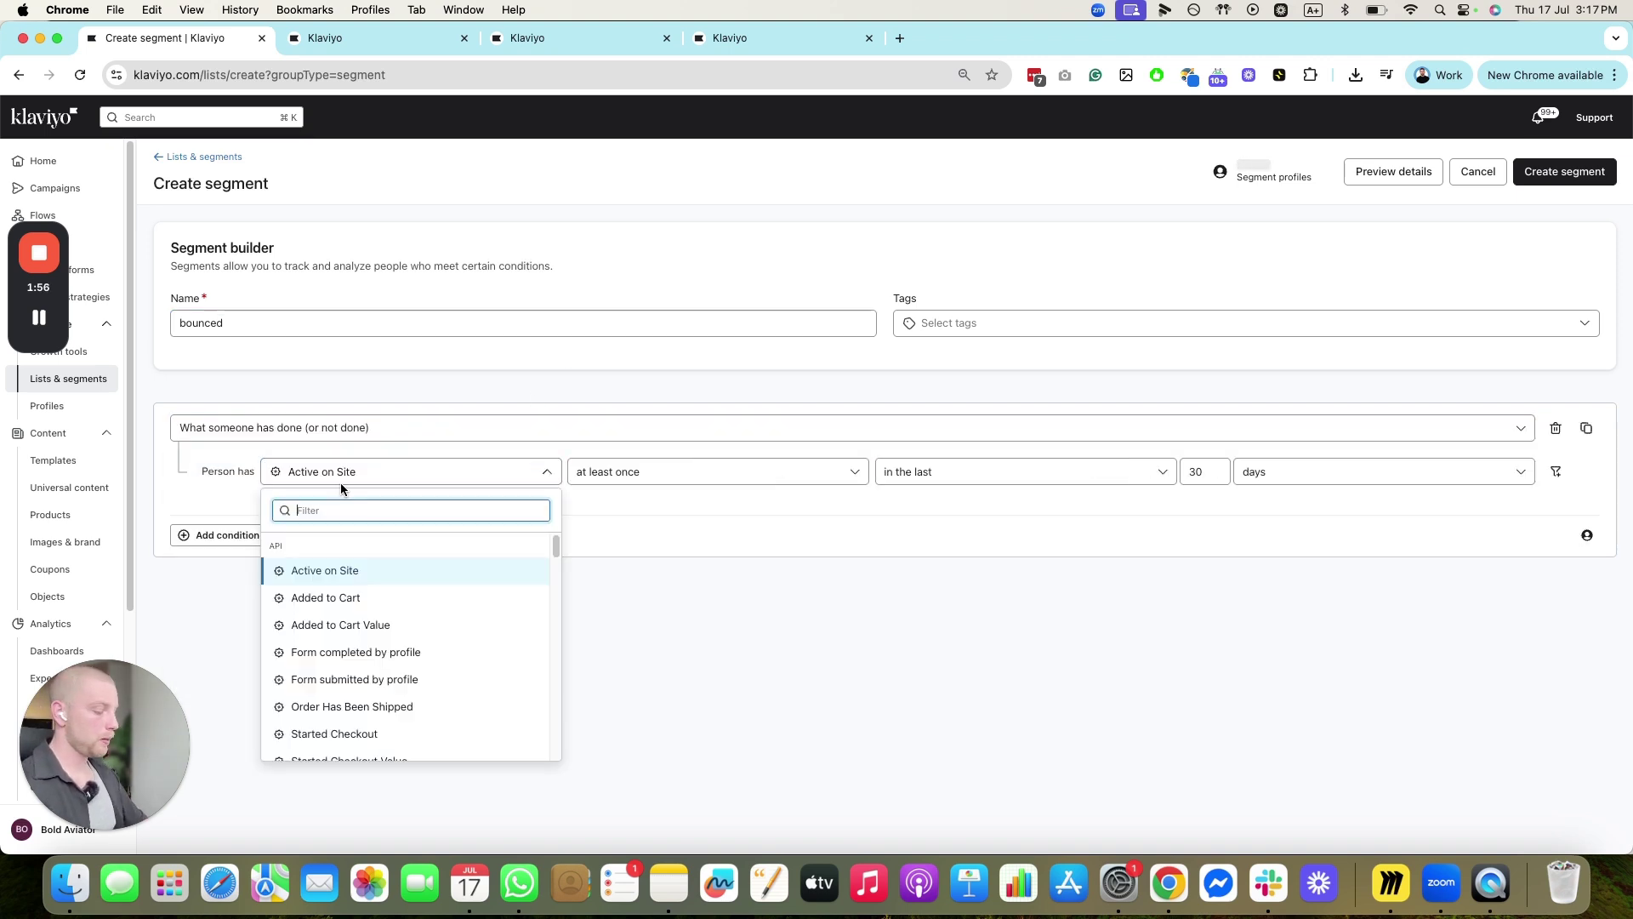
{"action": "type", "text": "bounced"}
{"action": "left_click", "coordinate": [340, 571]}
{"action": "left_click", "coordinate": [715, 470]}
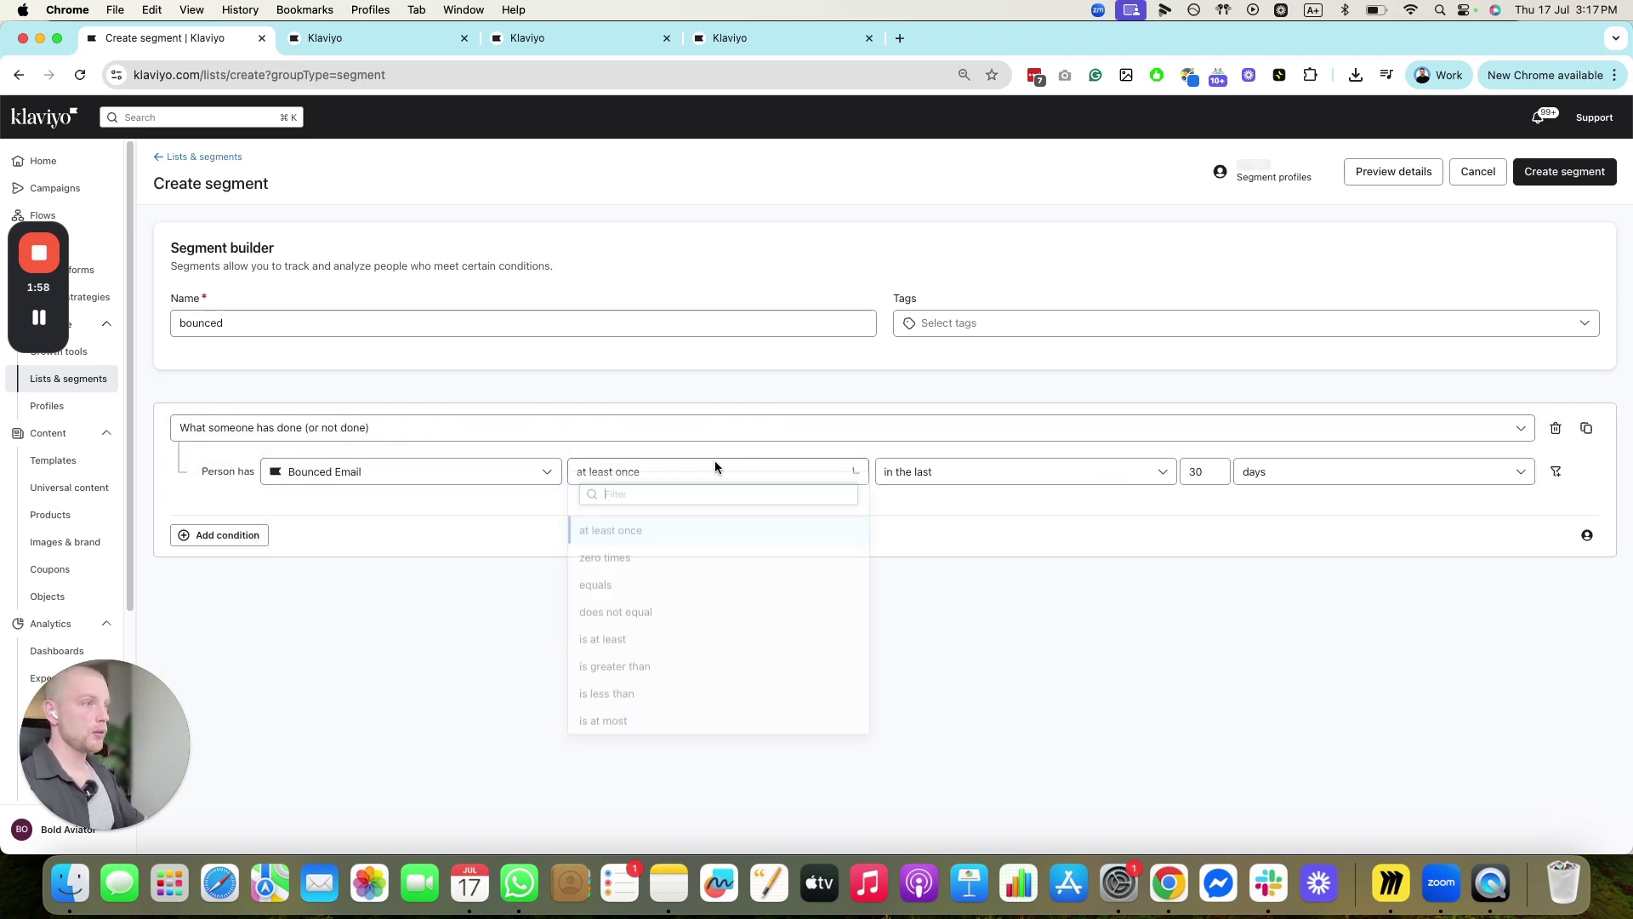
{"action": "left_click", "coordinate": [1542, 233]}
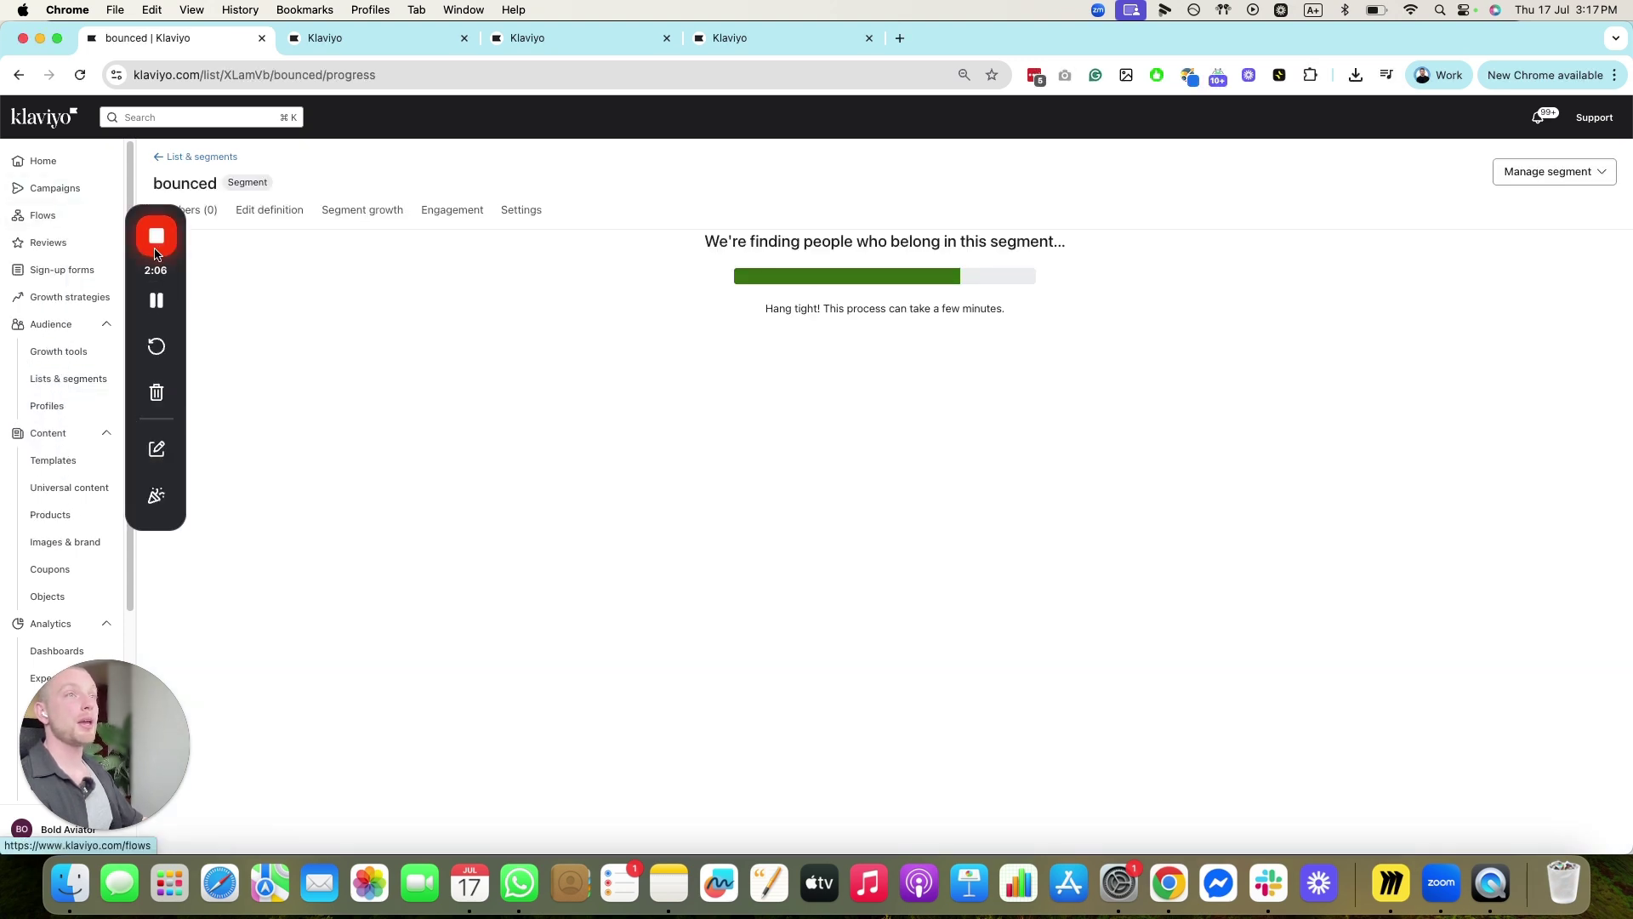
- Create a new email campaign draft that sends to the All list
{"action": "left_click", "coordinate": [61, 190]}
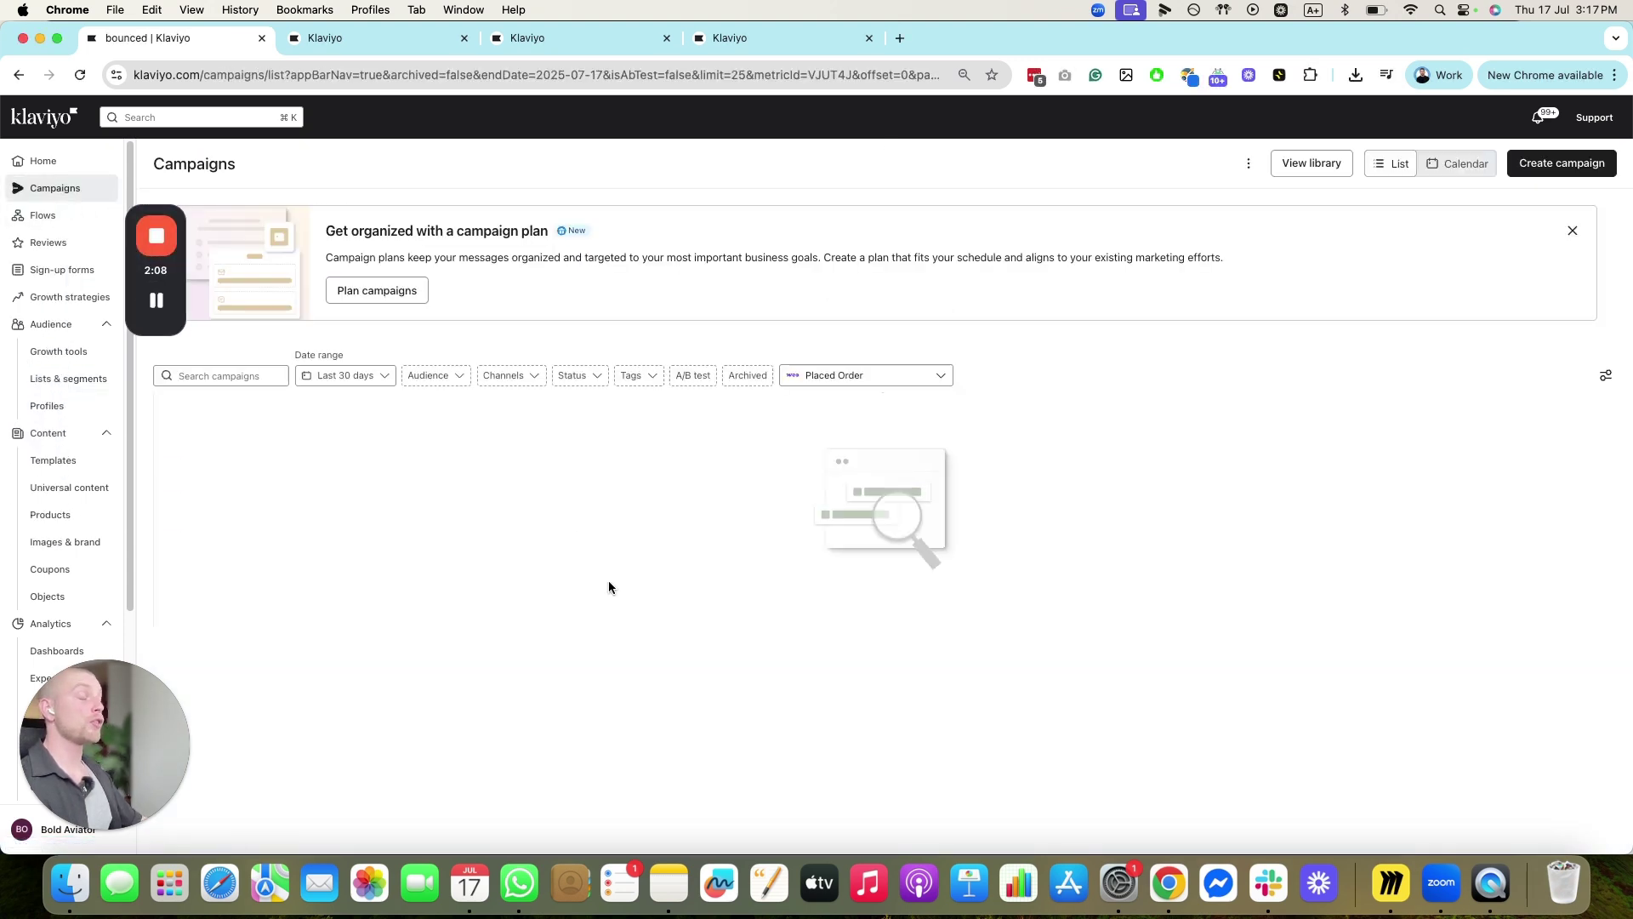
{"action": "mouse_move", "coordinate": [207, 656]}
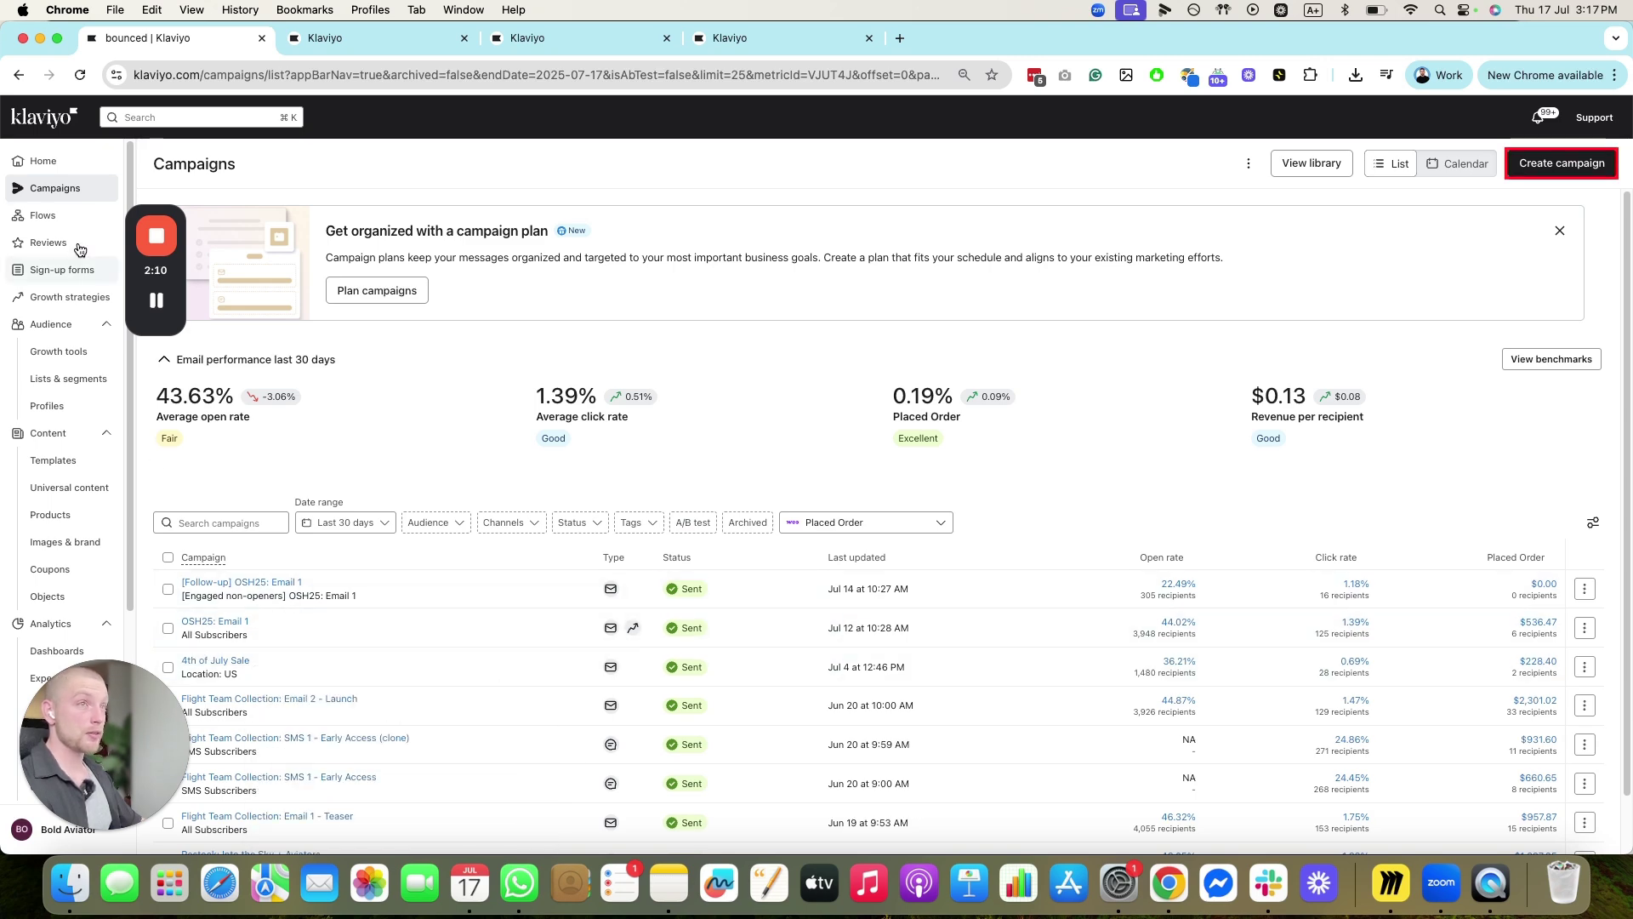
{"action": "left_click", "coordinate": [1562, 162]}
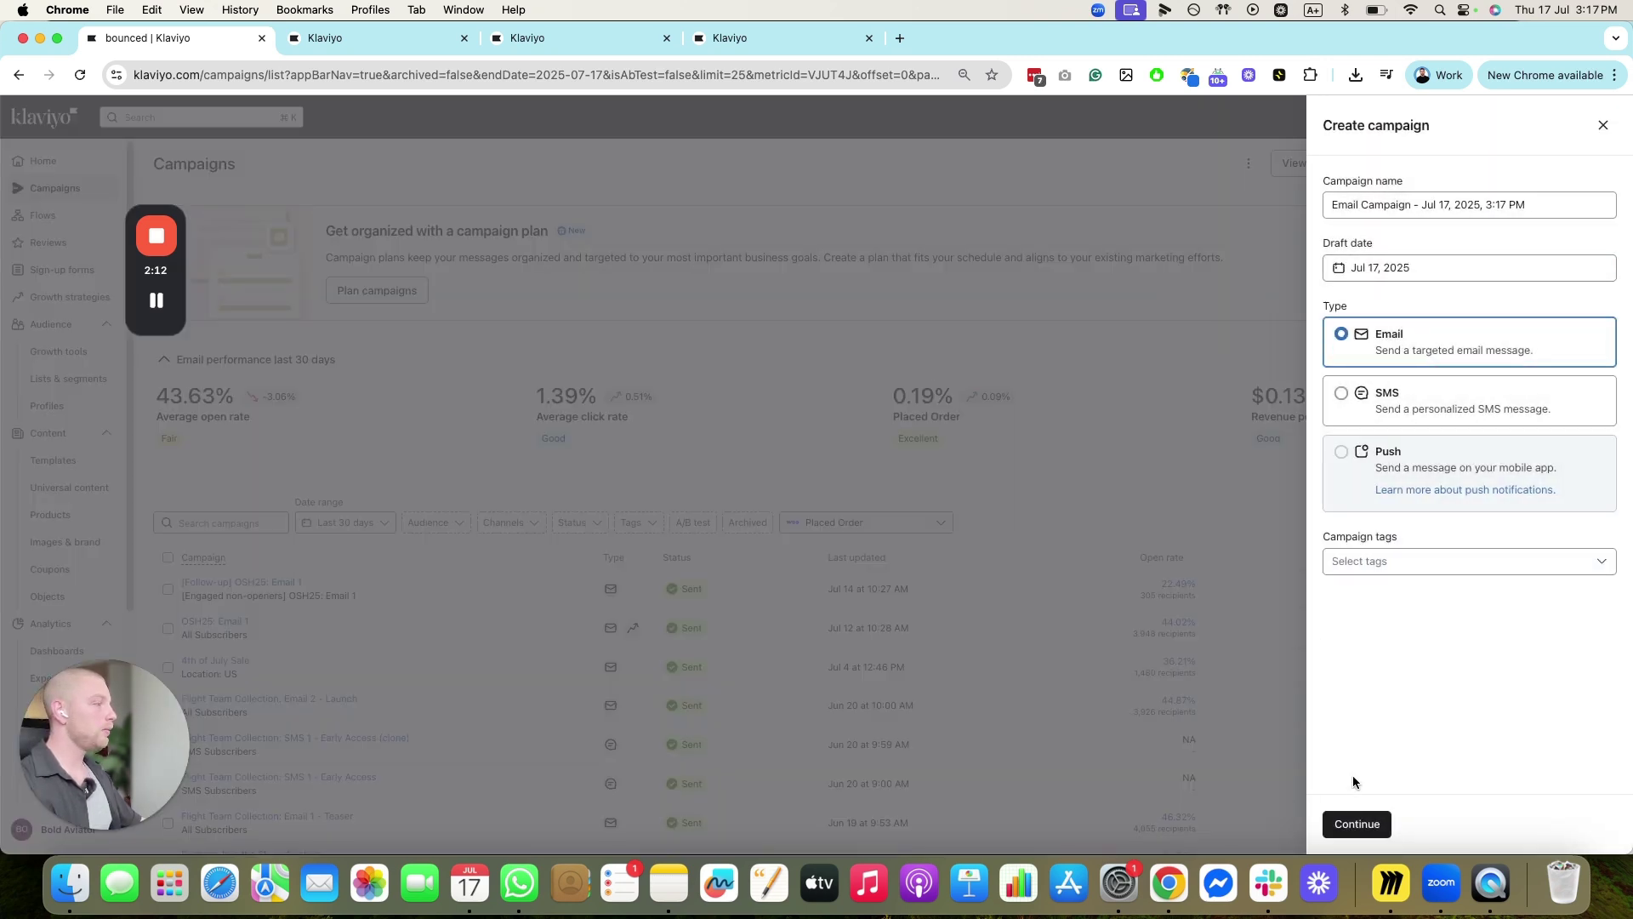
{"action": "left_click", "coordinate": [1356, 824]}
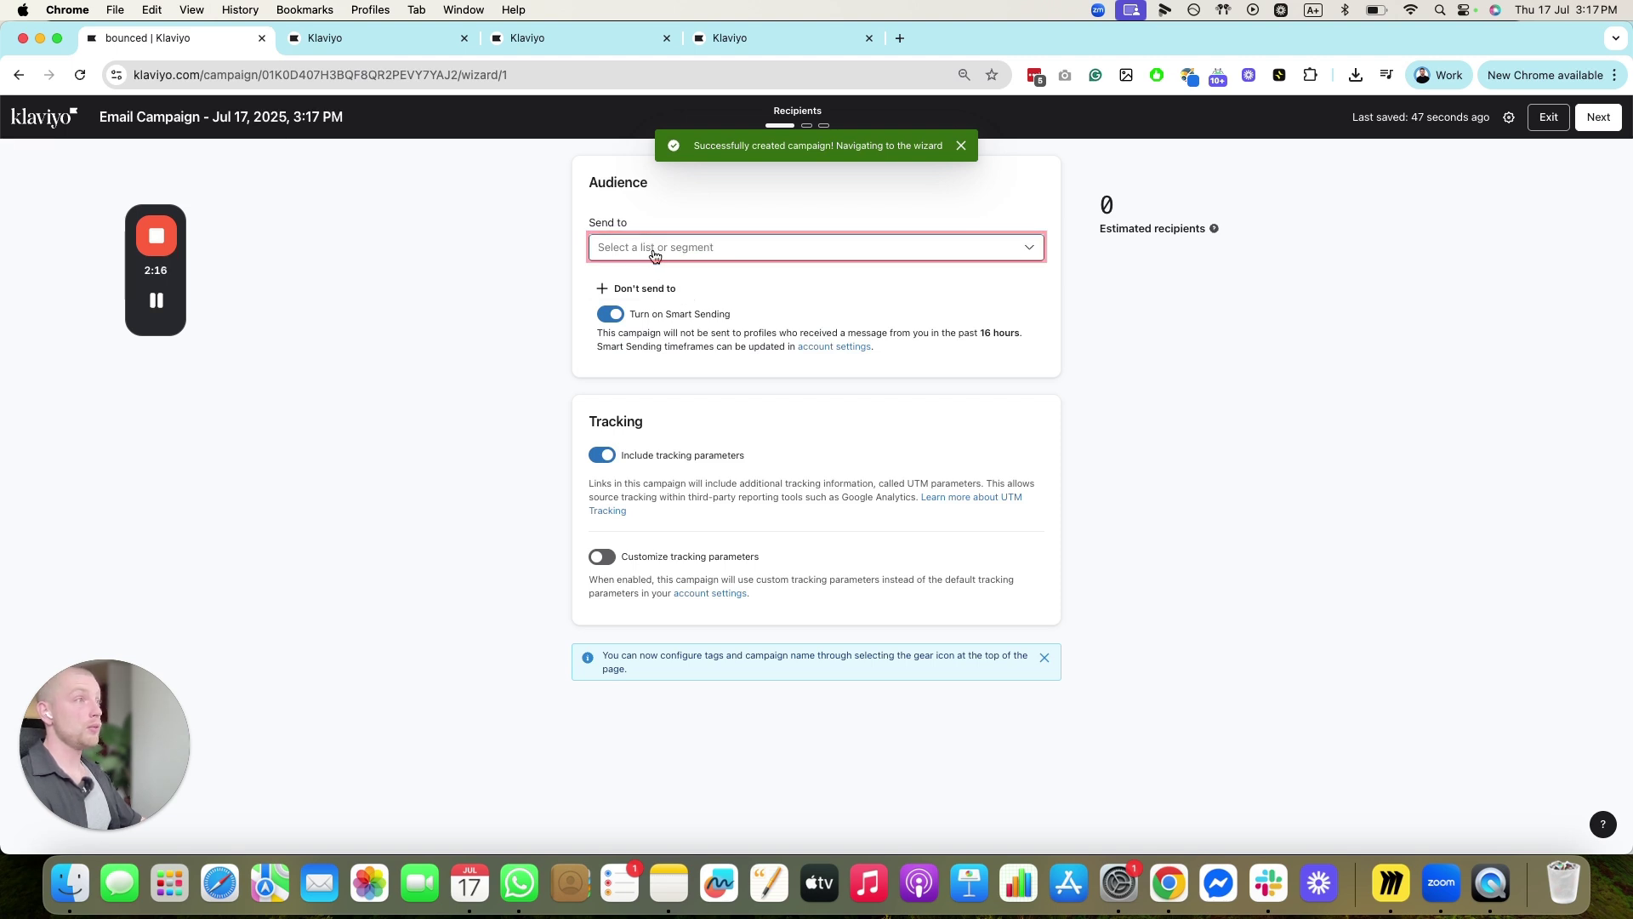
{"action": "left_click", "coordinate": [656, 250]}
{"action": "left_click", "coordinate": [669, 412]}
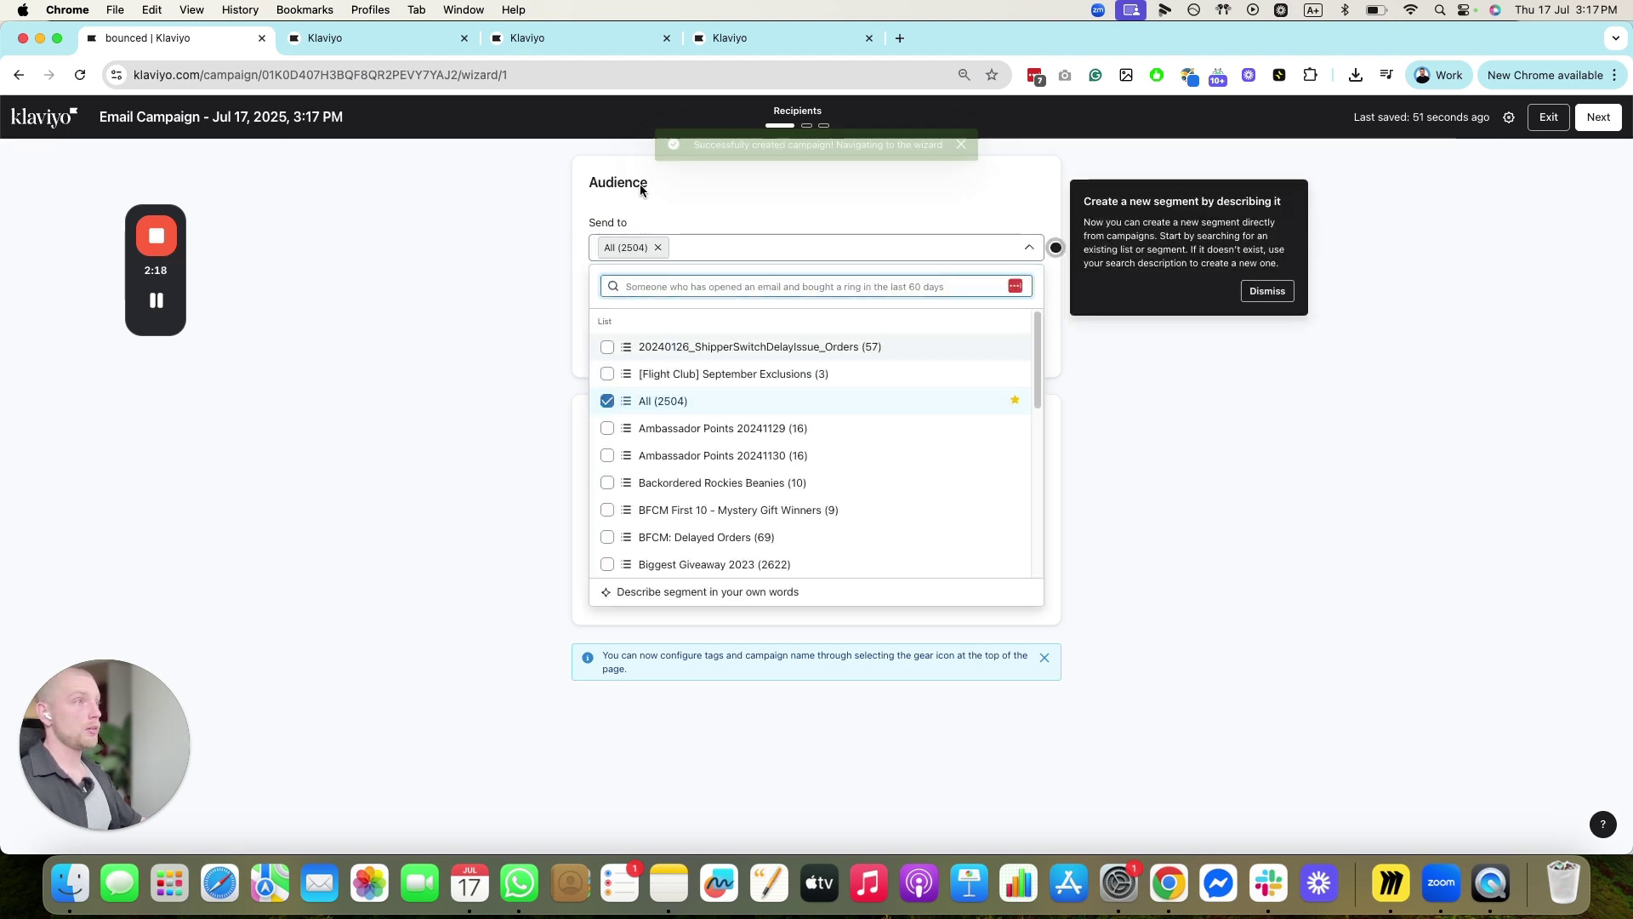
{"action": "left_click", "coordinate": [391, 314]}
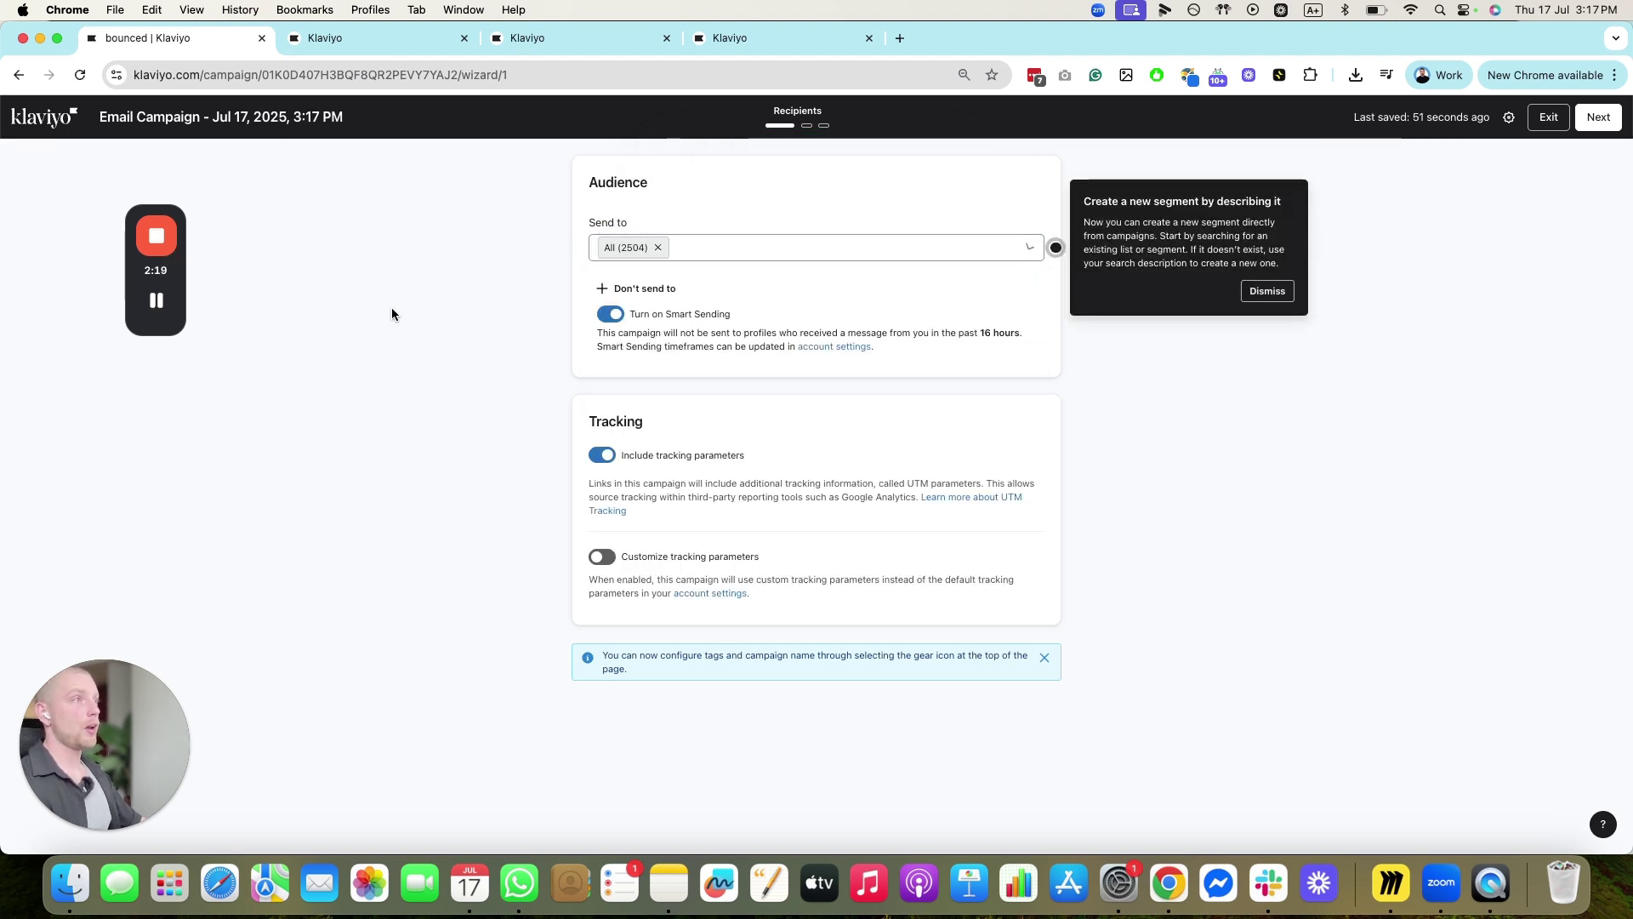
- Exclude the bounced segment from the audience, then discard the draft and exit
{"action": "left_click", "coordinate": [634, 292]}
{"action": "left_click", "coordinate": [676, 316]}
{"action": "type", "text": "boun"}
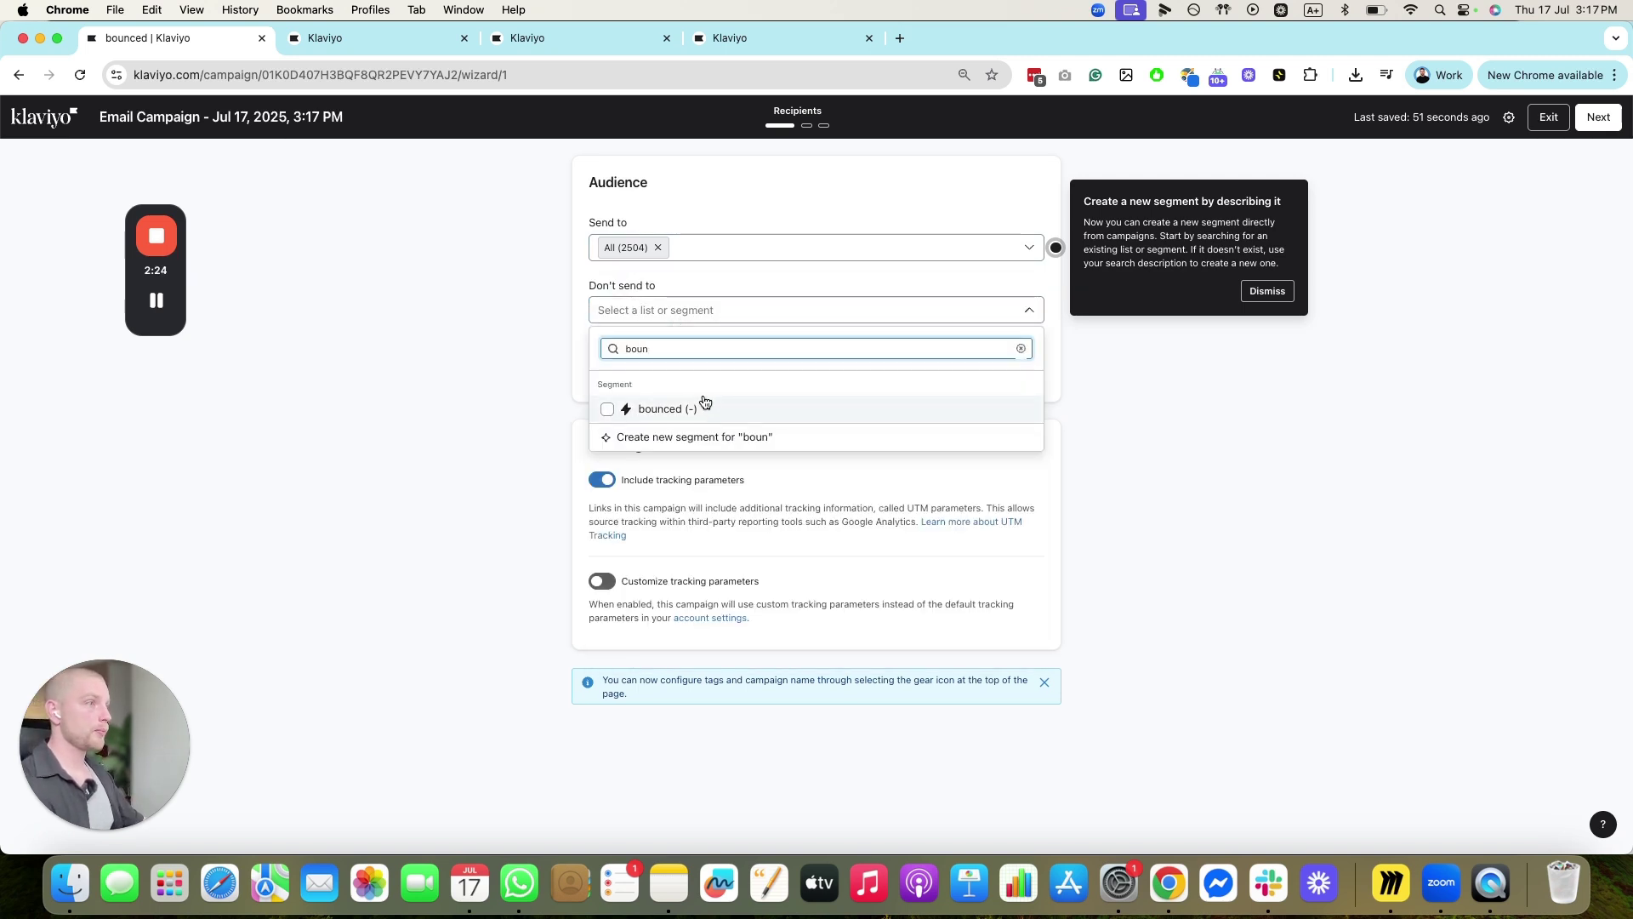
{"action": "left_click", "coordinate": [705, 405]}
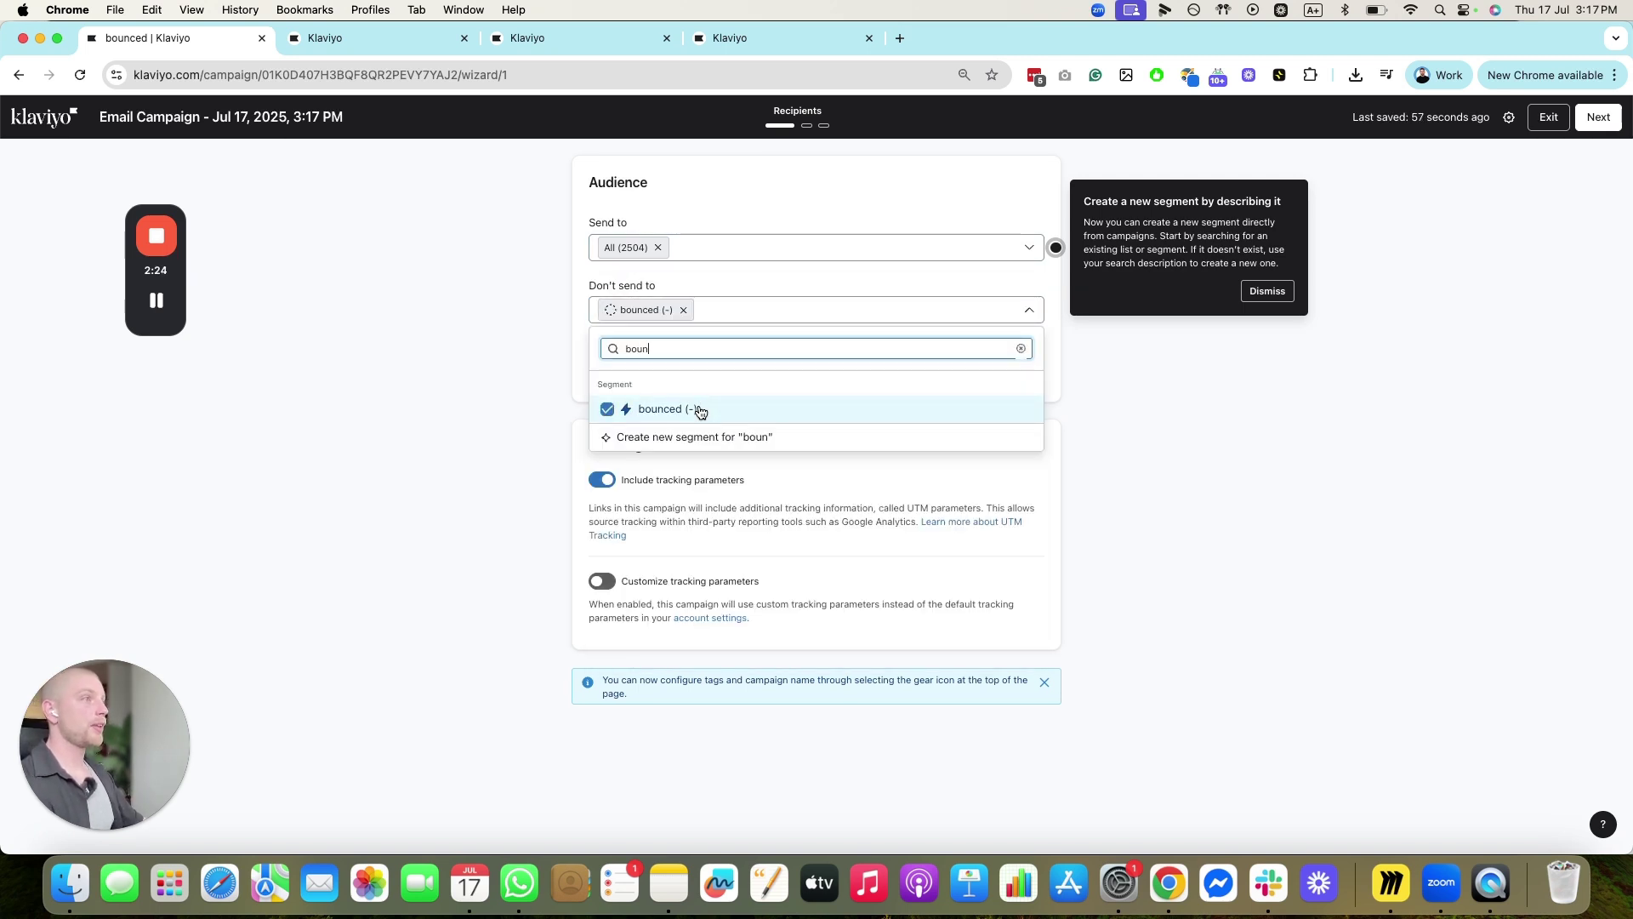
{"action": "left_click", "coordinate": [502, 365]}
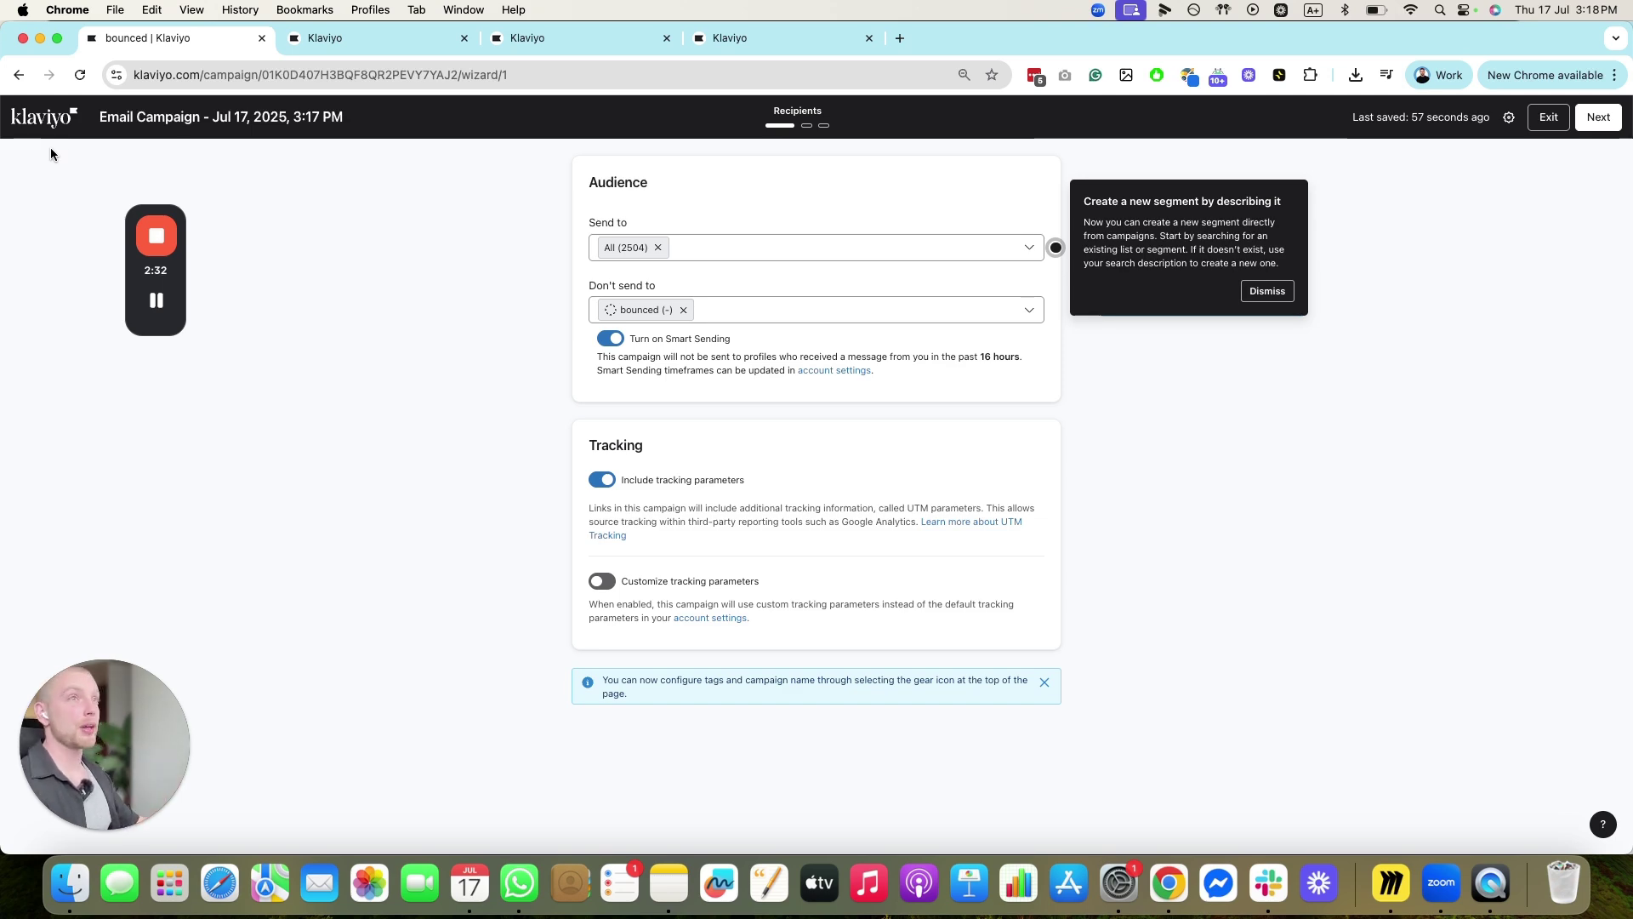
{"action": "left_click", "coordinate": [17, 129]}
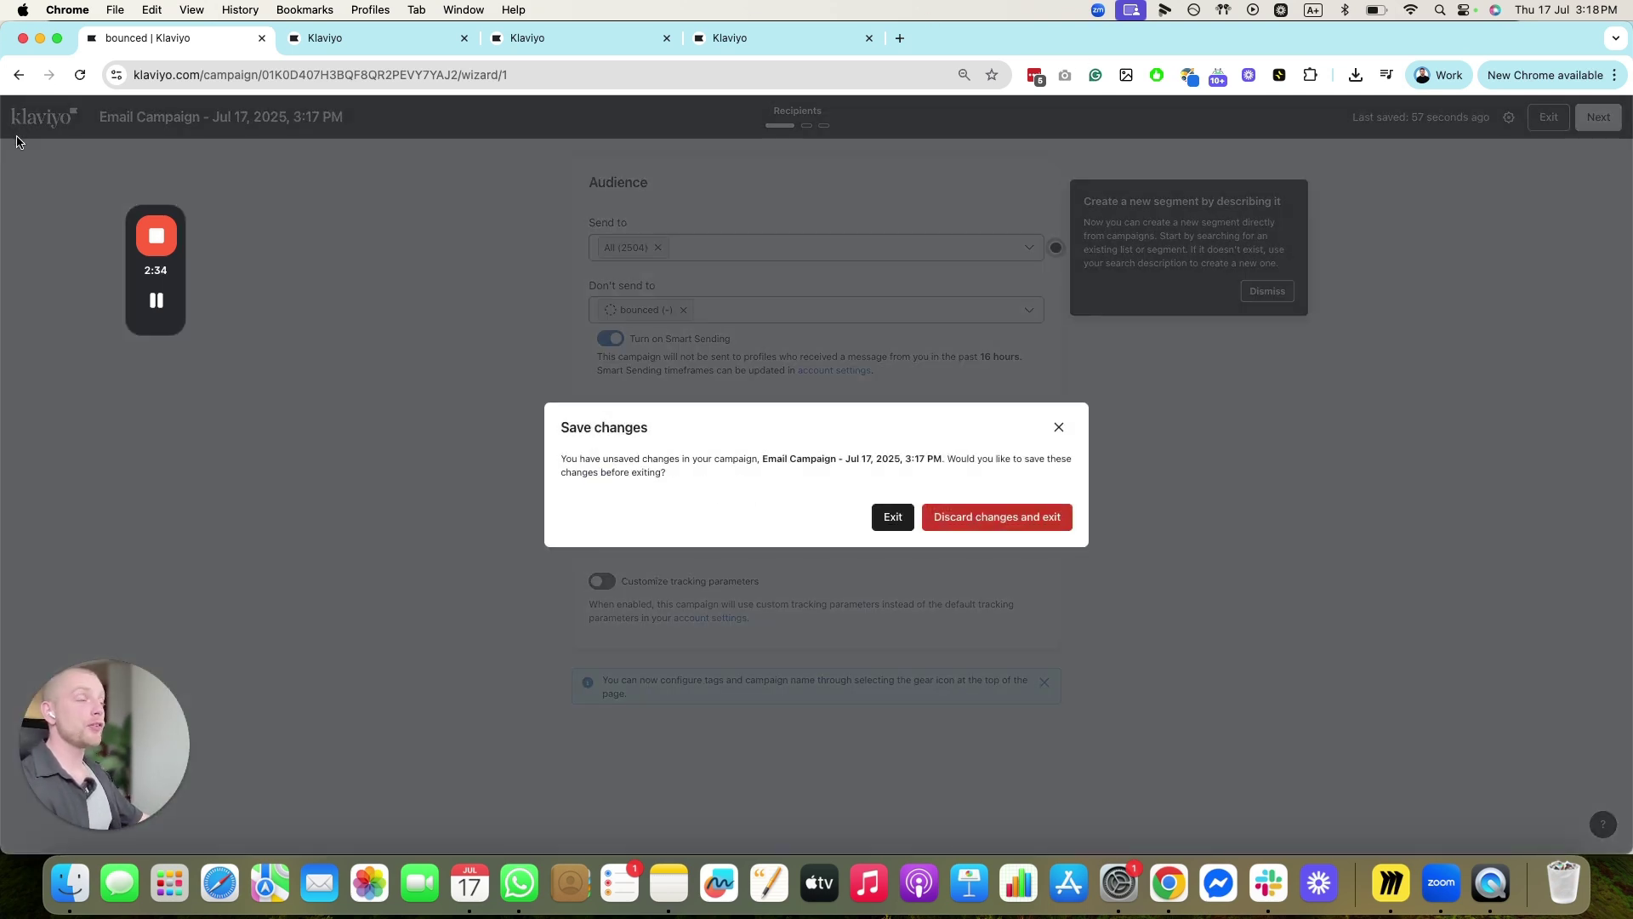
{"action": "left_click", "coordinate": [974, 530]}
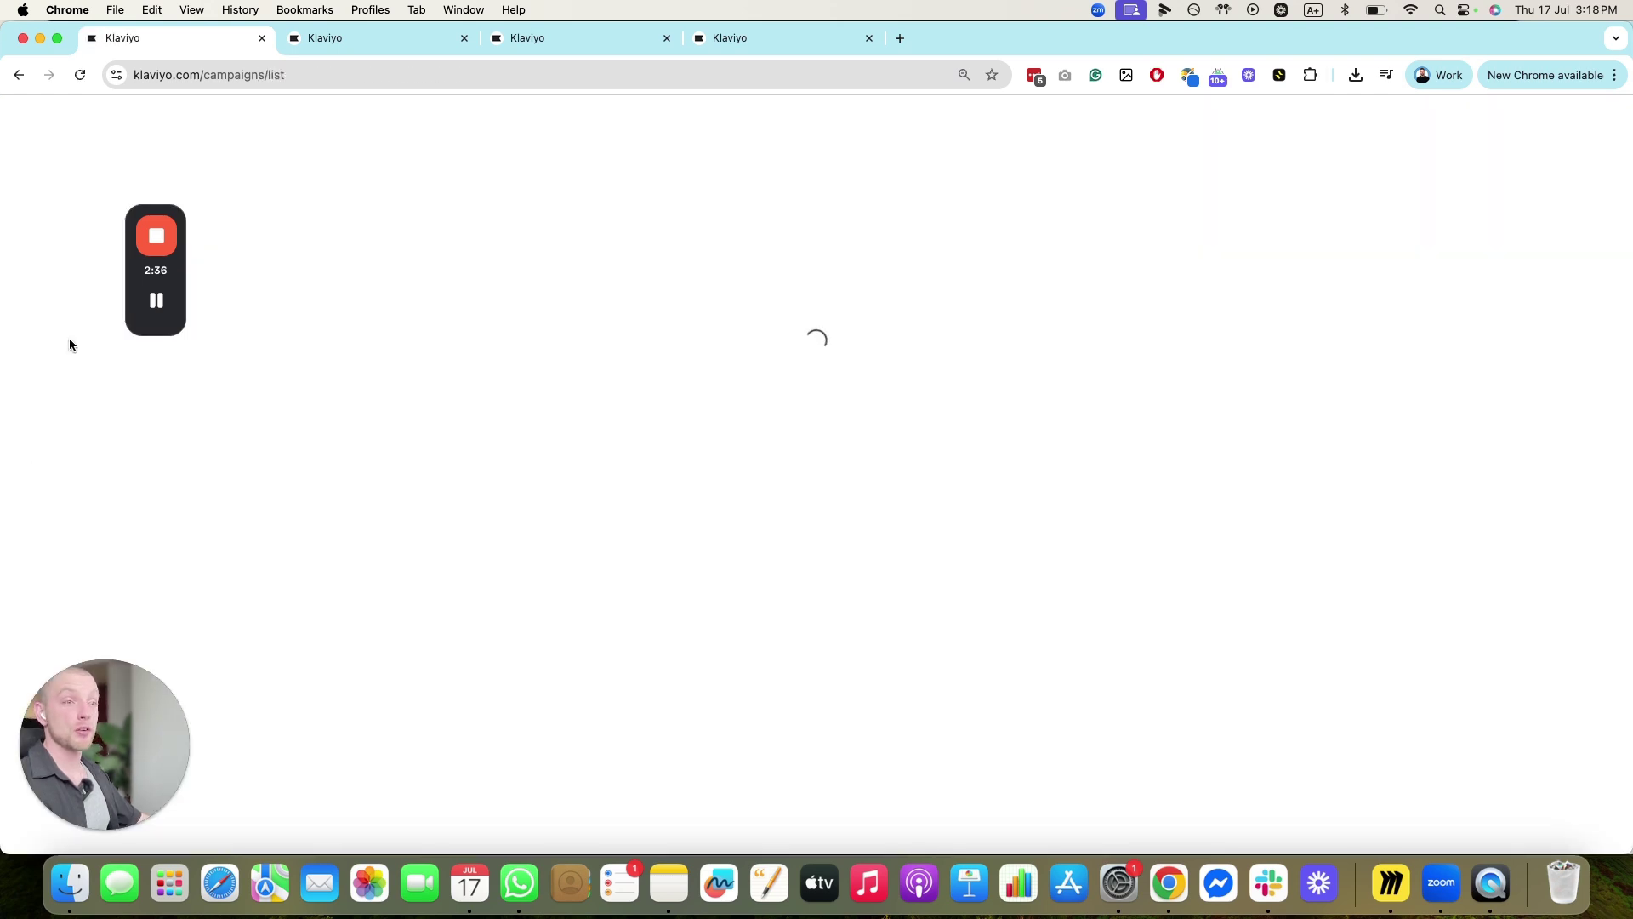
- Search for emailverify.io in a new tab and open the EmailVerify website
{"action": "left_click", "coordinate": [896, 37]}
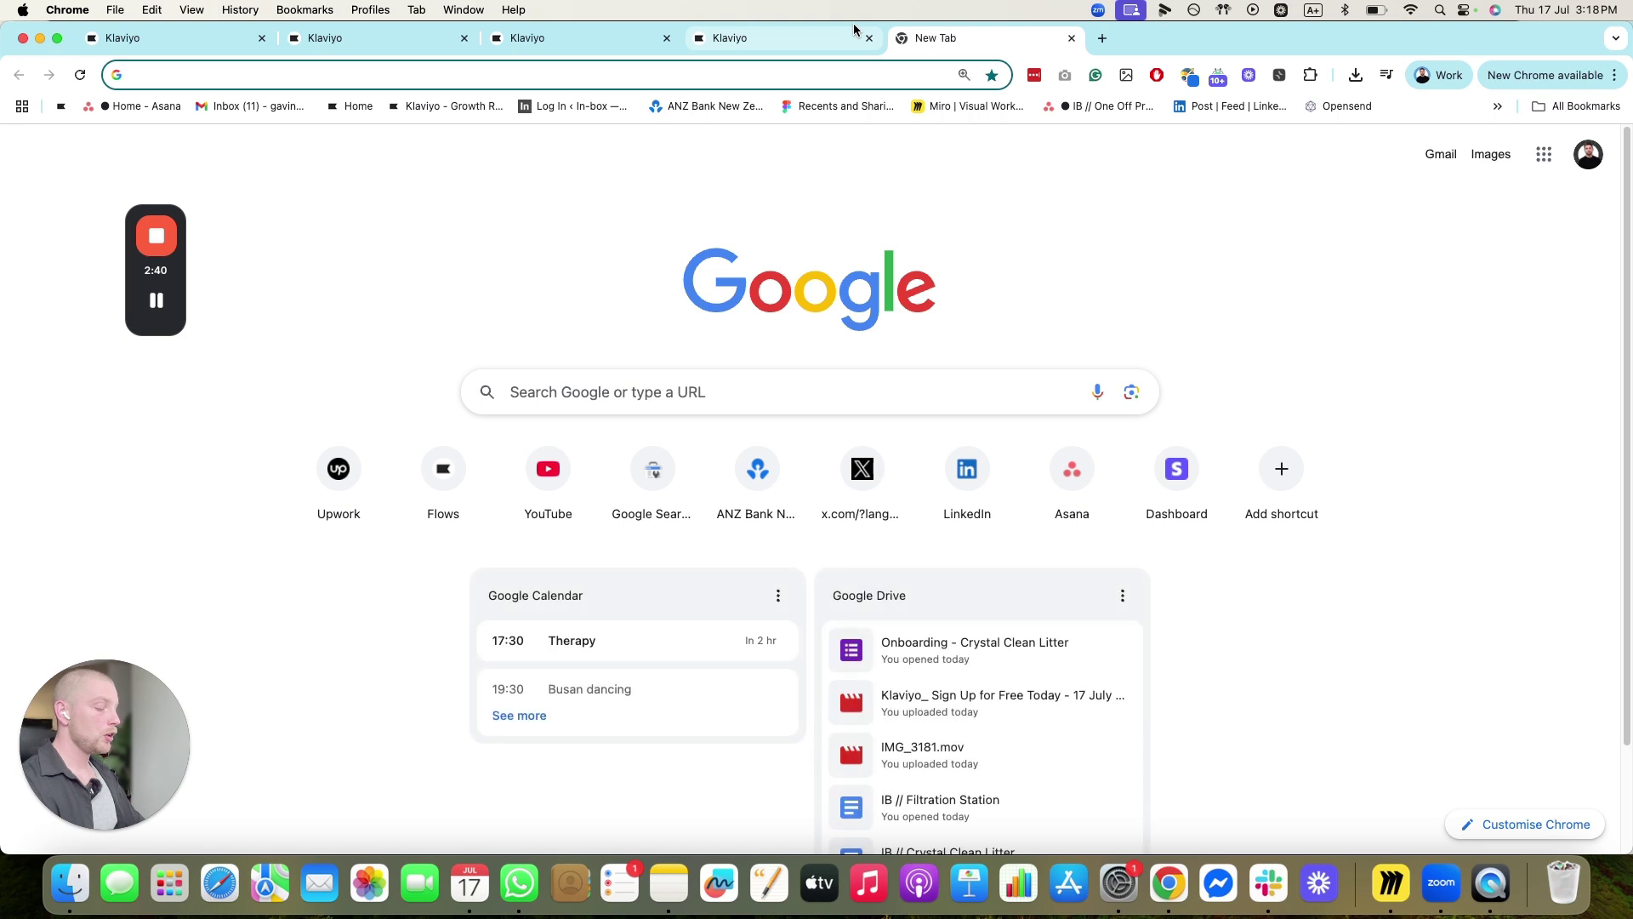
{"action": "type", "text": "emailverify"}
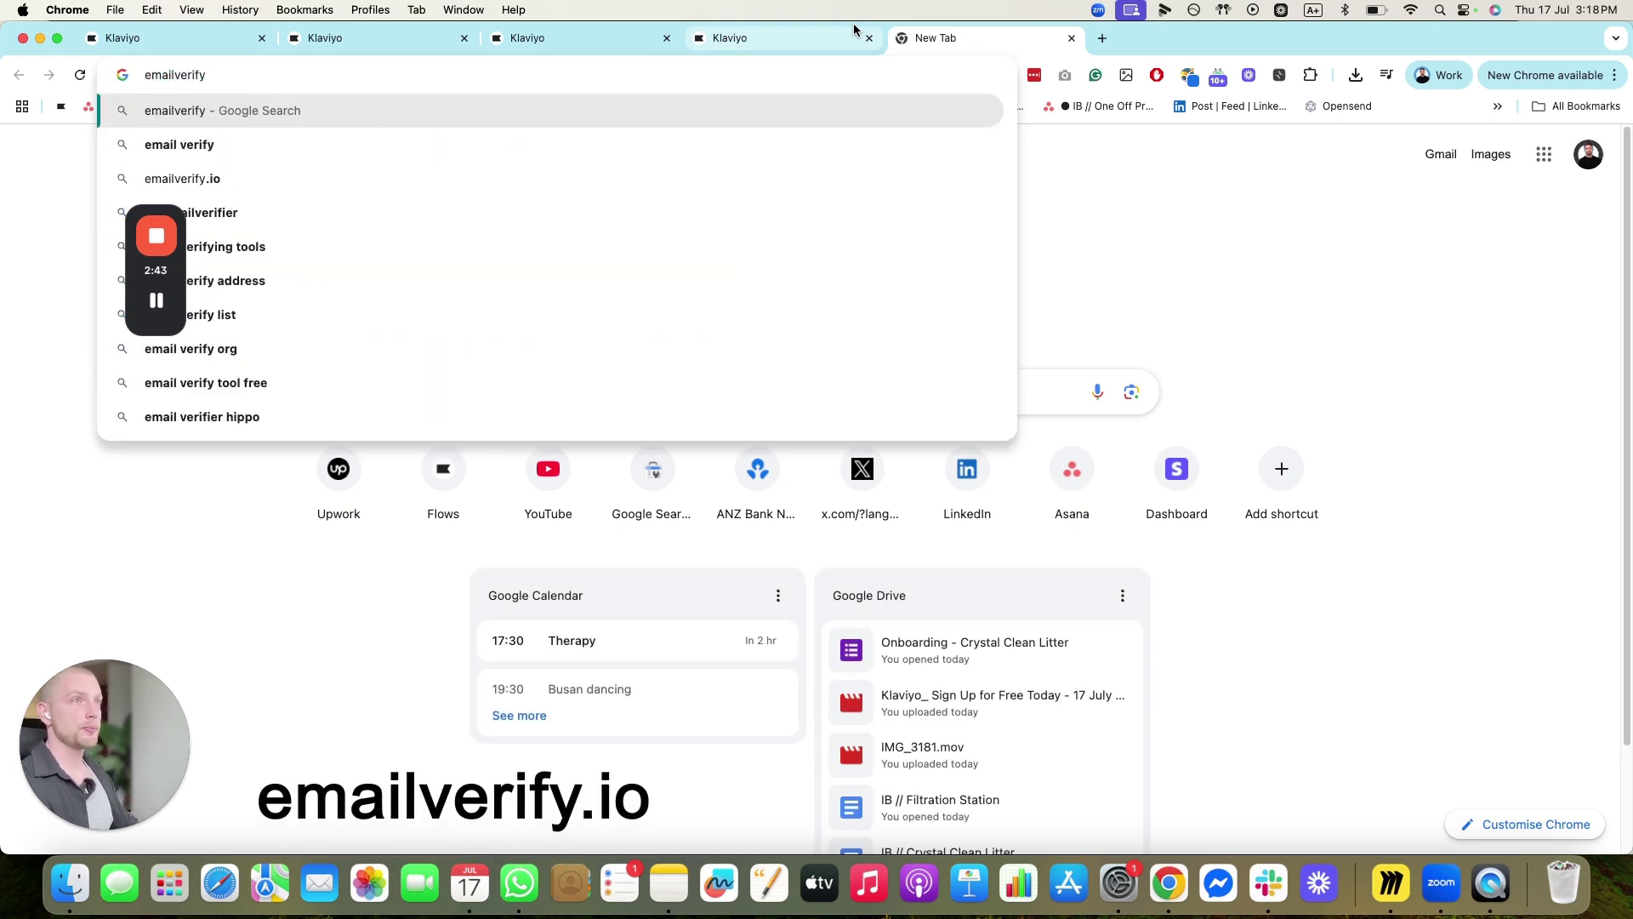
{"action": "key", "text": "Down"}
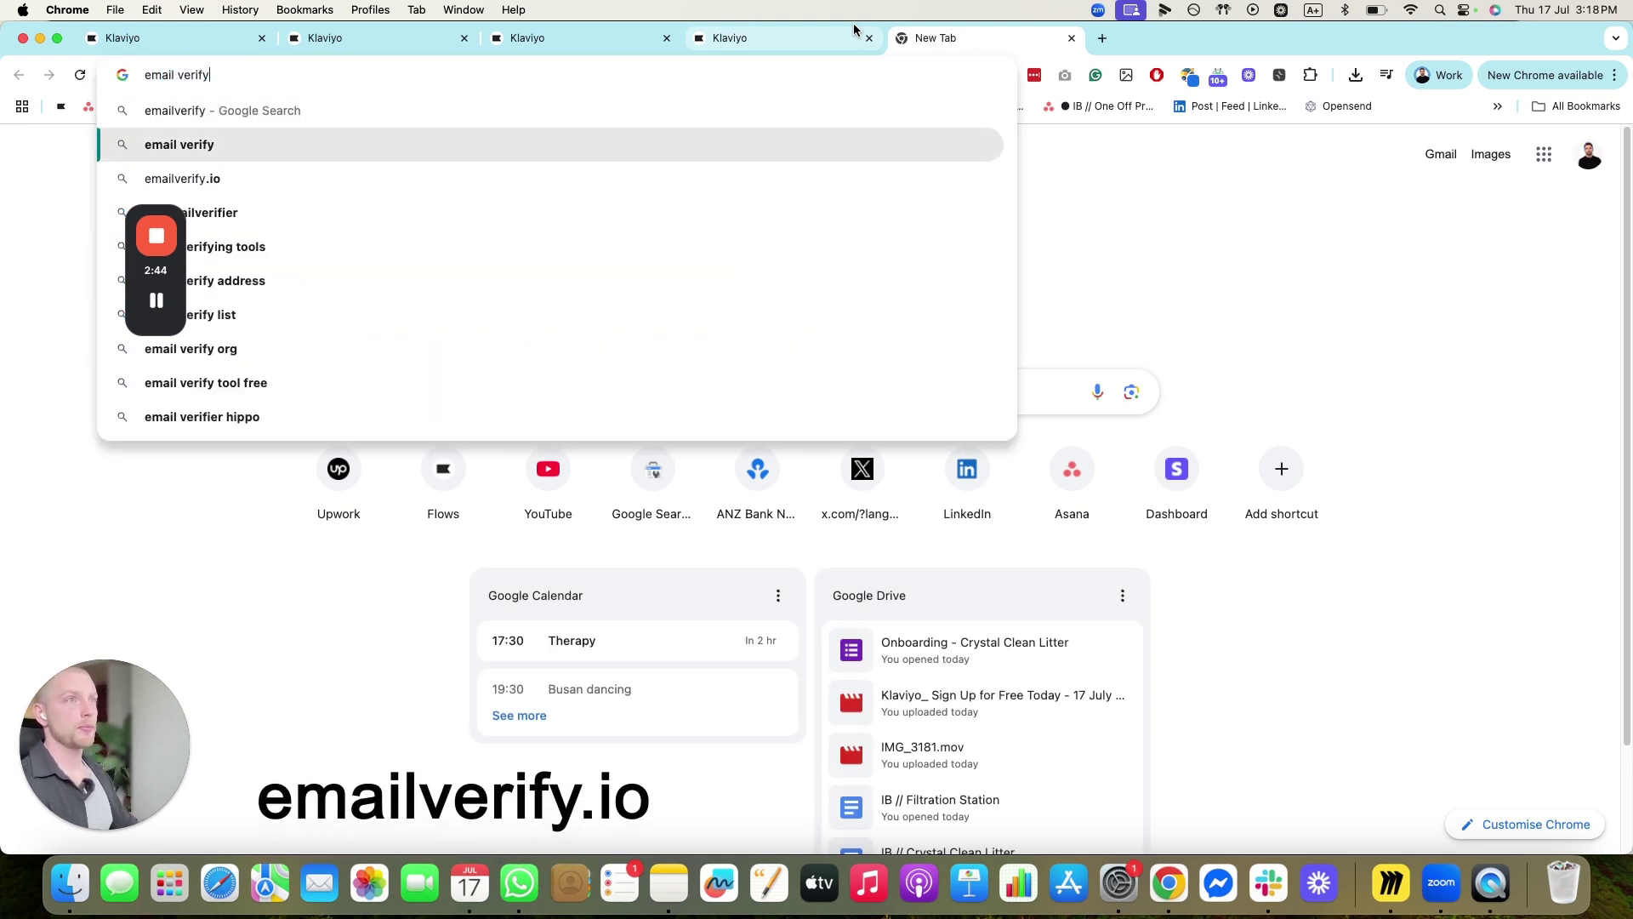
{"action": "key", "text": "Down"}
{"action": "key", "text": "Return"}
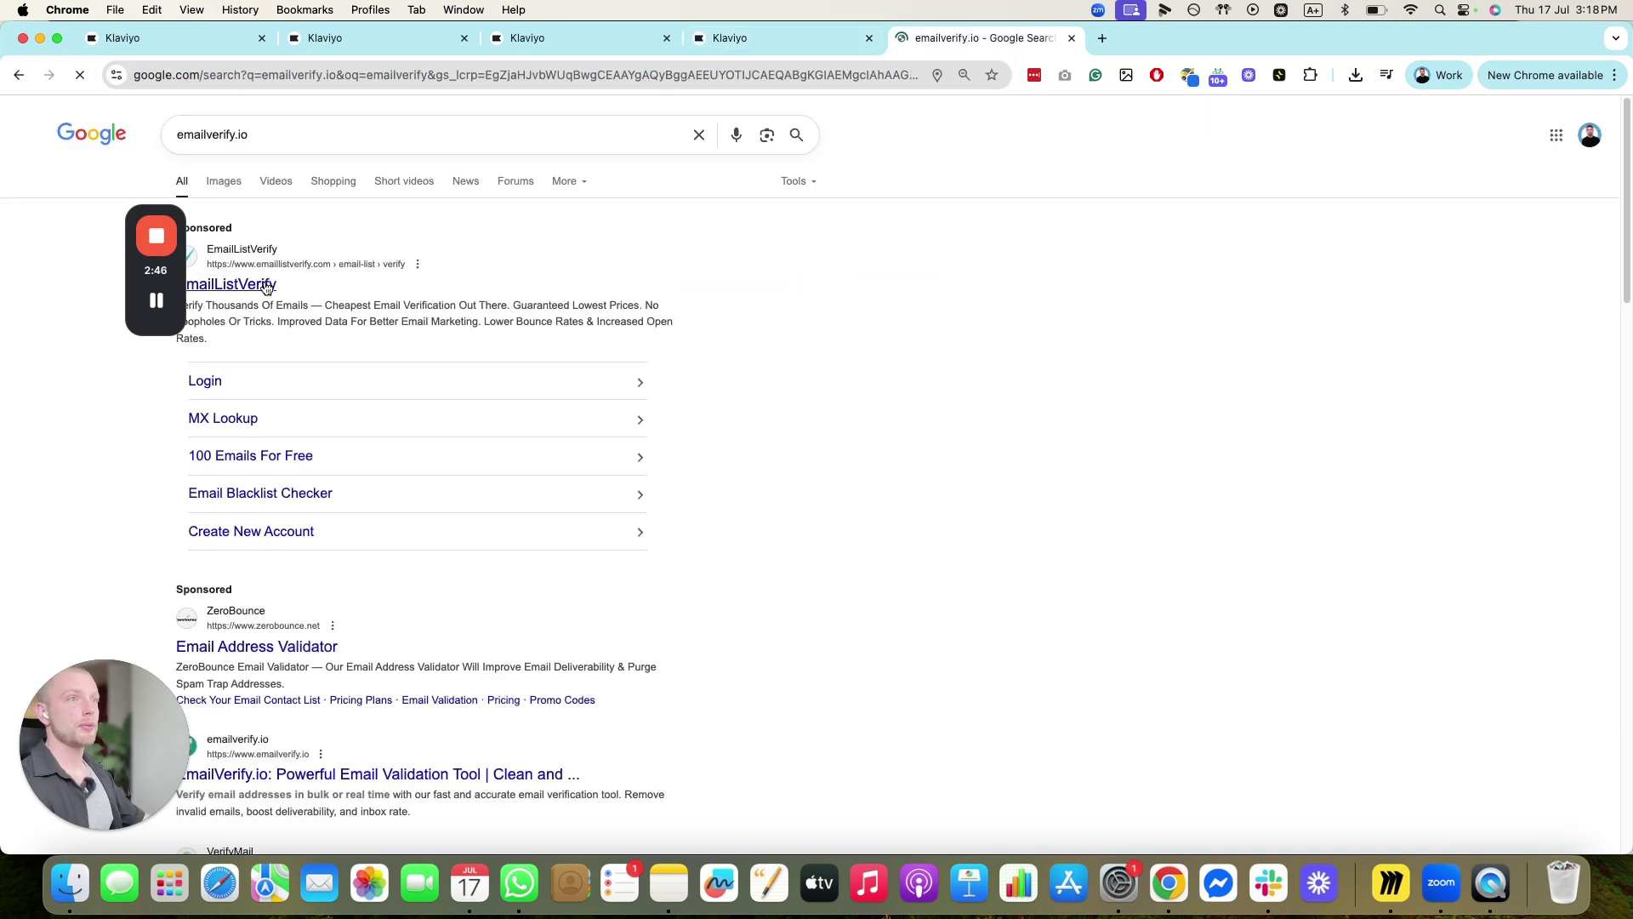
{"action": "scroll", "coordinate": [273, 437], "scroll_direction": "down", "scroll_amount": 3}
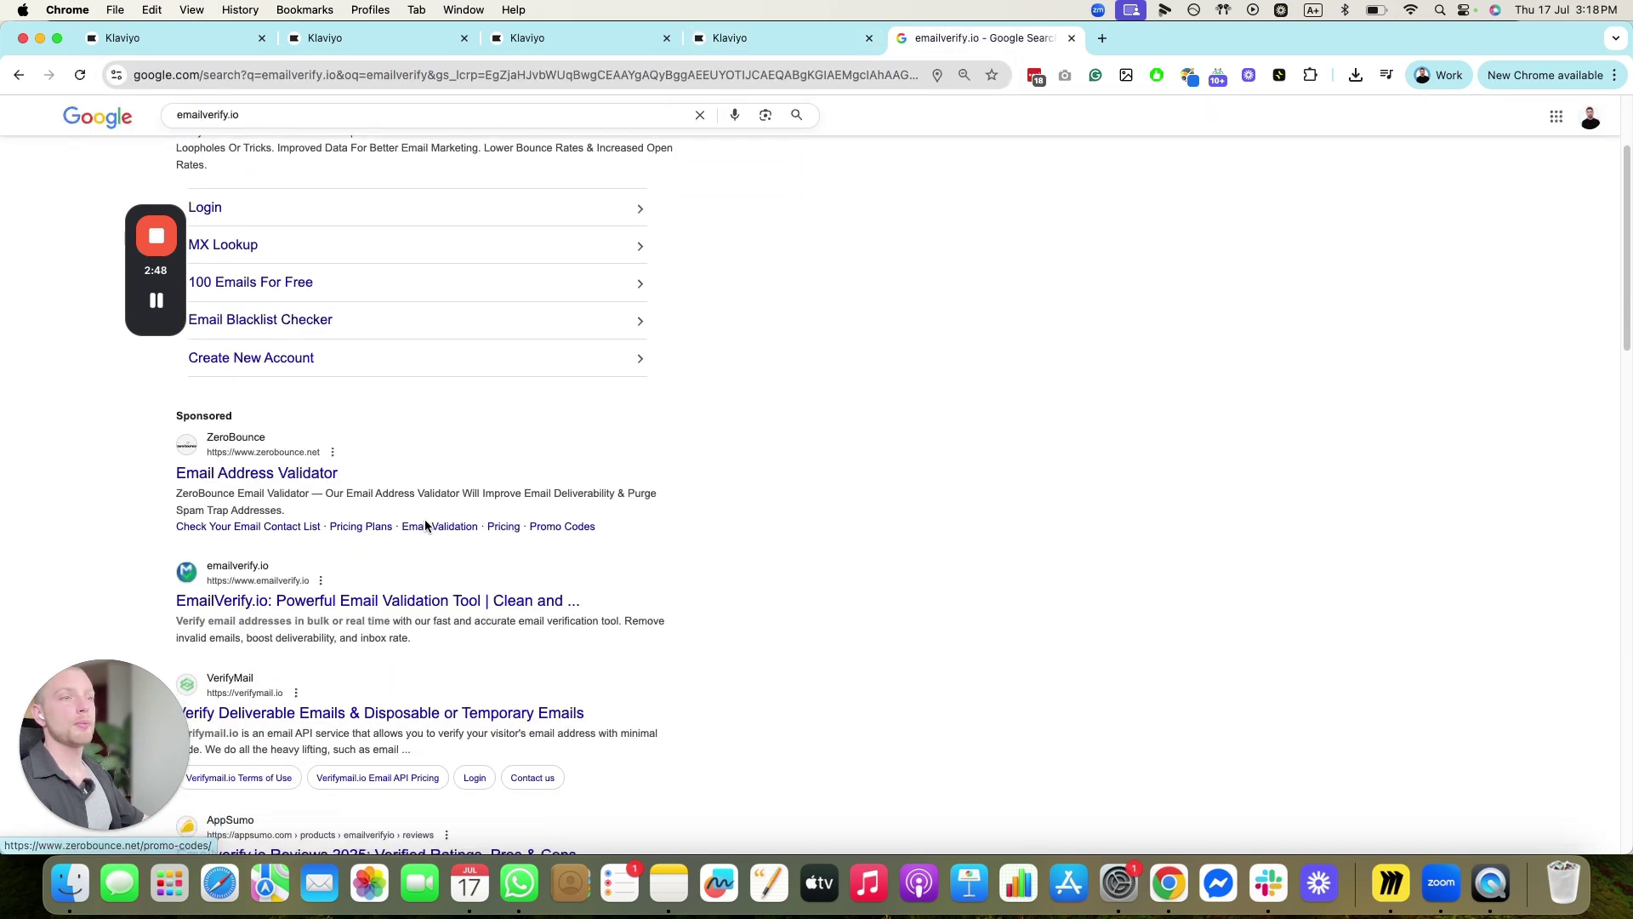
{"action": "left_click", "coordinate": [252, 601]}
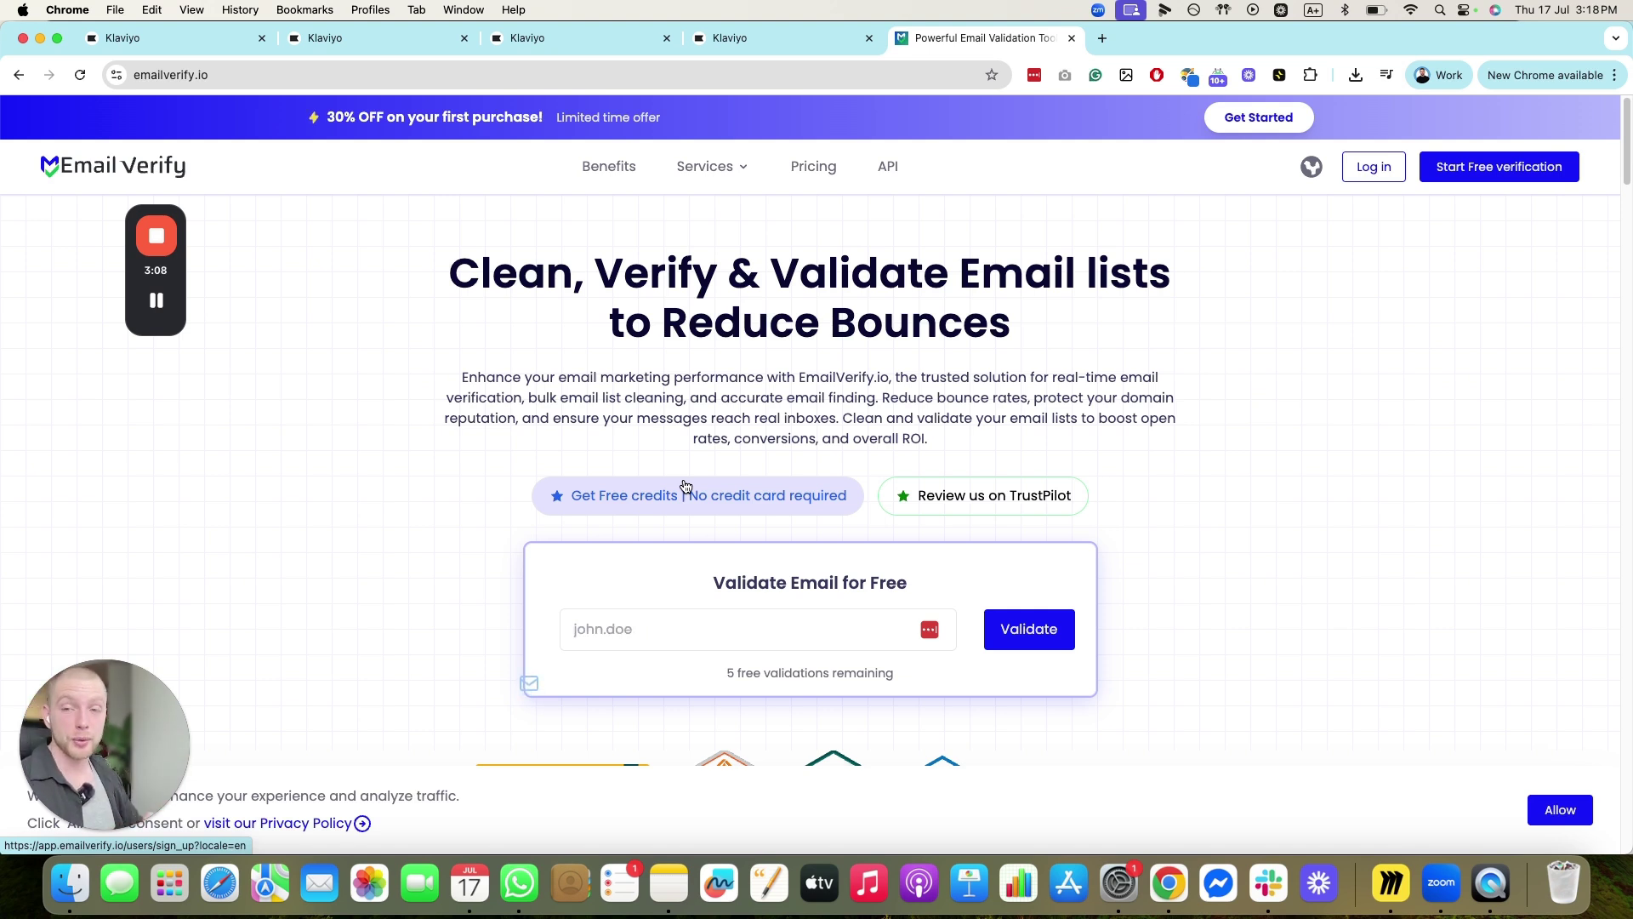
- Return to the Klaviyo Campaigns list tab
{"action": "left_click", "coordinate": [172, 42]}
{"action": "left_click_drag", "start_coordinate": [183, 234], "coordinate": [506, 227]}
{"action": "scroll", "coordinate": [244, 365], "scroll_direction": "down", "scroll_amount": 3}
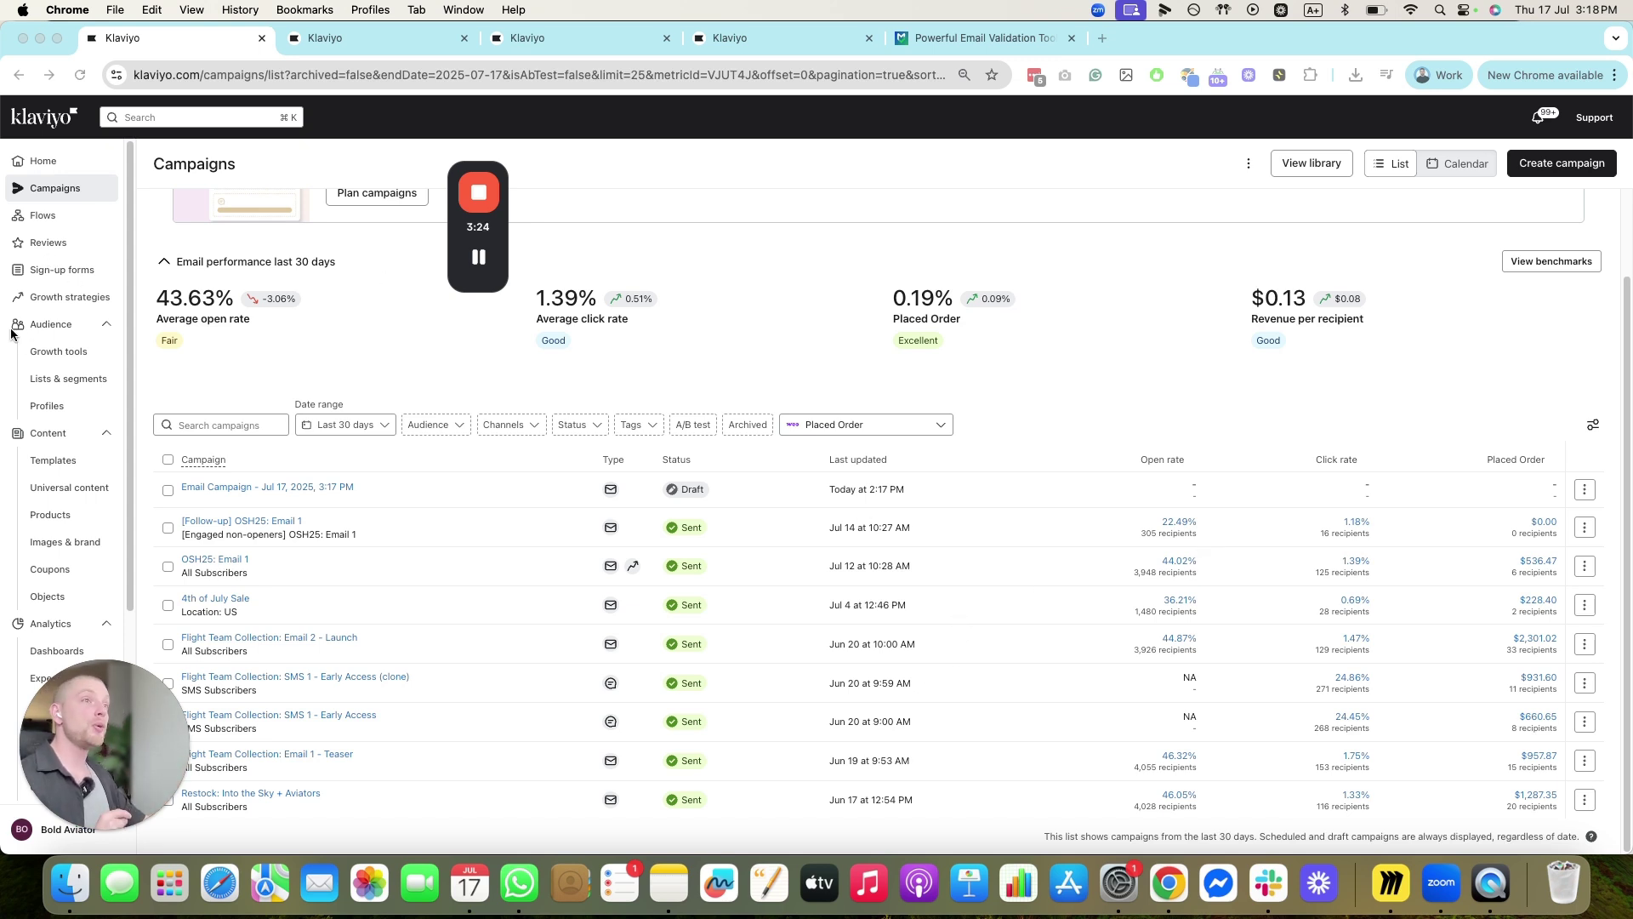
- Highlight the average open and click rates and their columns, then go to Lists & Segments
{"action": "left_click", "coordinate": [234, 299]}
{"action": "left_click", "coordinate": [552, 309]}
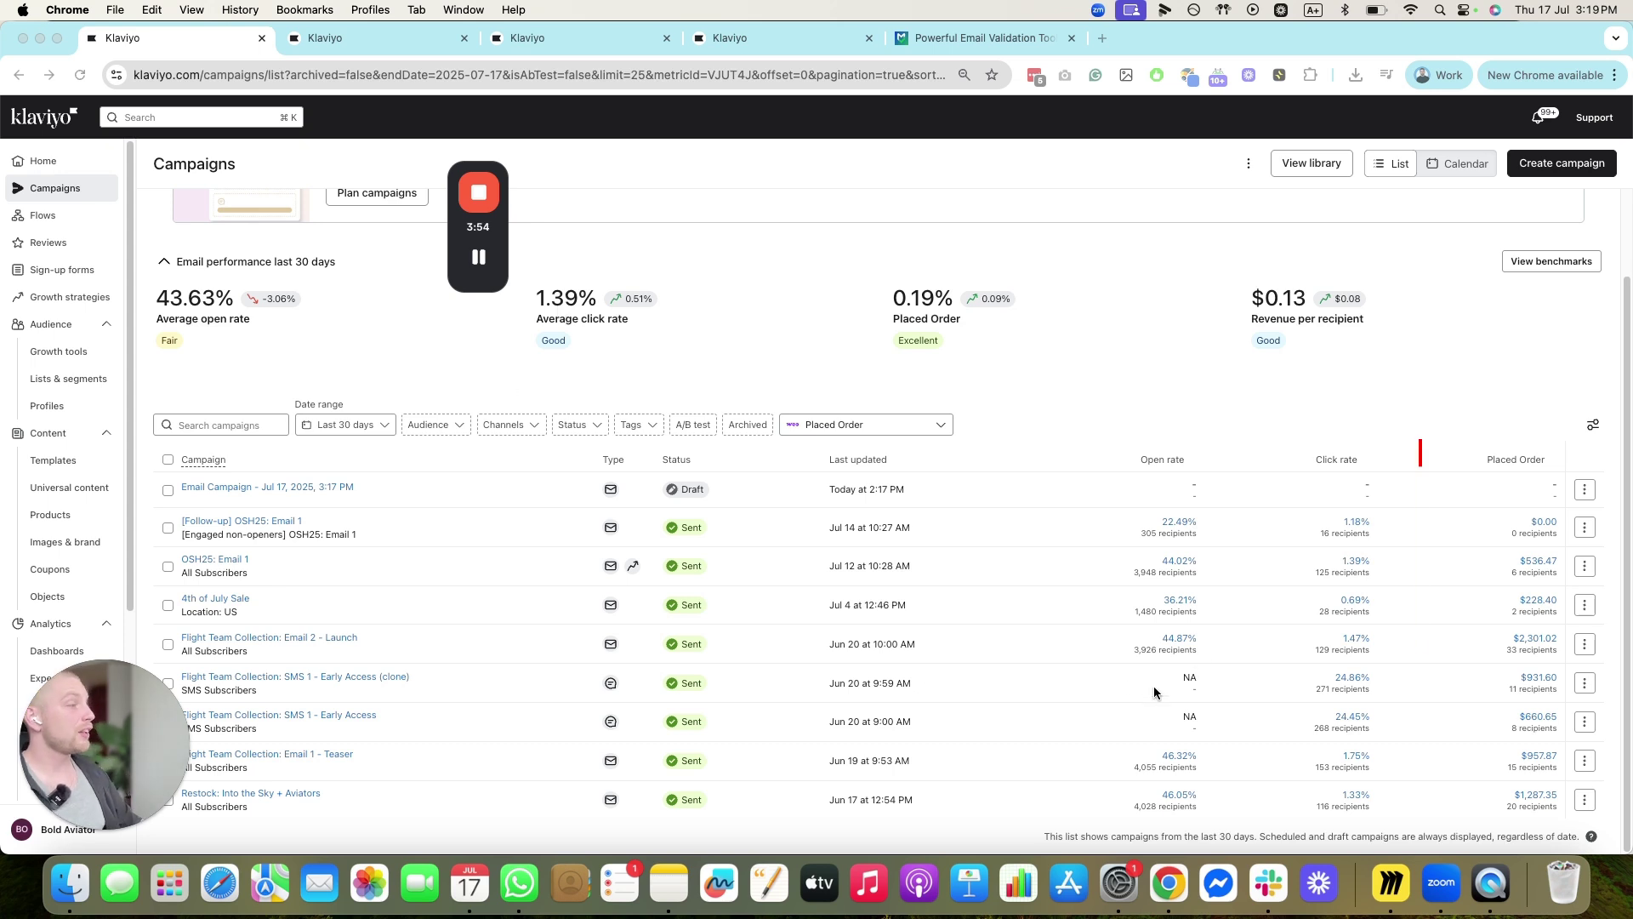
{"action": "left_click_drag", "start_coordinate": [1154, 686], "coordinate": [1186, 415]}
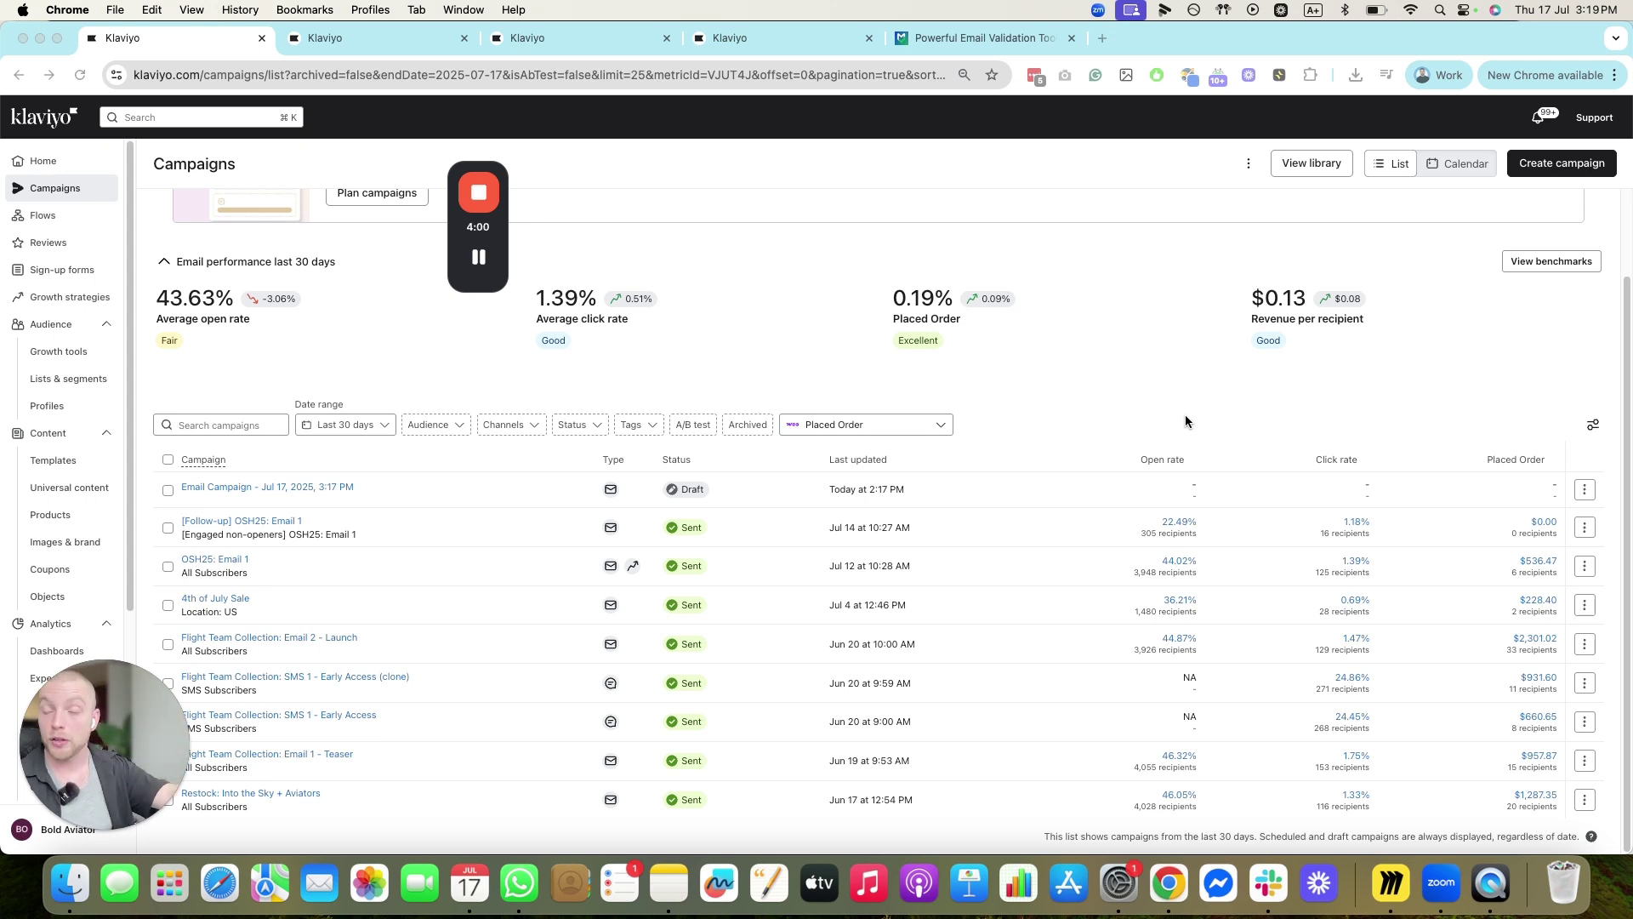
{"action": "left_click_drag", "start_coordinate": [123, 367], "coordinate": [68, 392]}
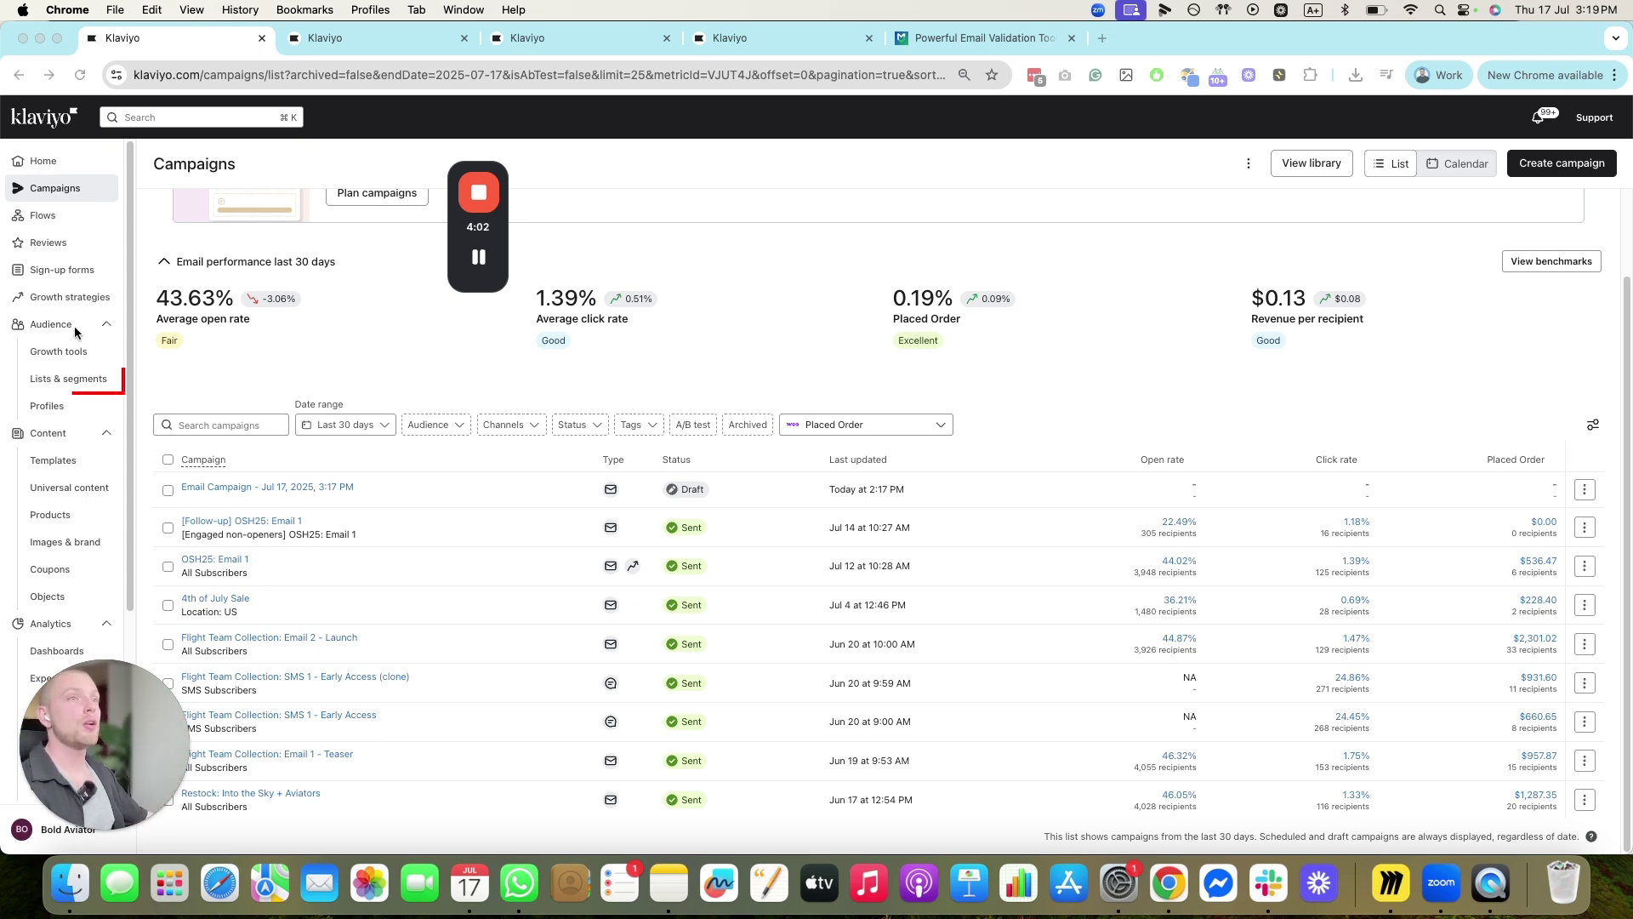
{"action": "left_click", "coordinate": [72, 378]}
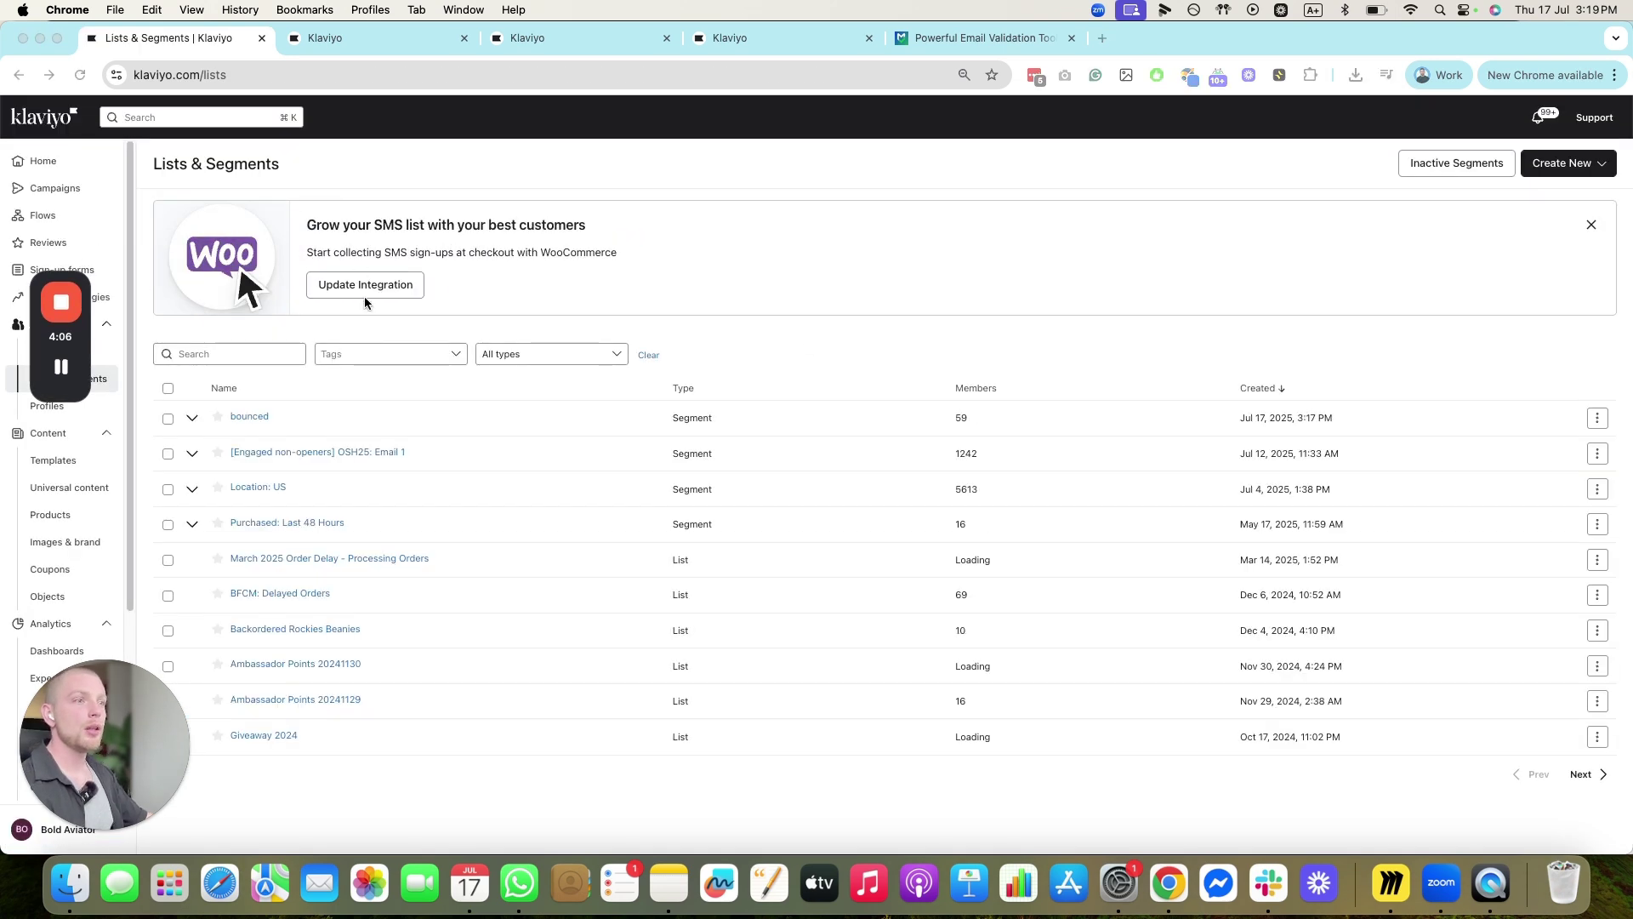
- Start a new segment, dismissing a mistaken new-list panel, and begin naming it 'IB // E'
{"action": "left_click", "coordinate": [1584, 164]}
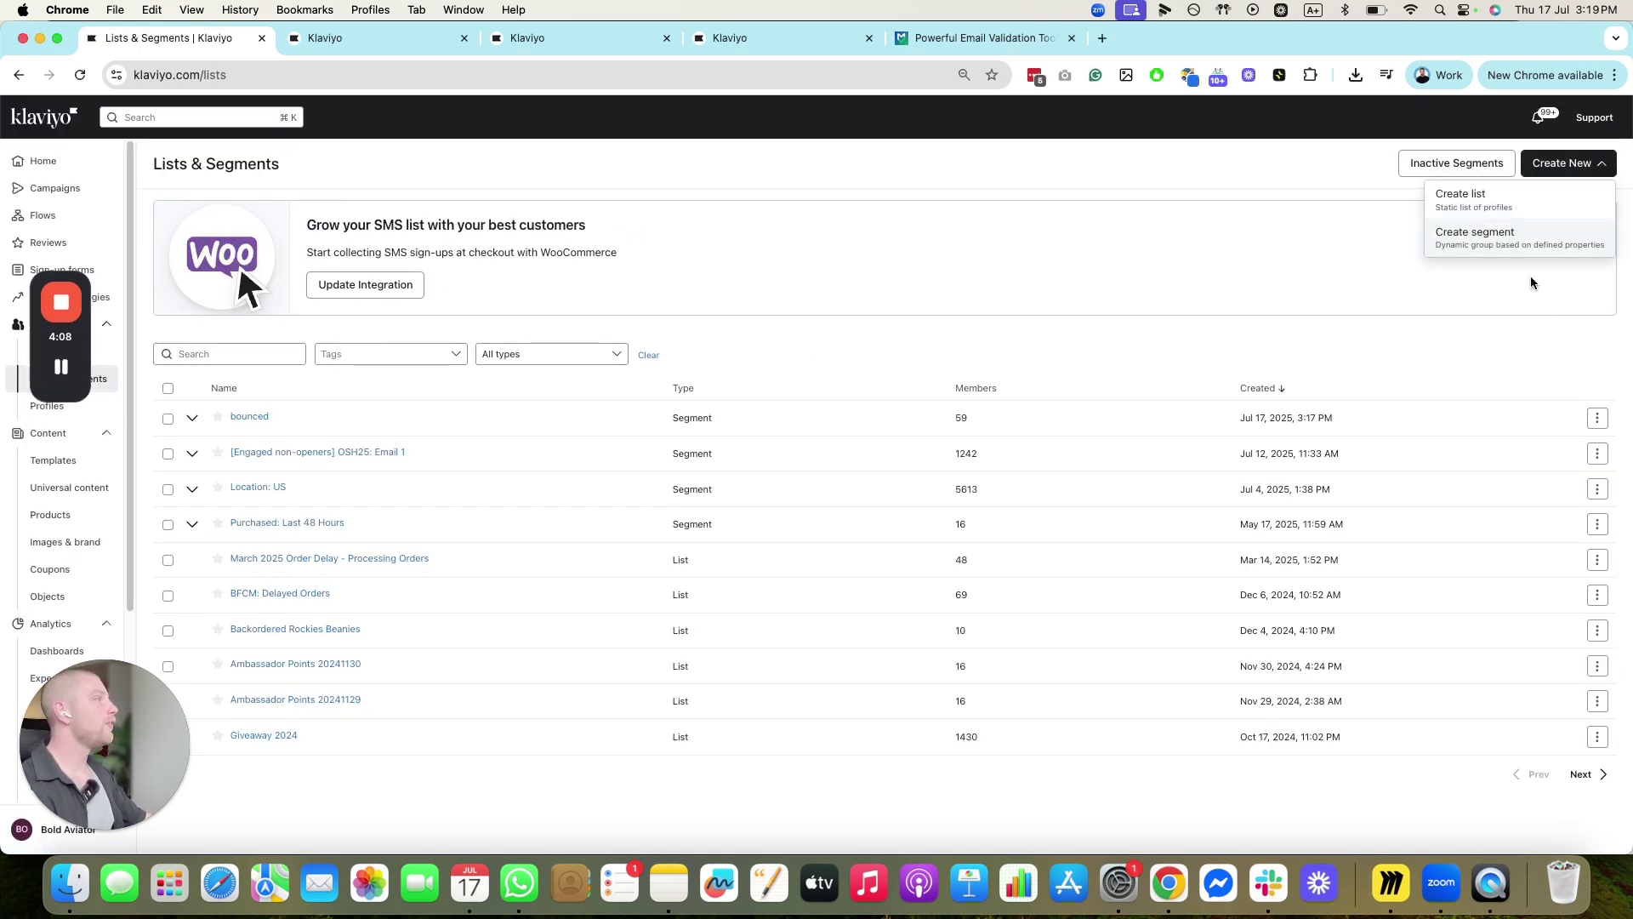
{"action": "left_click", "coordinate": [1524, 199]}
{"action": "left_click", "coordinate": [1601, 127]}
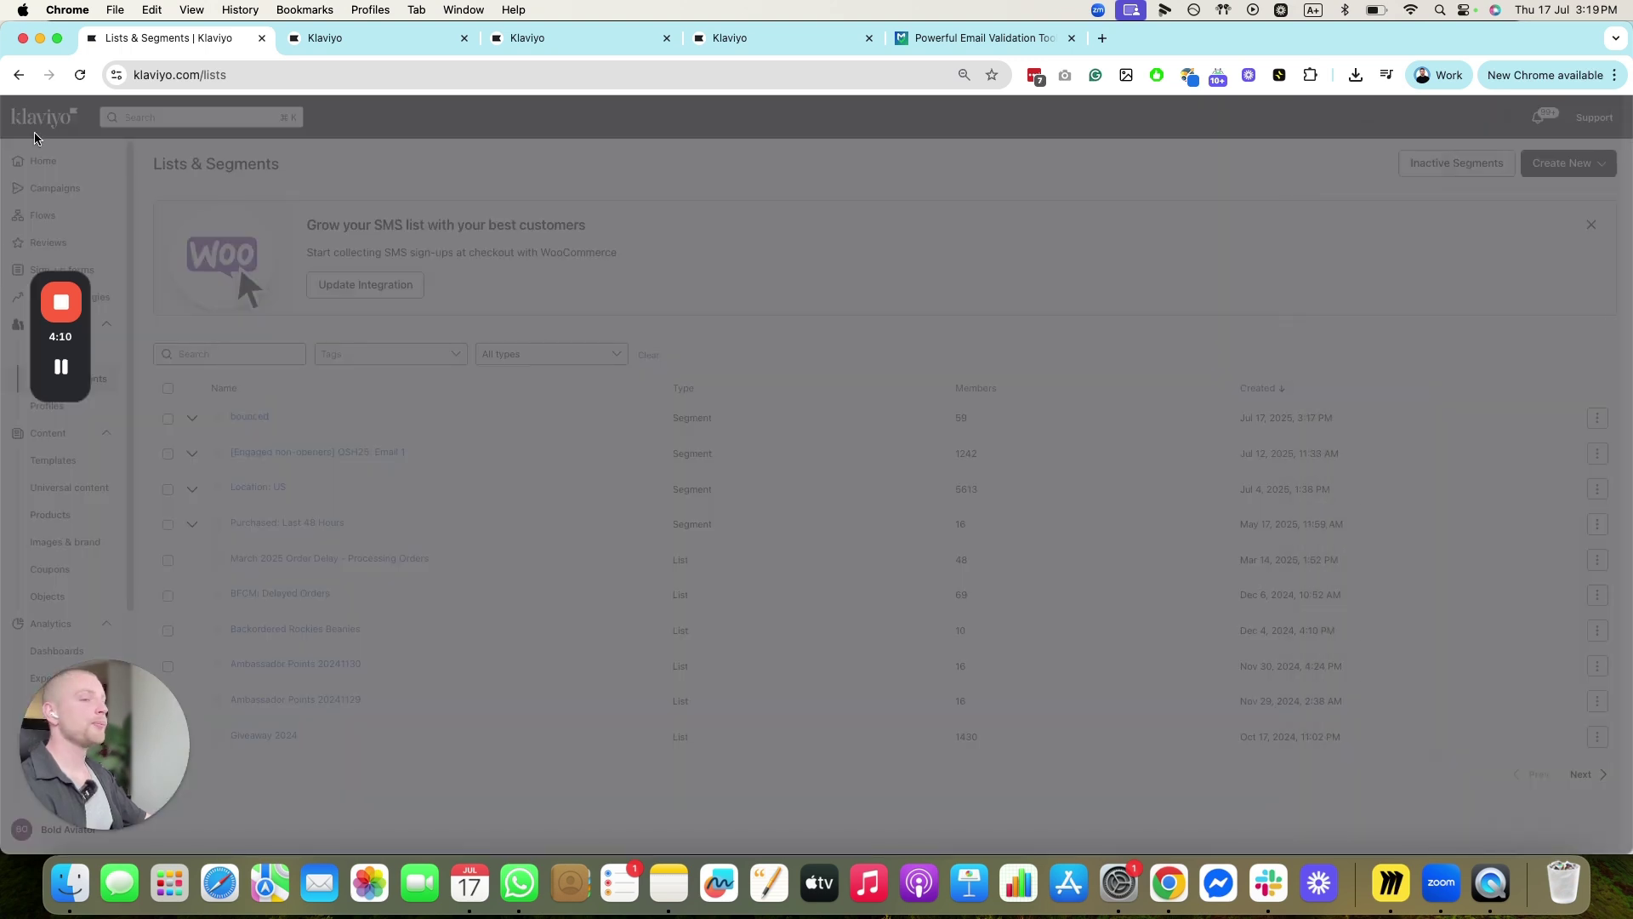
{"action": "left_click", "coordinate": [1570, 162]}
{"action": "left_click", "coordinate": [1579, 253]}
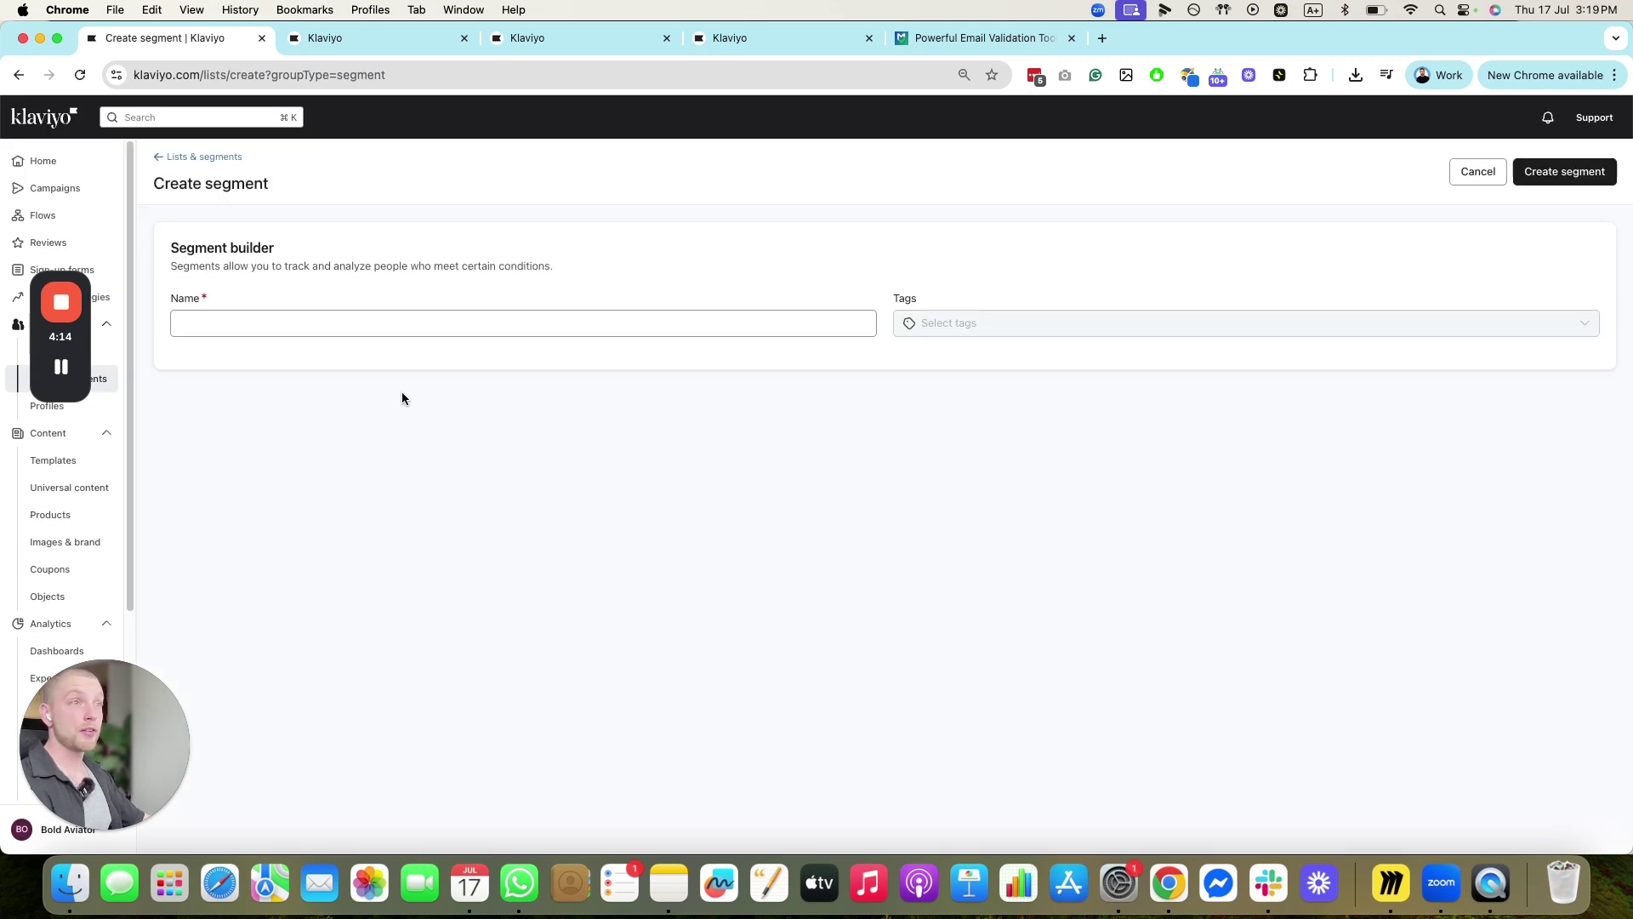
{"action": "left_click", "coordinate": [411, 325]}
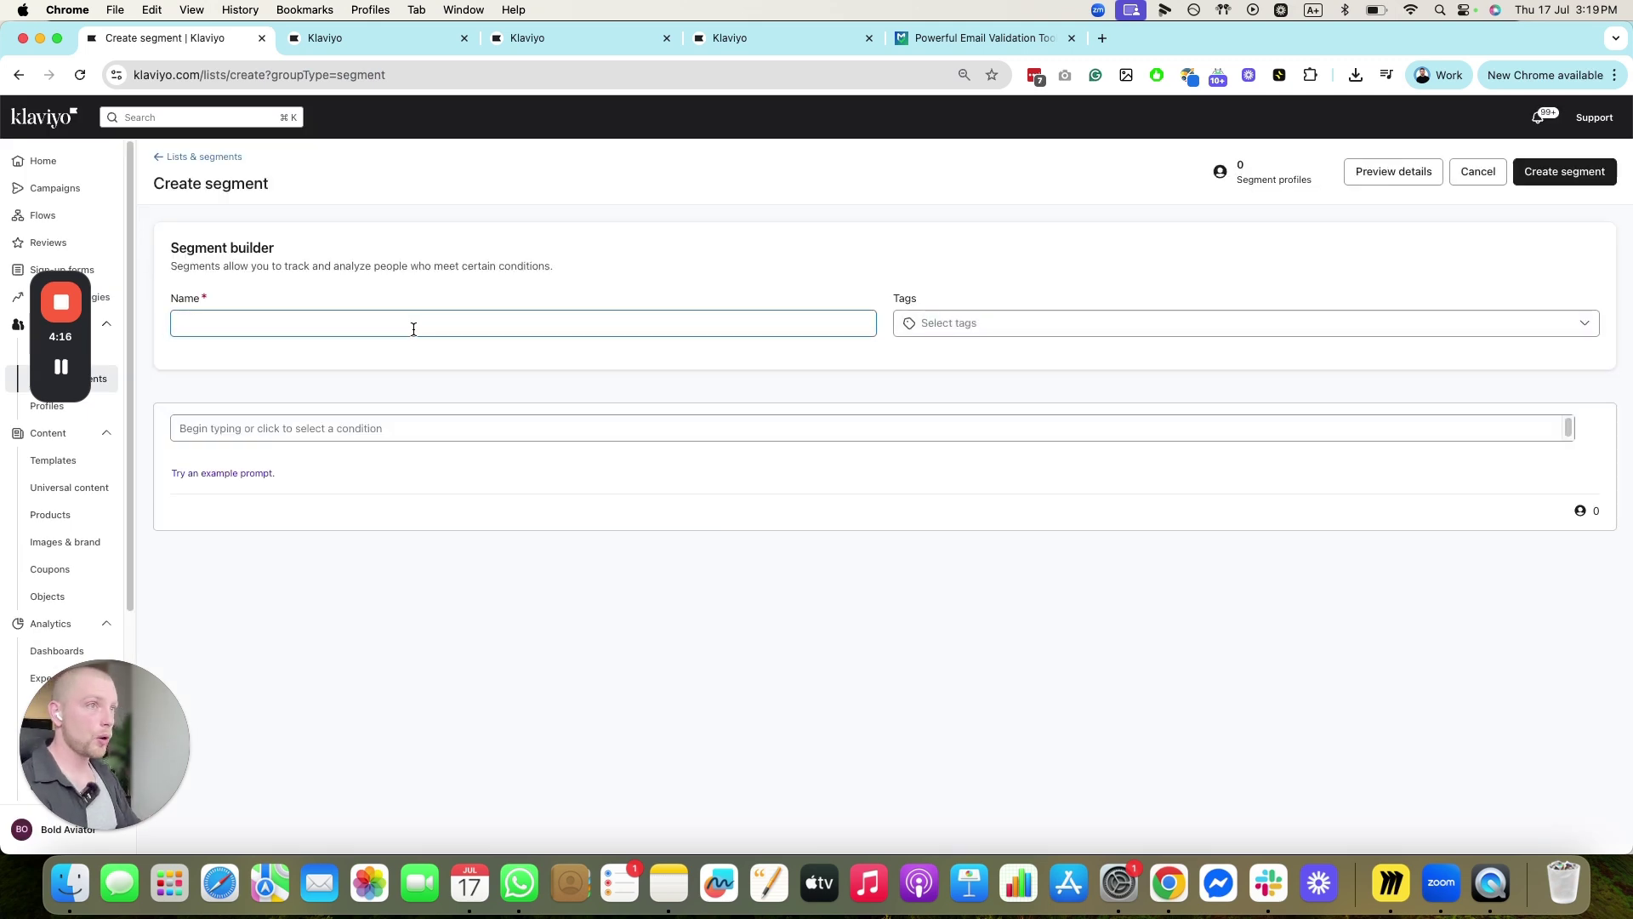
{"action": "left_click", "coordinate": [458, 321]}
{"action": "type", "text": "IB /"}
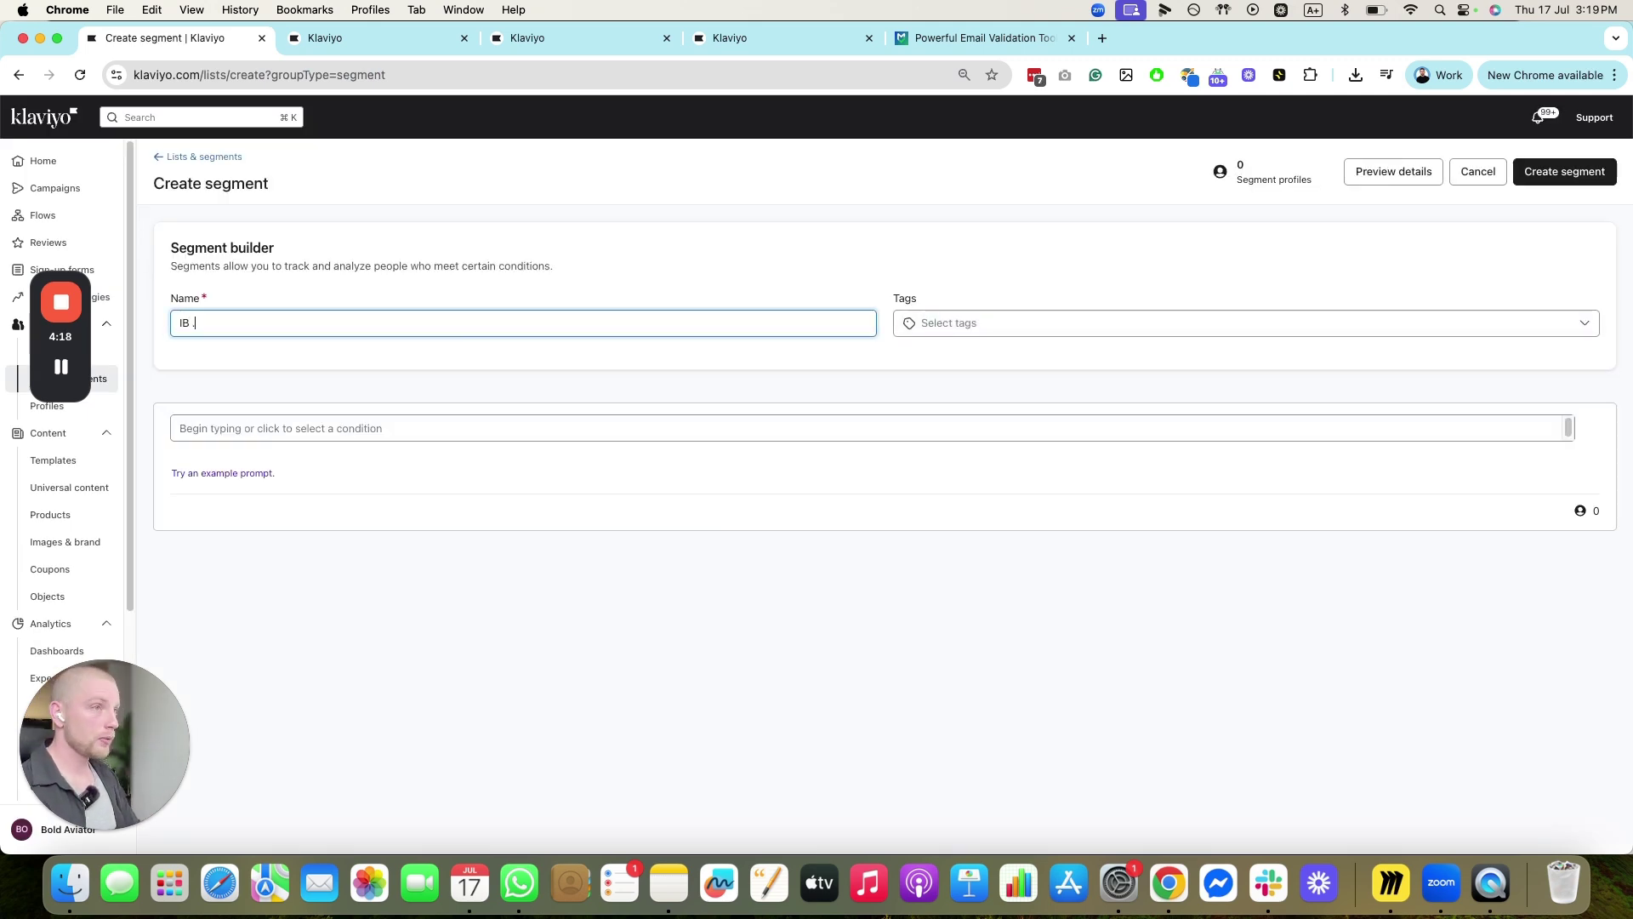
{"action": "type", "text": "/ Engaged 30 days"}
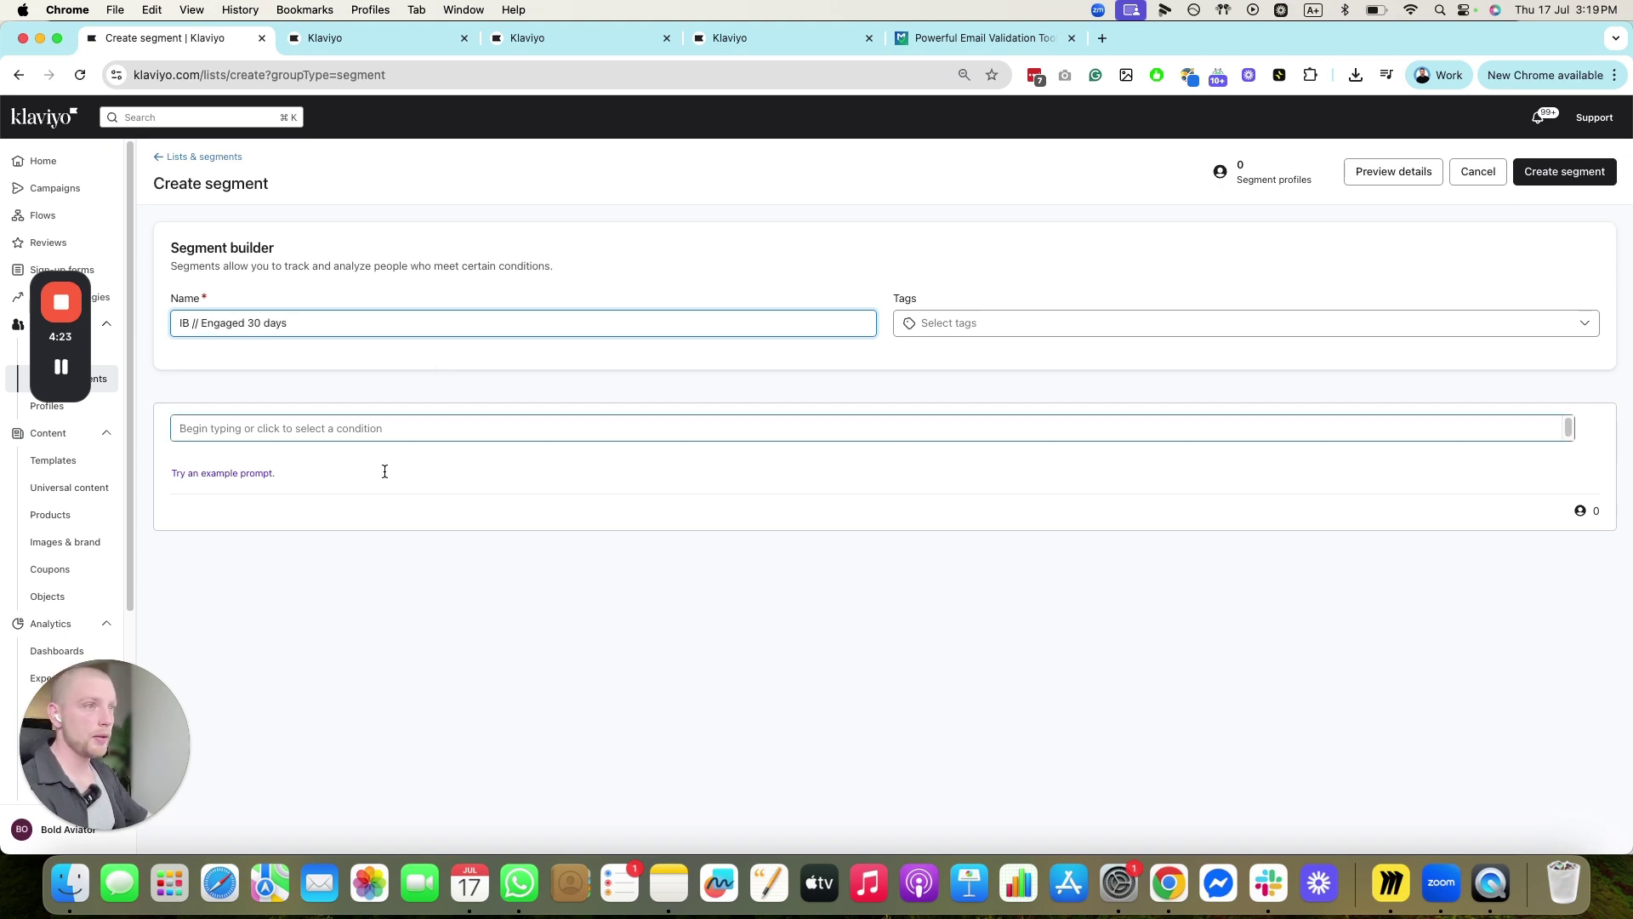
- Require email marketing consent and add a Subscribed to List condition
{"action": "left_click", "coordinate": [365, 434]}
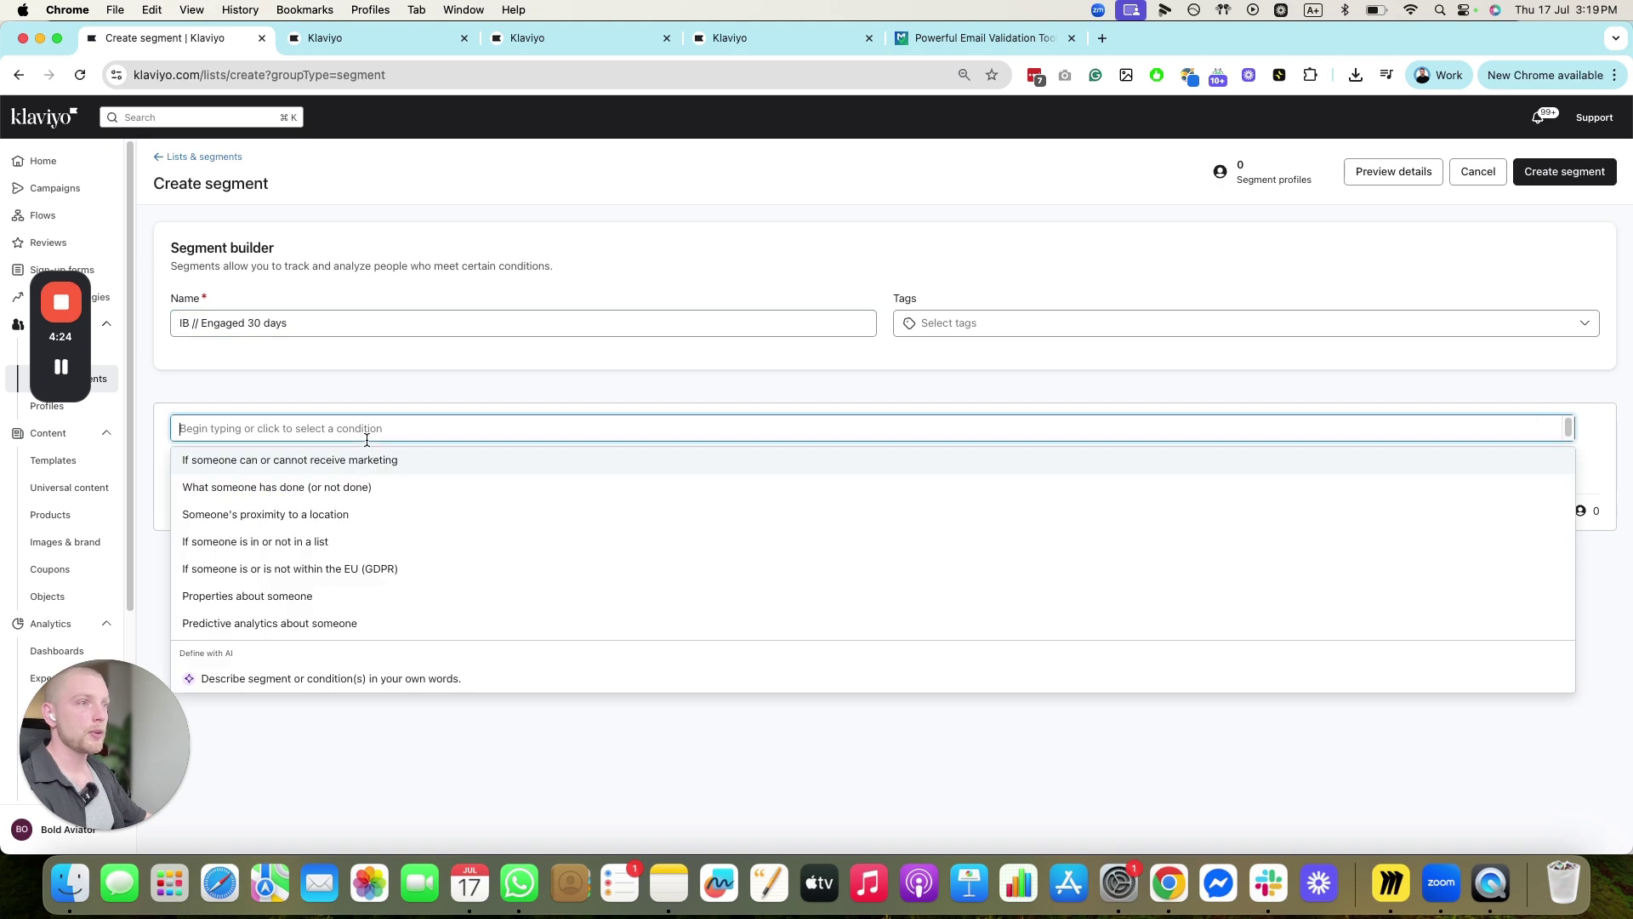
{"action": "left_click", "coordinate": [343, 461]}
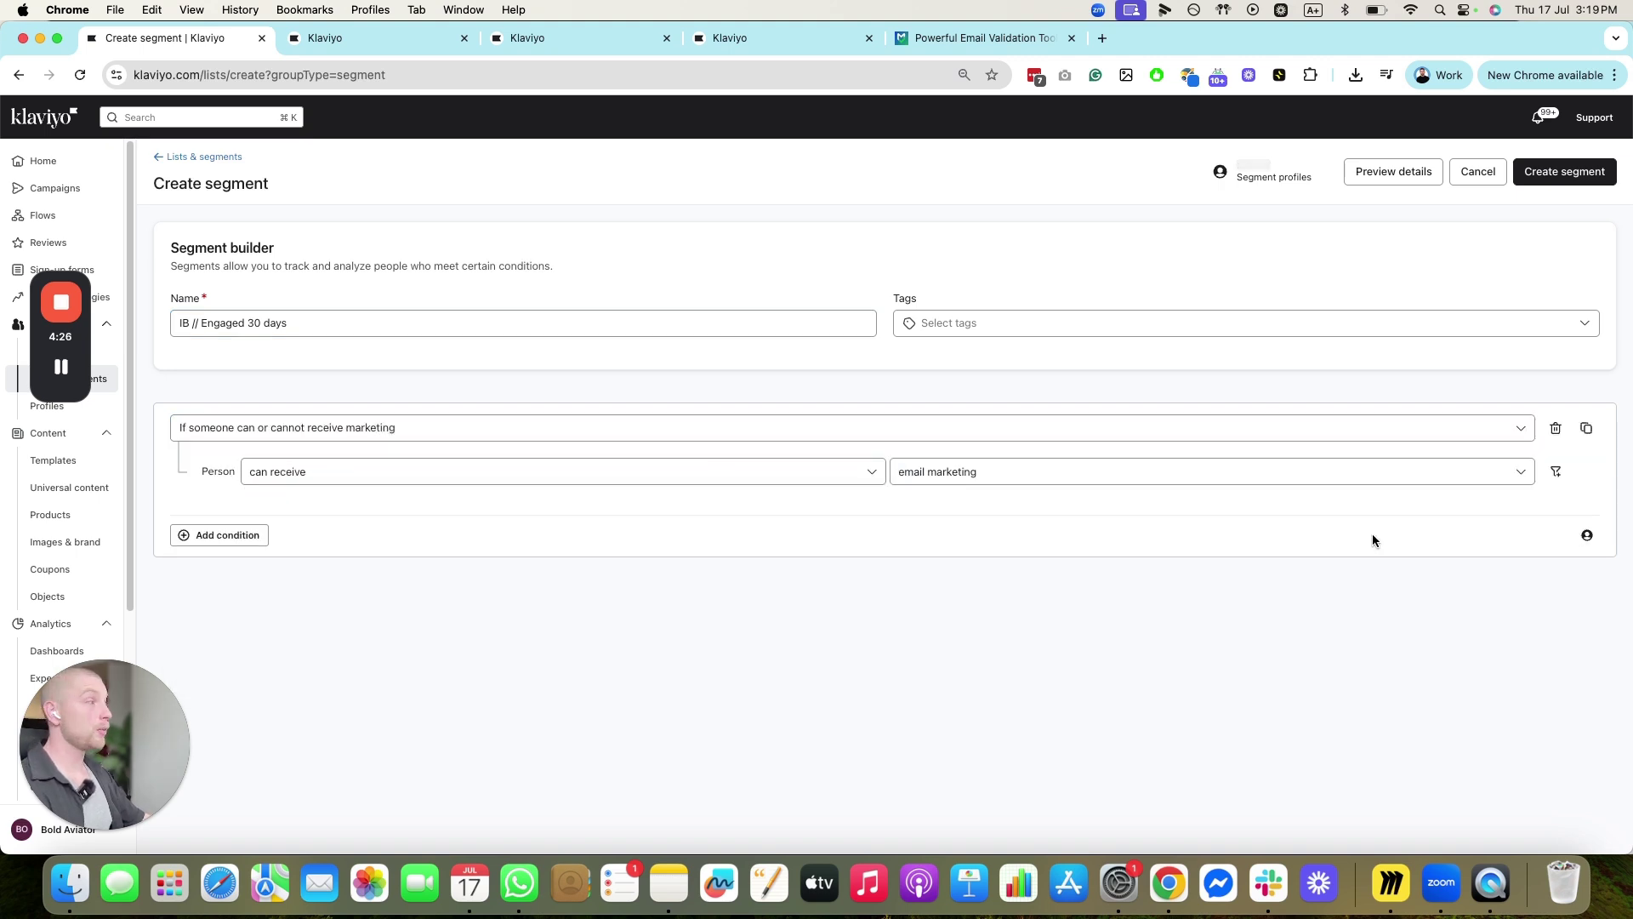
{"action": "left_click", "coordinate": [242, 536]}
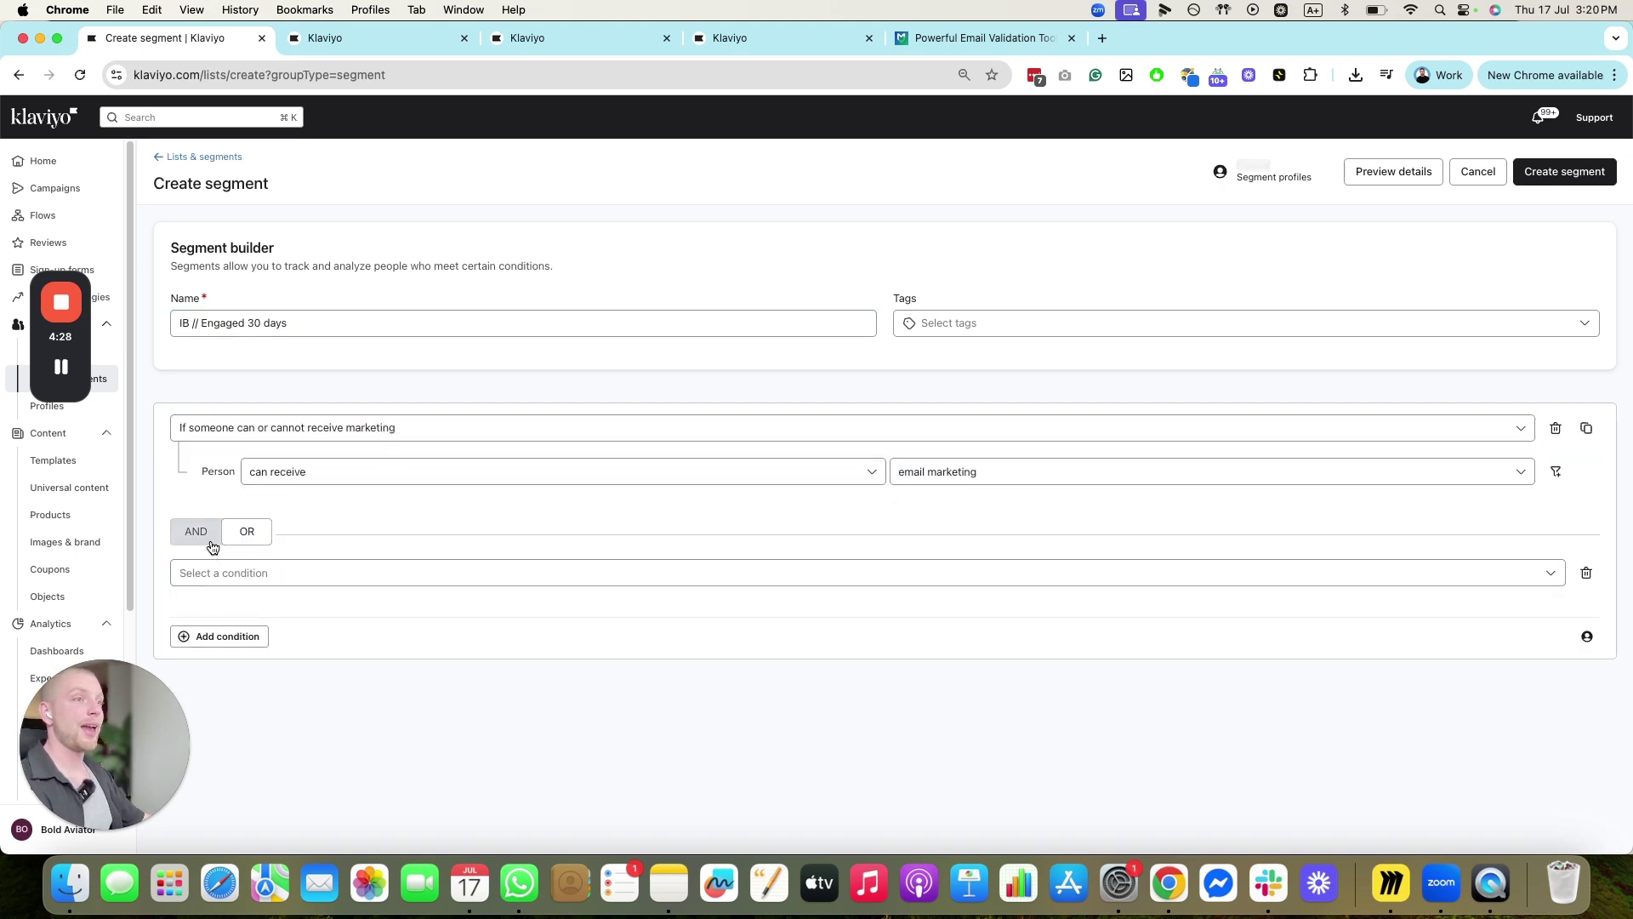
{"action": "left_click", "coordinate": [242, 622]}
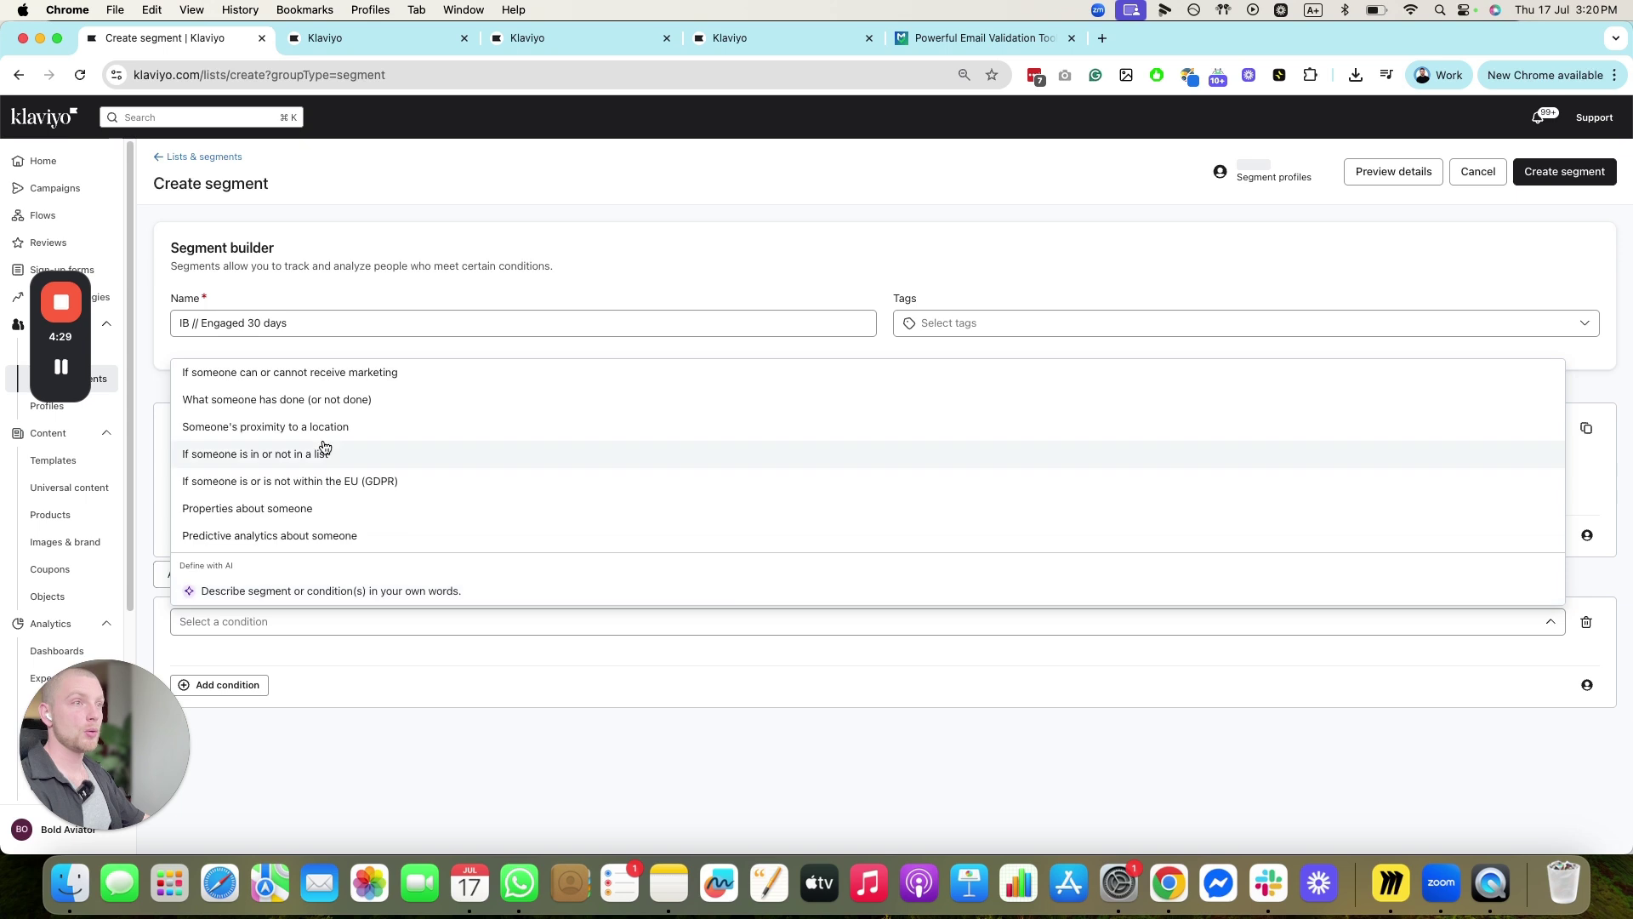
{"action": "left_click", "coordinate": [331, 400]}
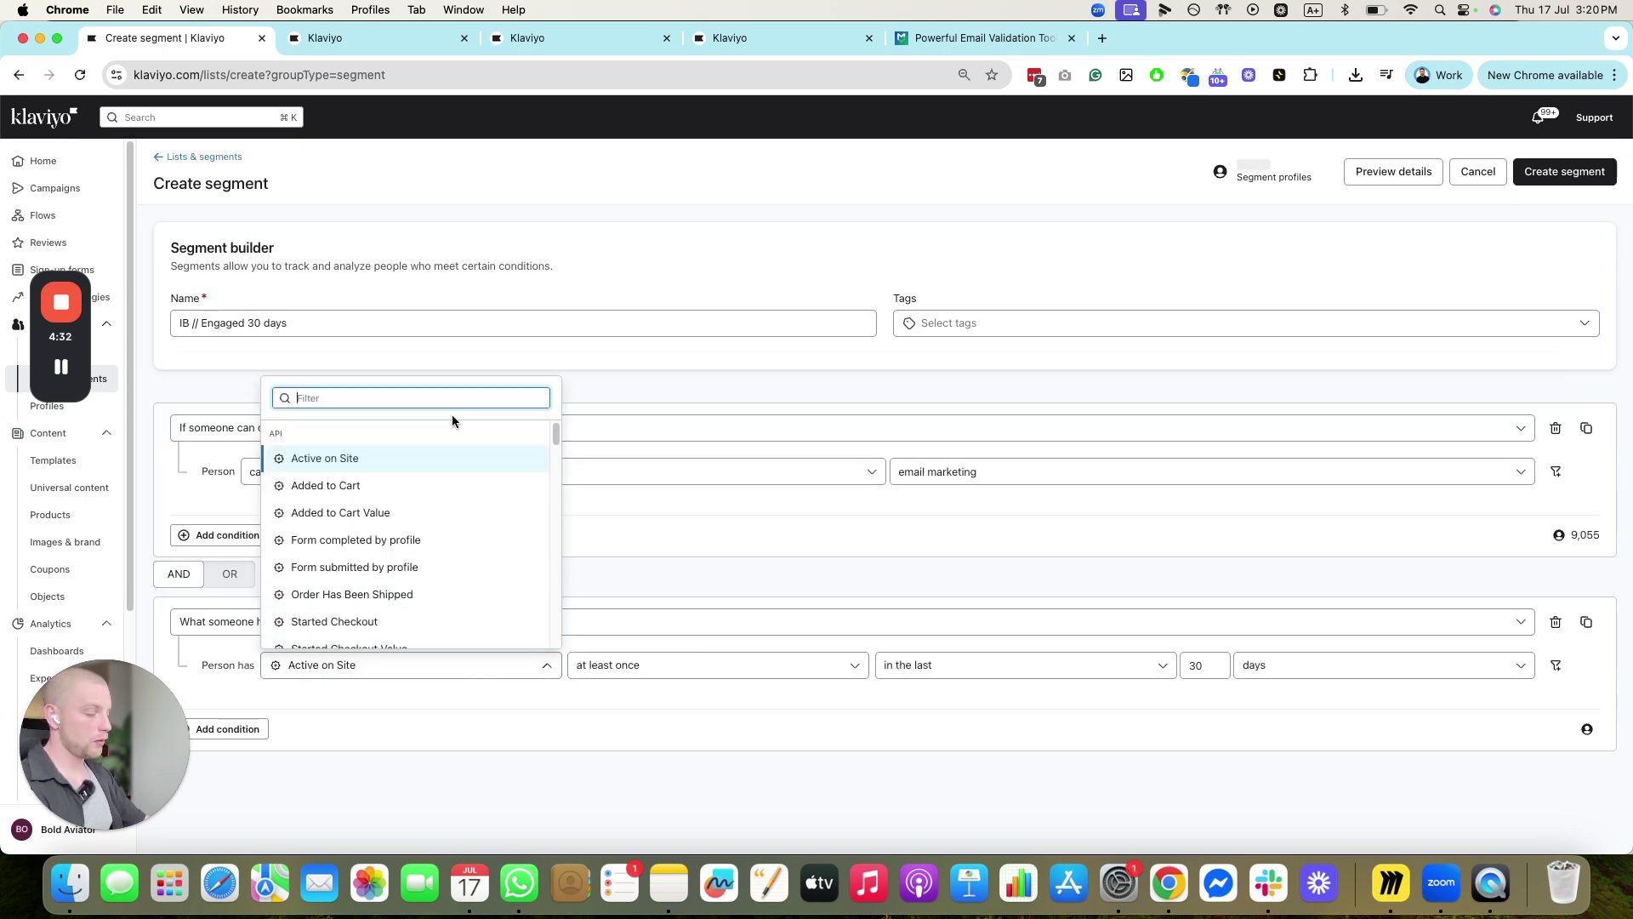
{"action": "type", "text": "subscr"}
{"action": "left_click", "coordinate": [426, 512]}
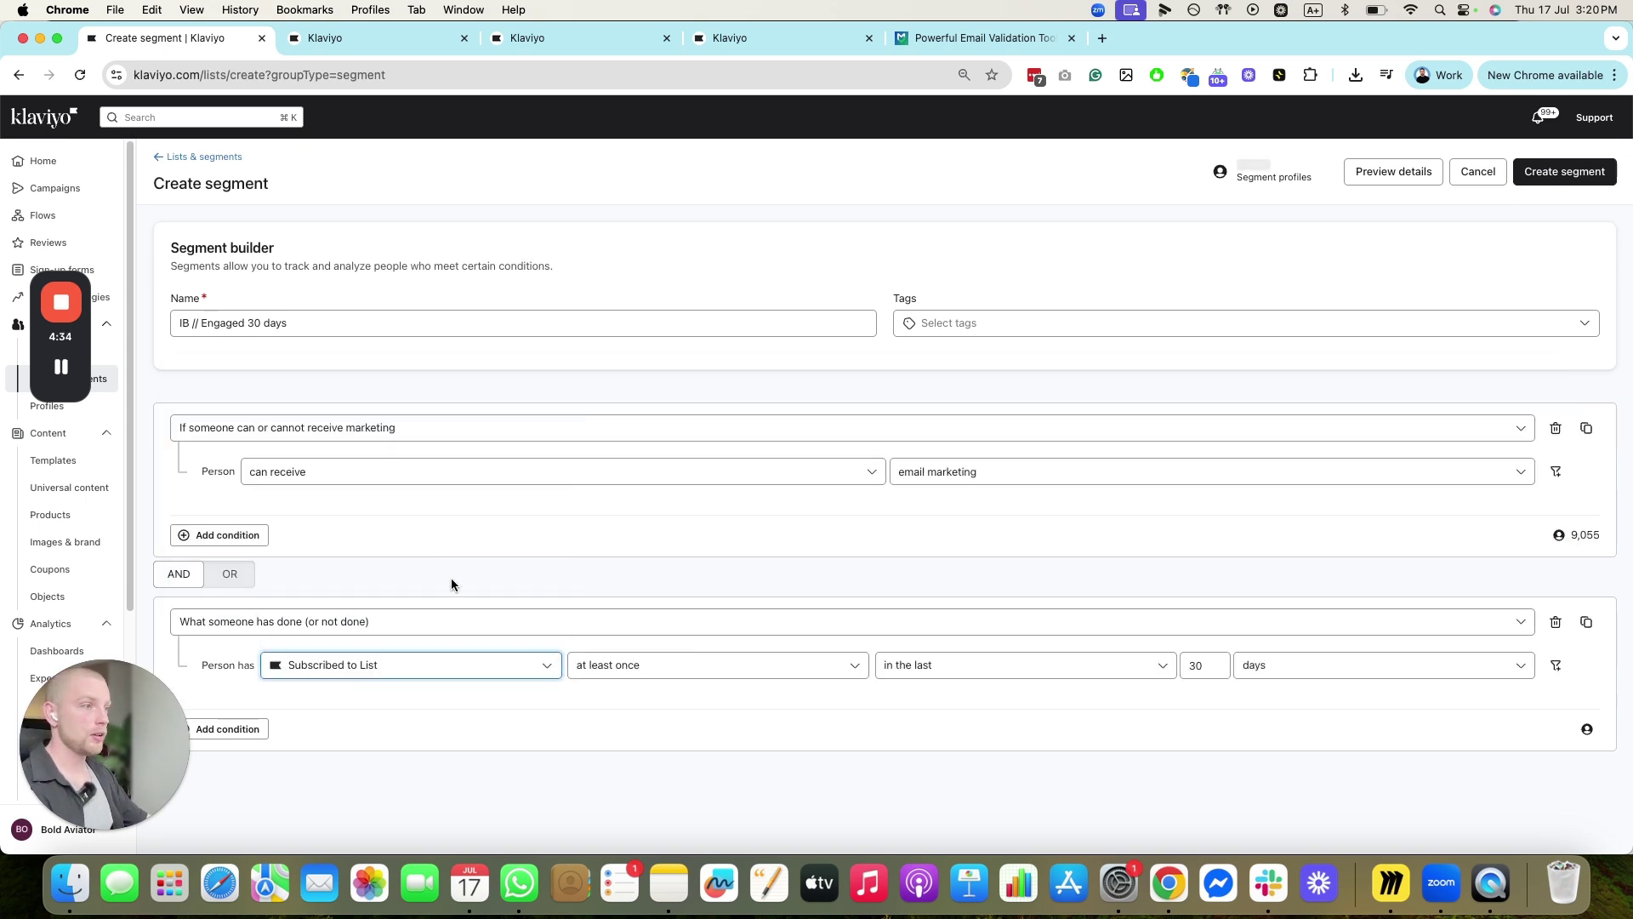
- Add a third condition for Opened Email in the last 30 days
{"action": "left_click", "coordinate": [225, 729]}
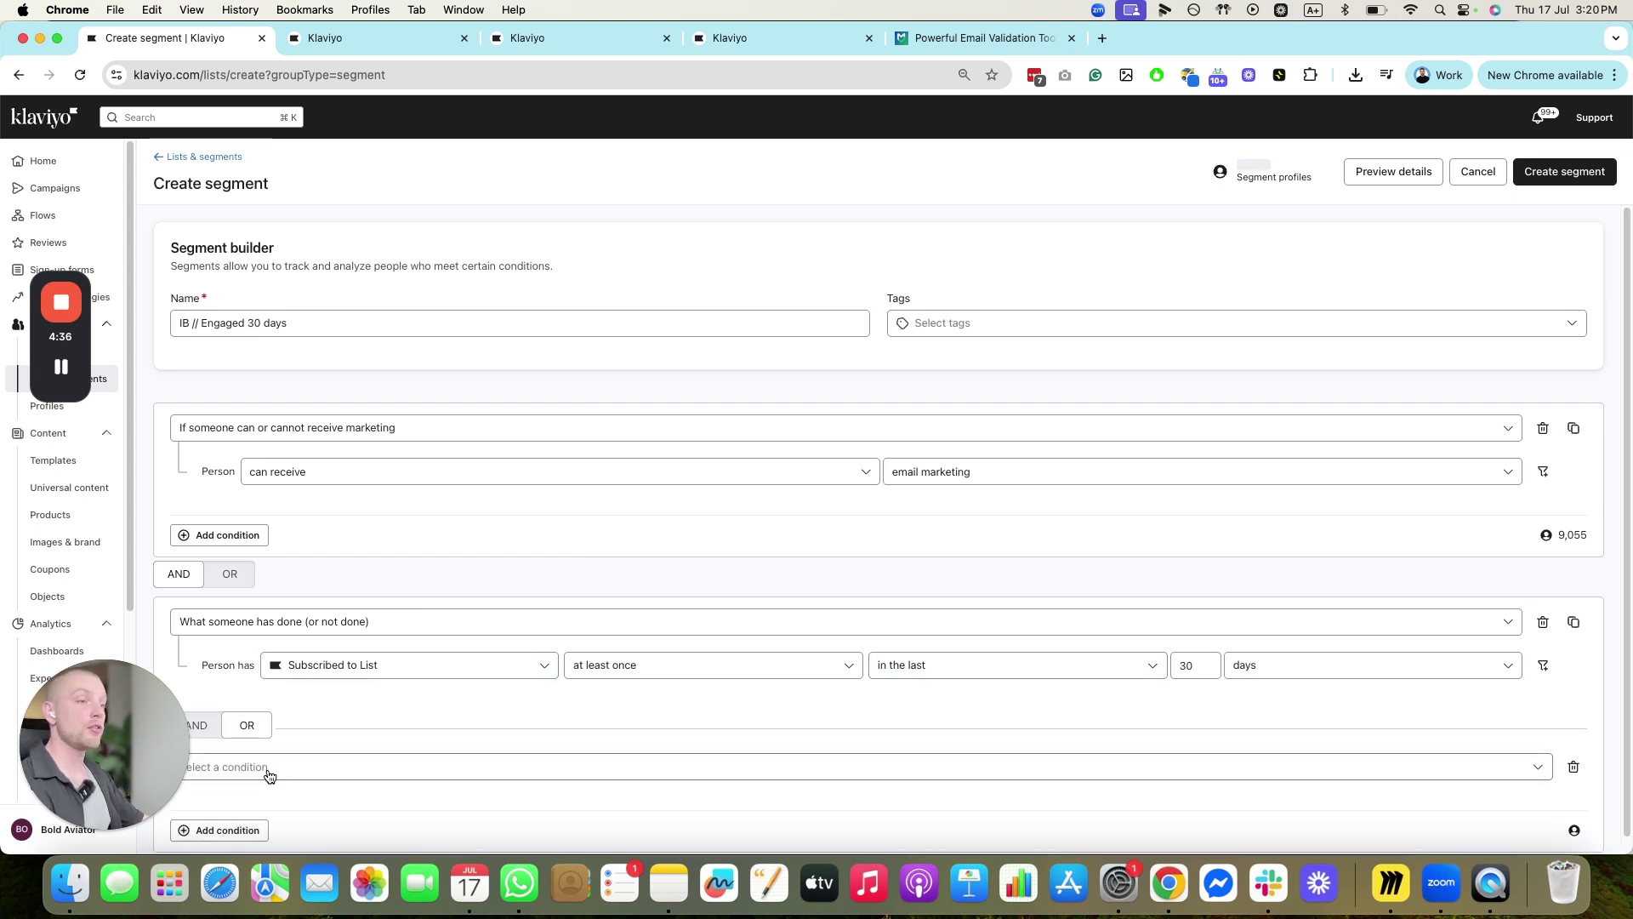
{"action": "left_click", "coordinate": [272, 770]}
{"action": "left_click", "coordinate": [255, 544]}
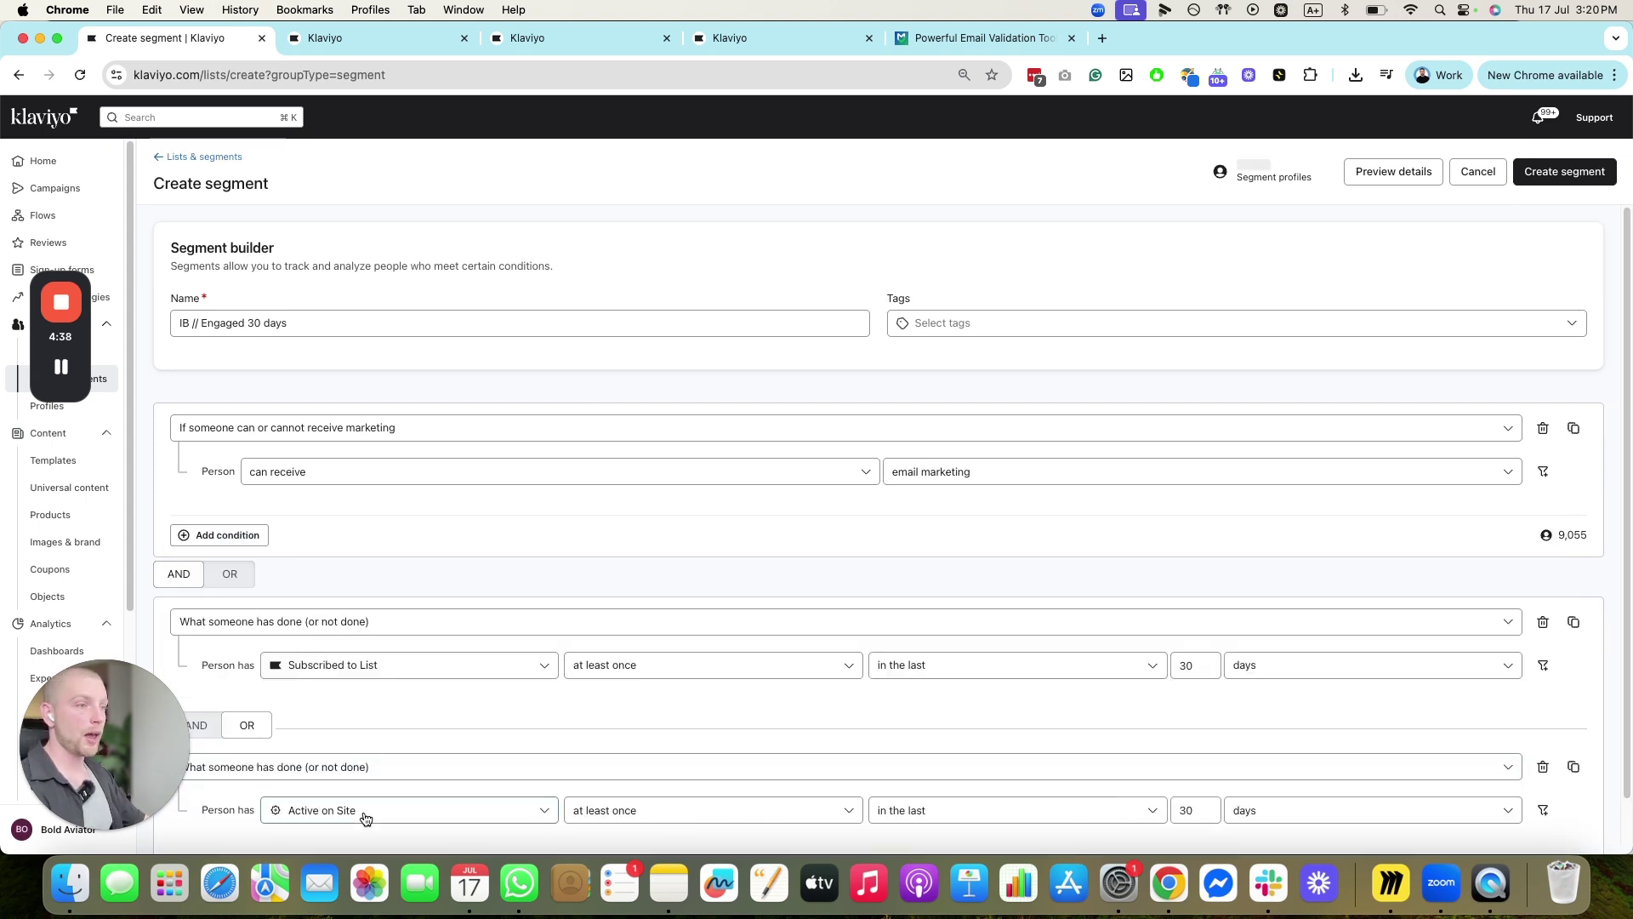
{"action": "left_click", "coordinate": [366, 815]}
{"action": "type", "text": "opene"}
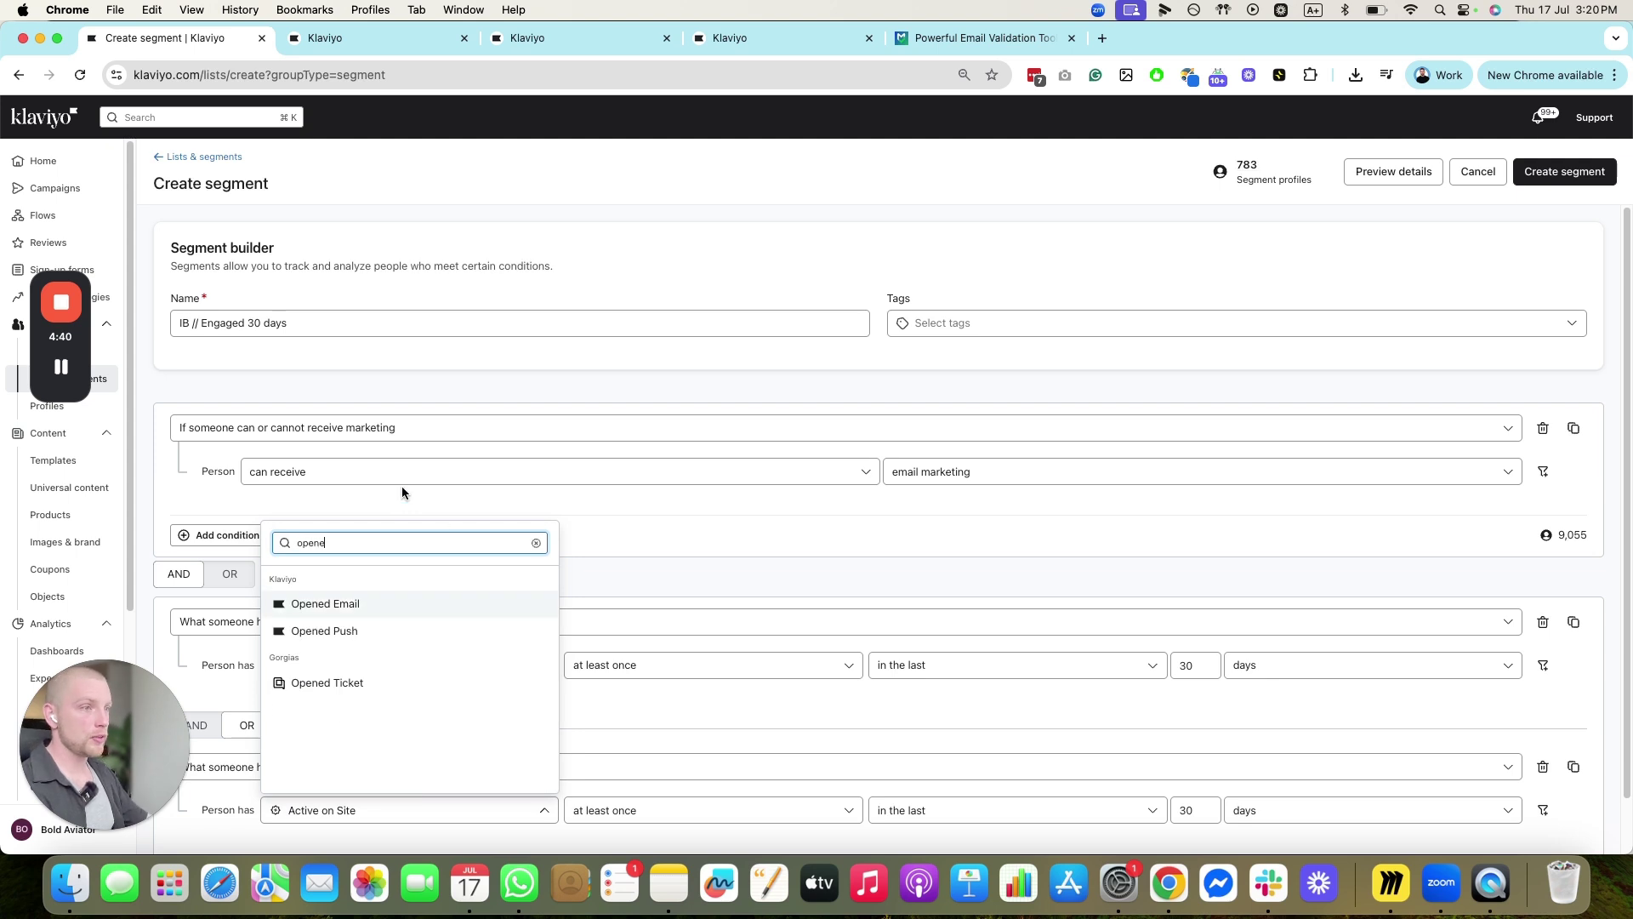
{"action": "left_click", "coordinate": [412, 612]}
{"action": "scroll", "coordinate": [412, 612], "scroll_direction": "down", "scroll_amount": 1}
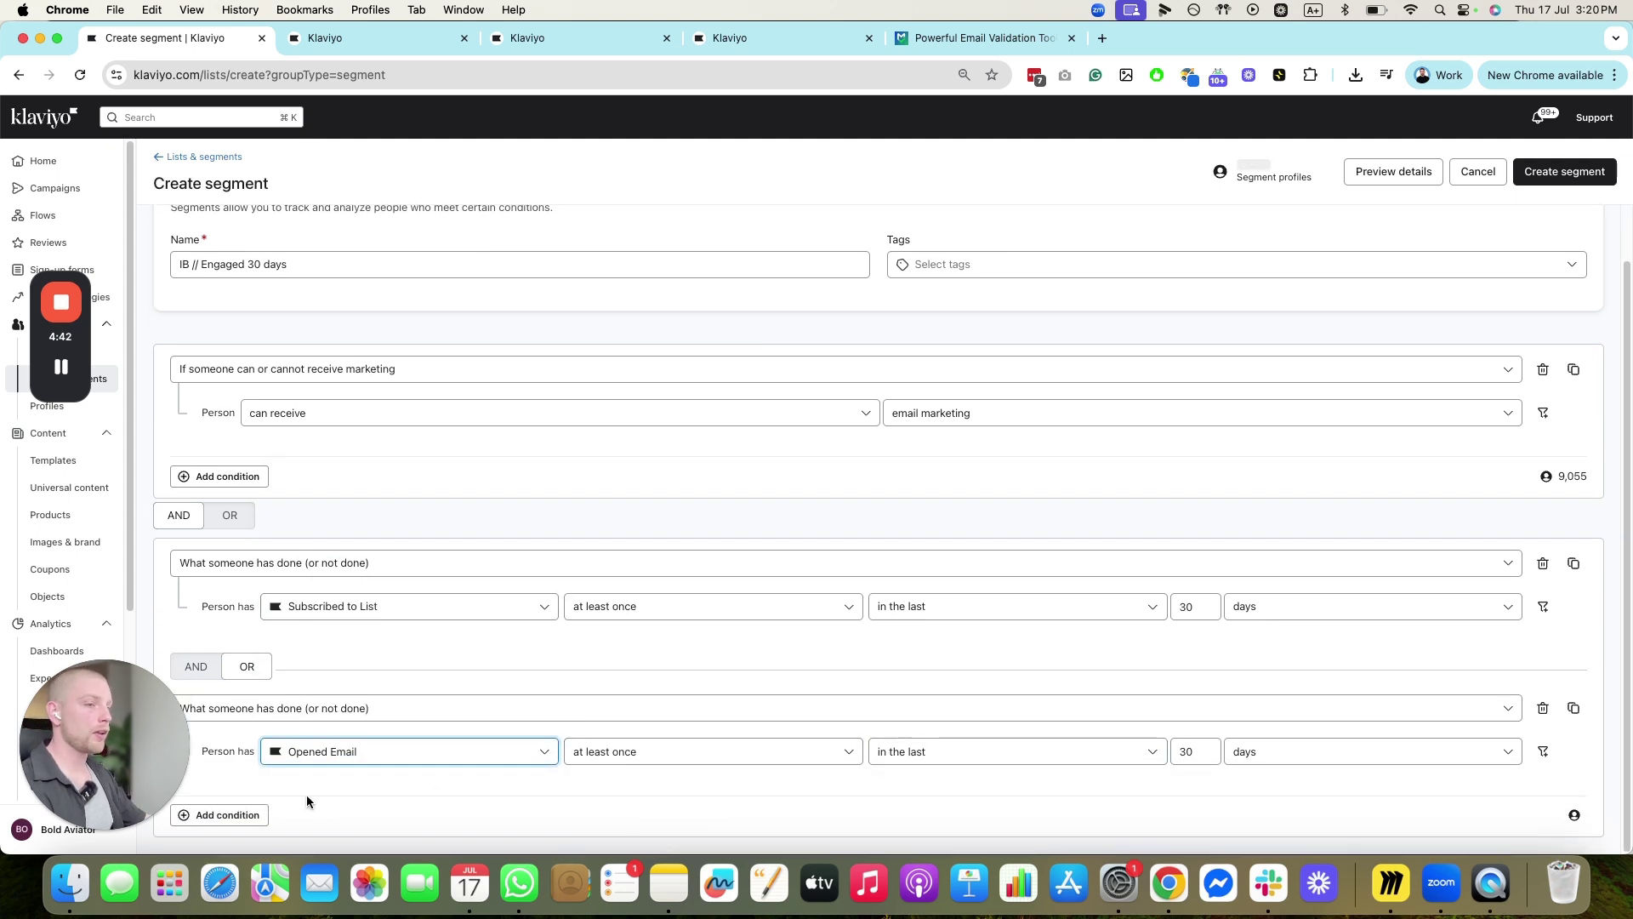
- Add a fourth condition for Clicked Email in the last 30 days
{"action": "left_click", "coordinate": [240, 817]}
{"action": "scroll", "coordinate": [241, 821], "scroll_direction": "down", "scroll_amount": 1}
{"action": "left_click", "coordinate": [255, 753]}
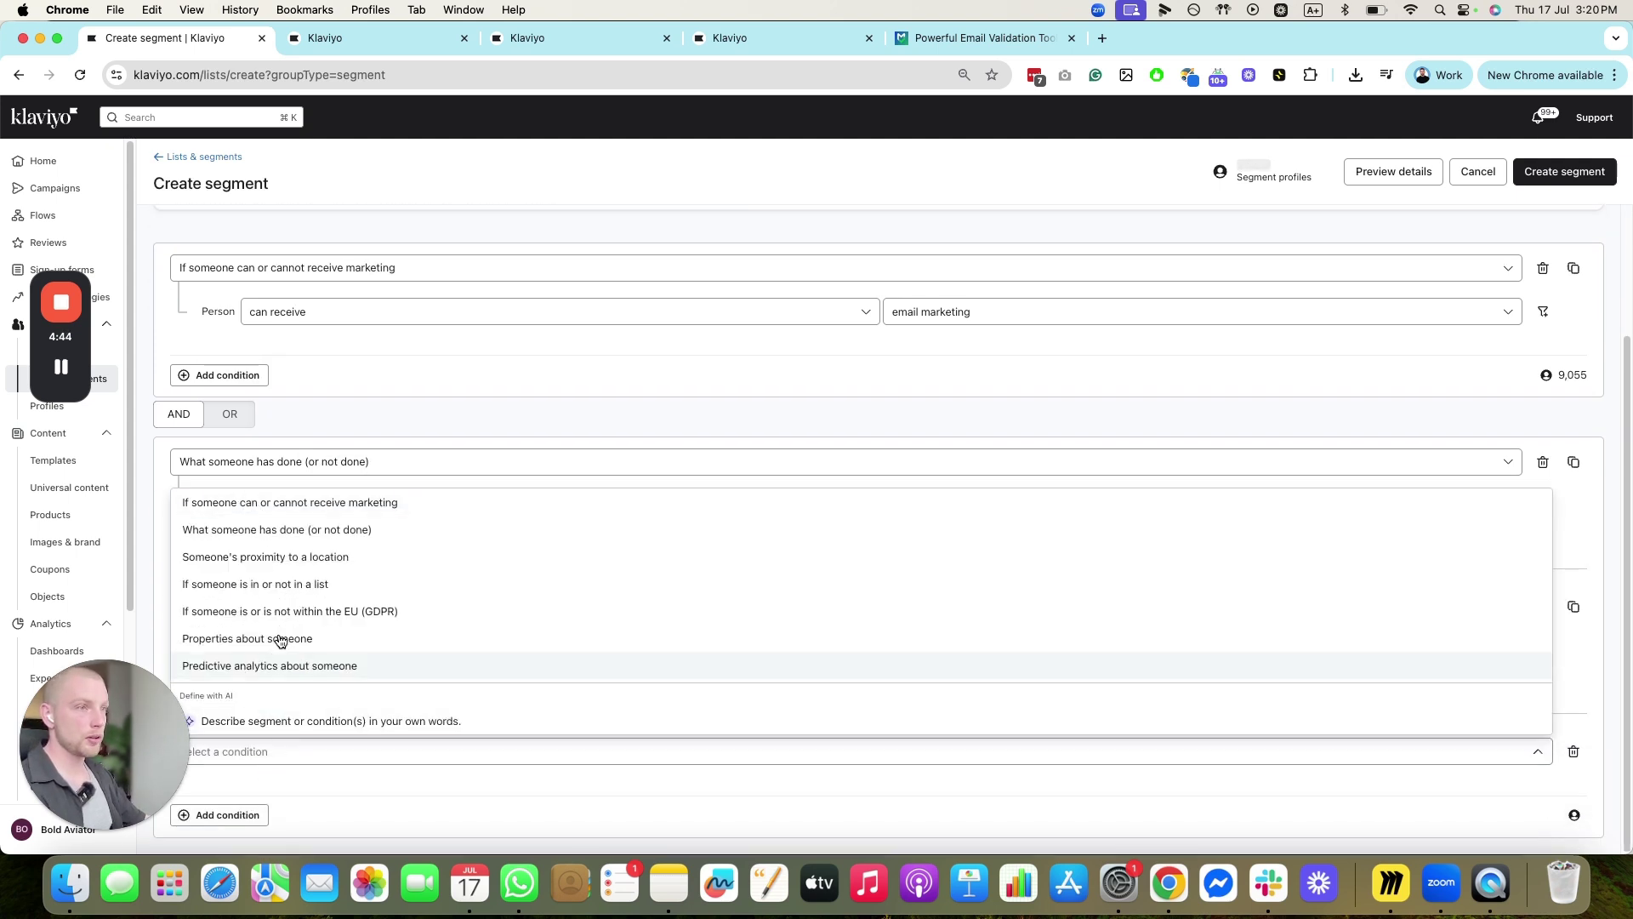
{"action": "left_click", "coordinate": [316, 529]}
{"action": "left_click", "coordinate": [357, 794]}
{"action": "type", "text": "click"}
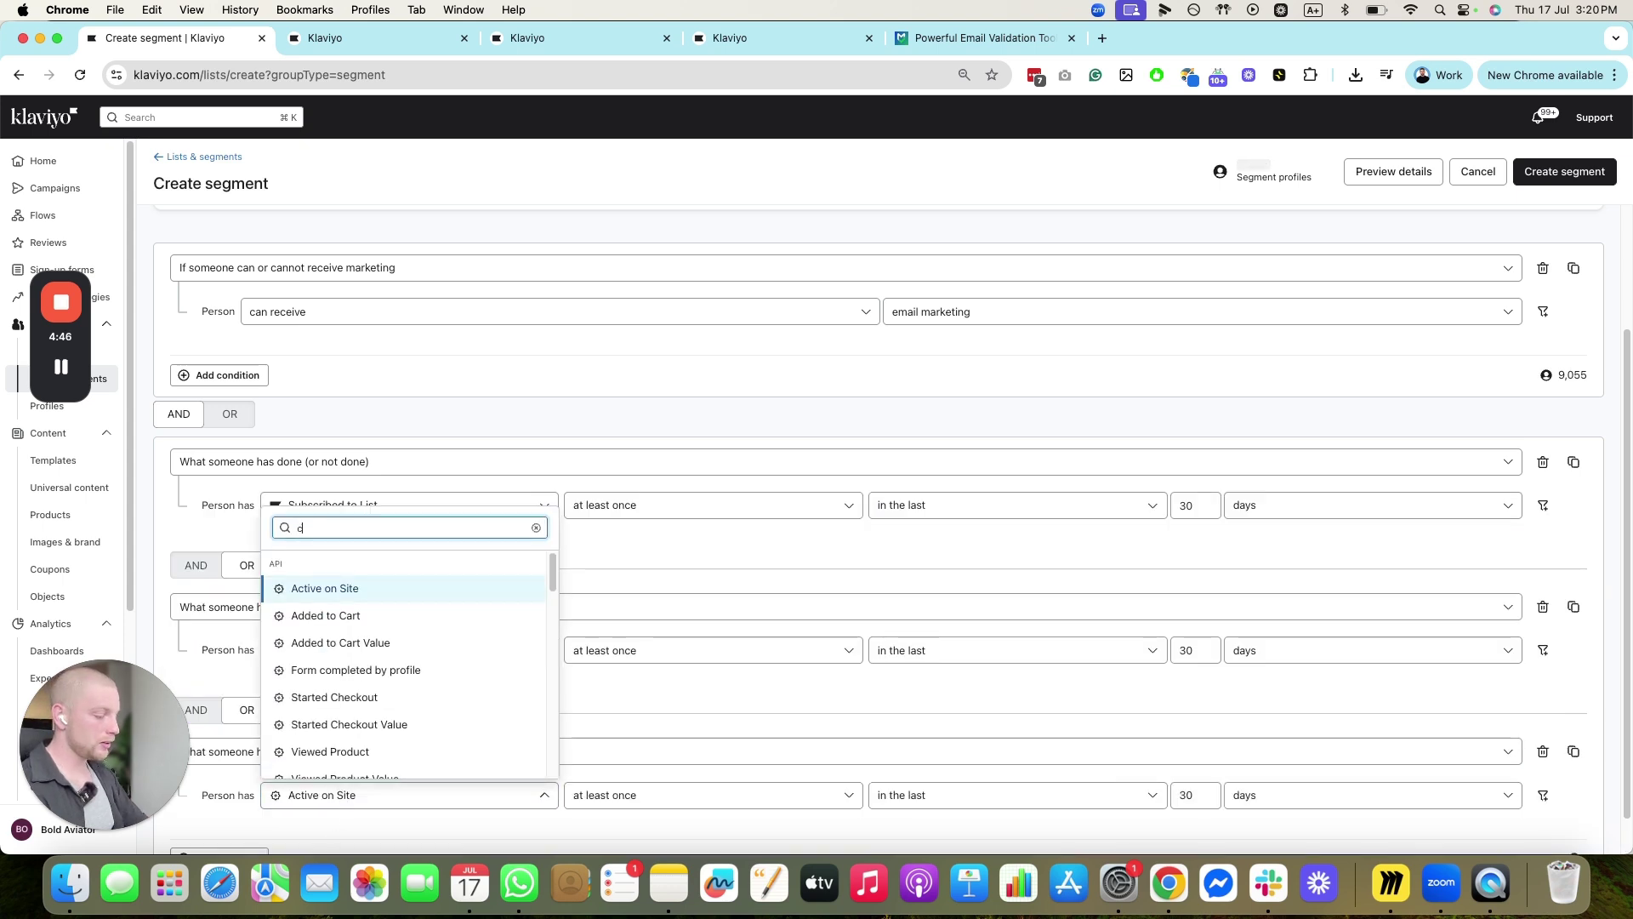
{"action": "left_click", "coordinate": [397, 593]}
{"action": "scroll", "coordinate": [660, 743], "scroll_direction": "down", "scroll_amount": 1}
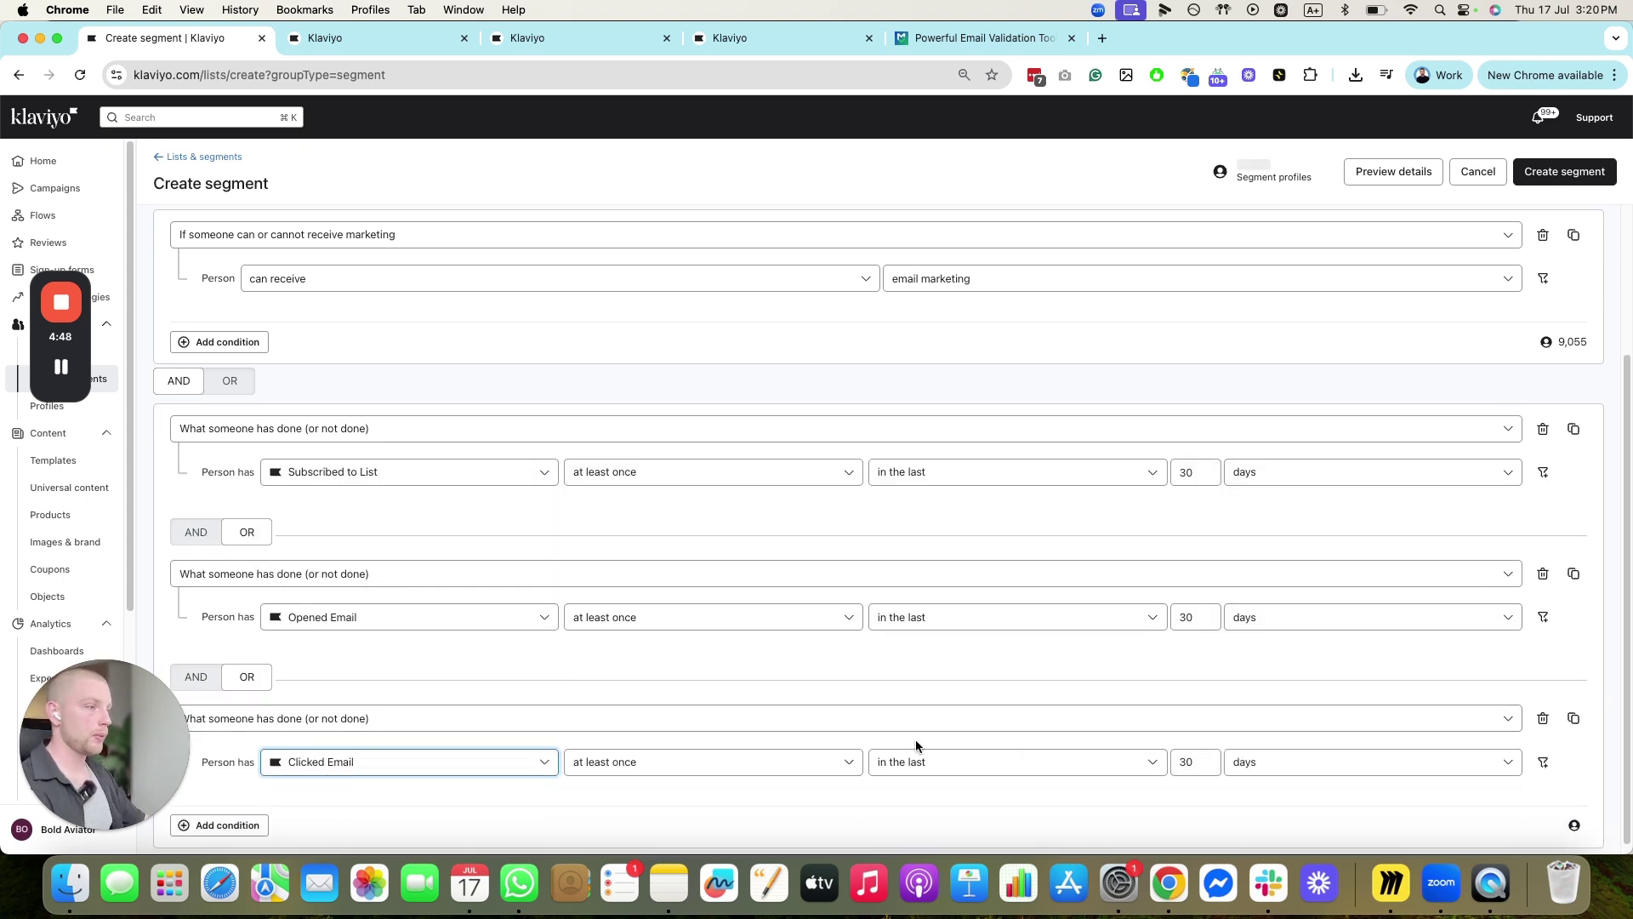
- Add a fifth condition for Placed Order, reaching 5,247 profiles
{"action": "left_click", "coordinate": [253, 818]}
{"action": "left_click", "coordinate": [279, 753]}
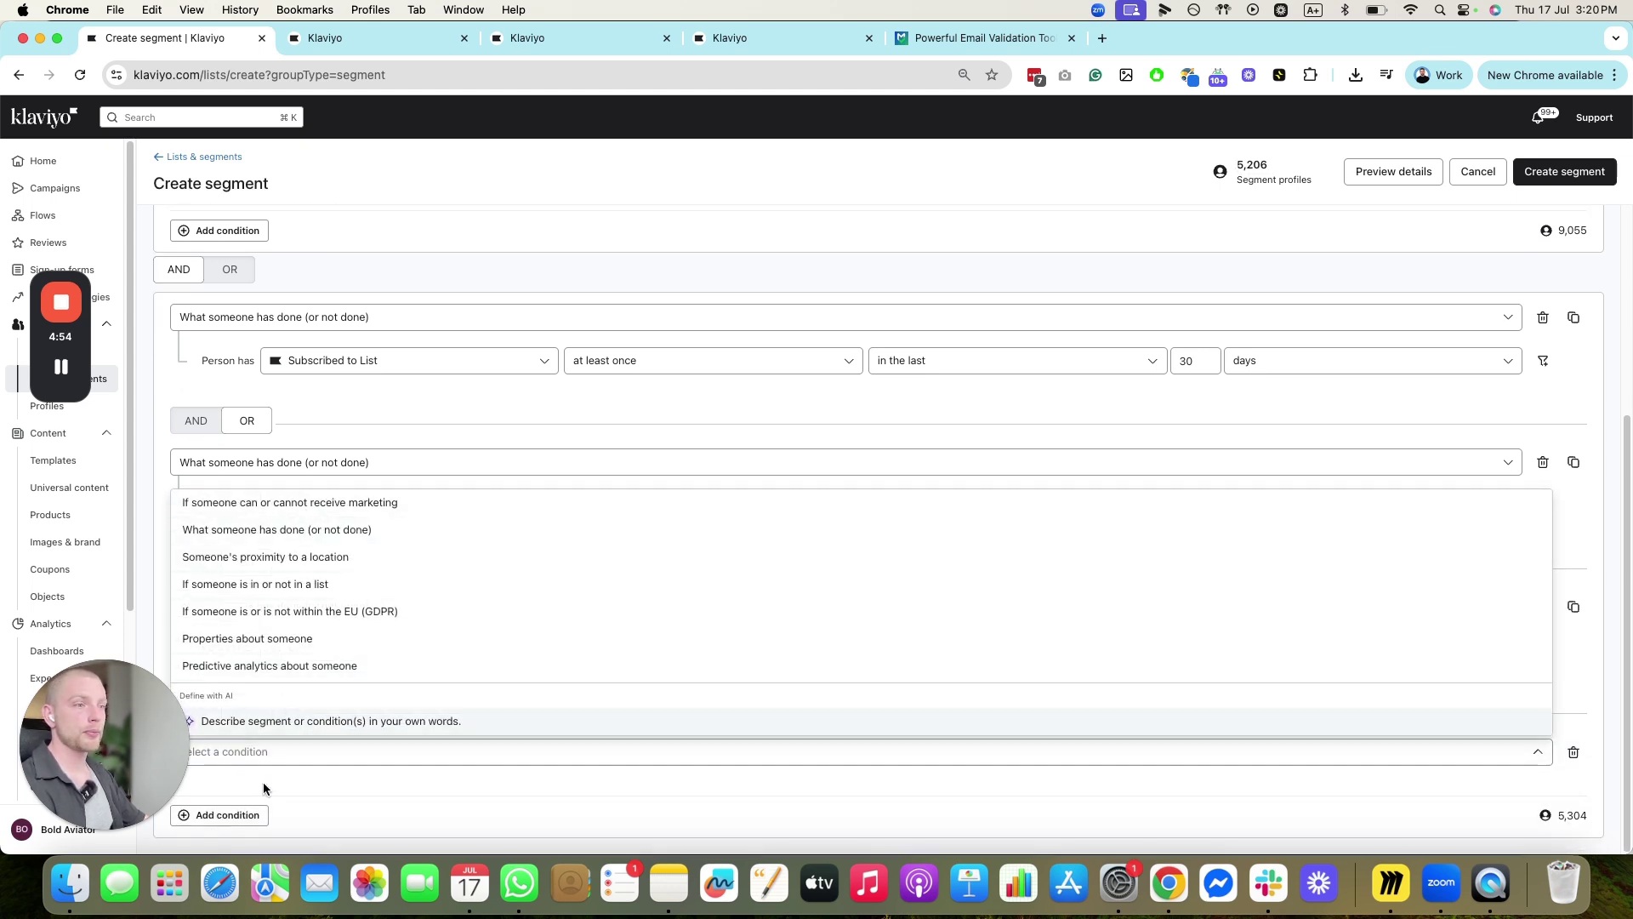
{"action": "left_click", "coordinate": [352, 530]}
{"action": "left_click", "coordinate": [315, 798]}
{"action": "type", "text": "placed"}
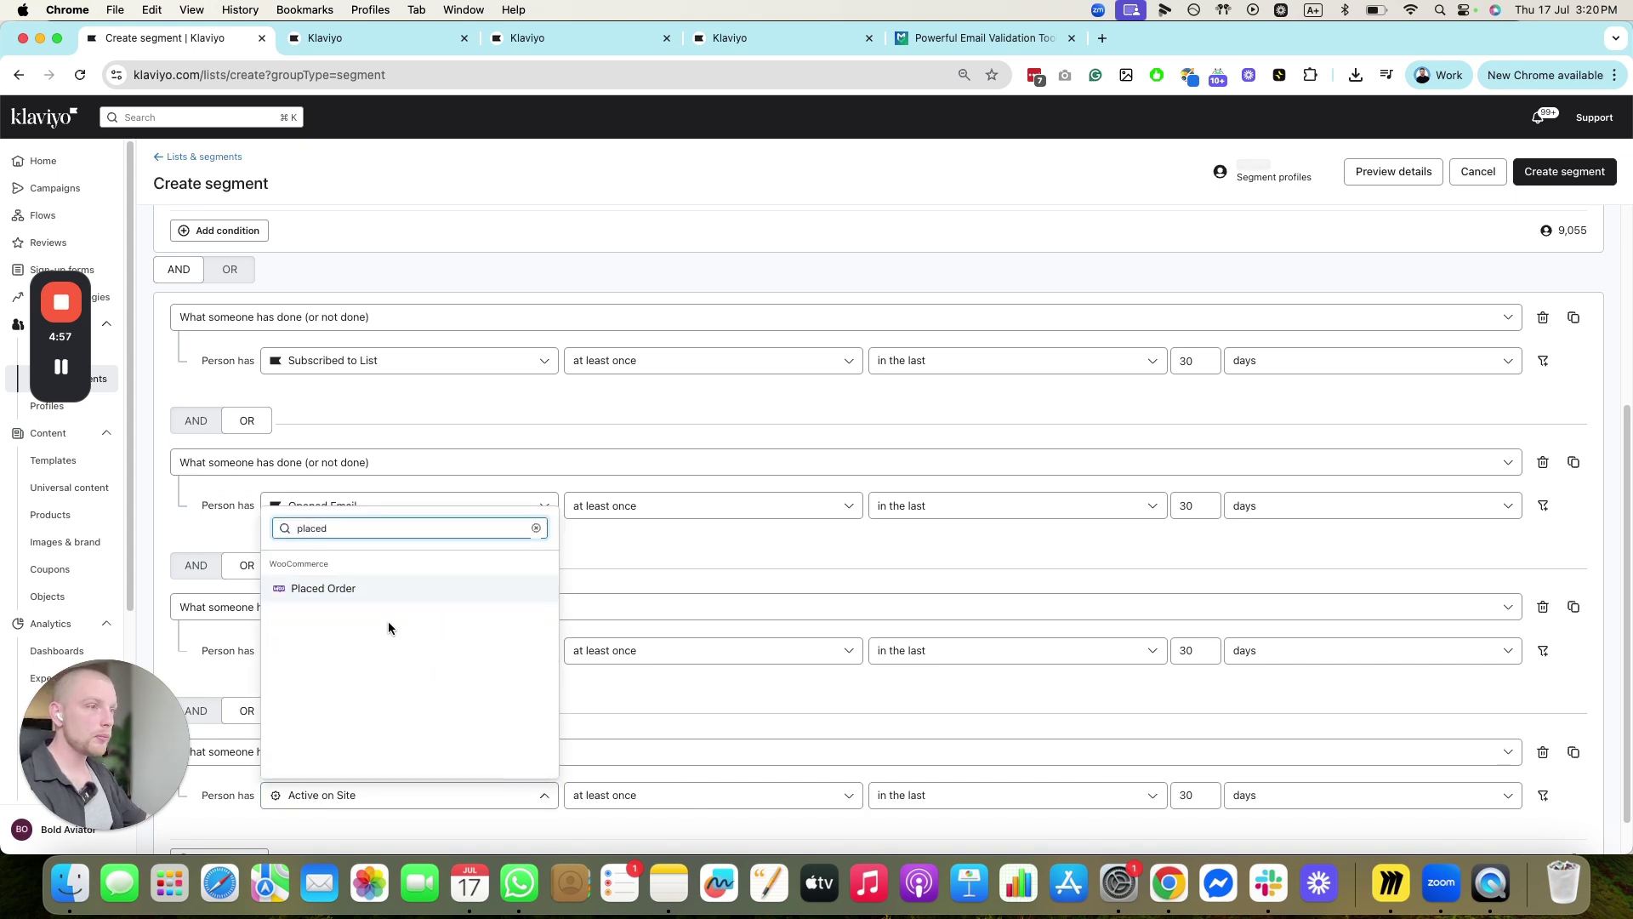
{"action": "key", "text": "Return"}
{"action": "scroll", "coordinate": [783, 783], "scroll_direction": "down", "scroll_amount": 1}
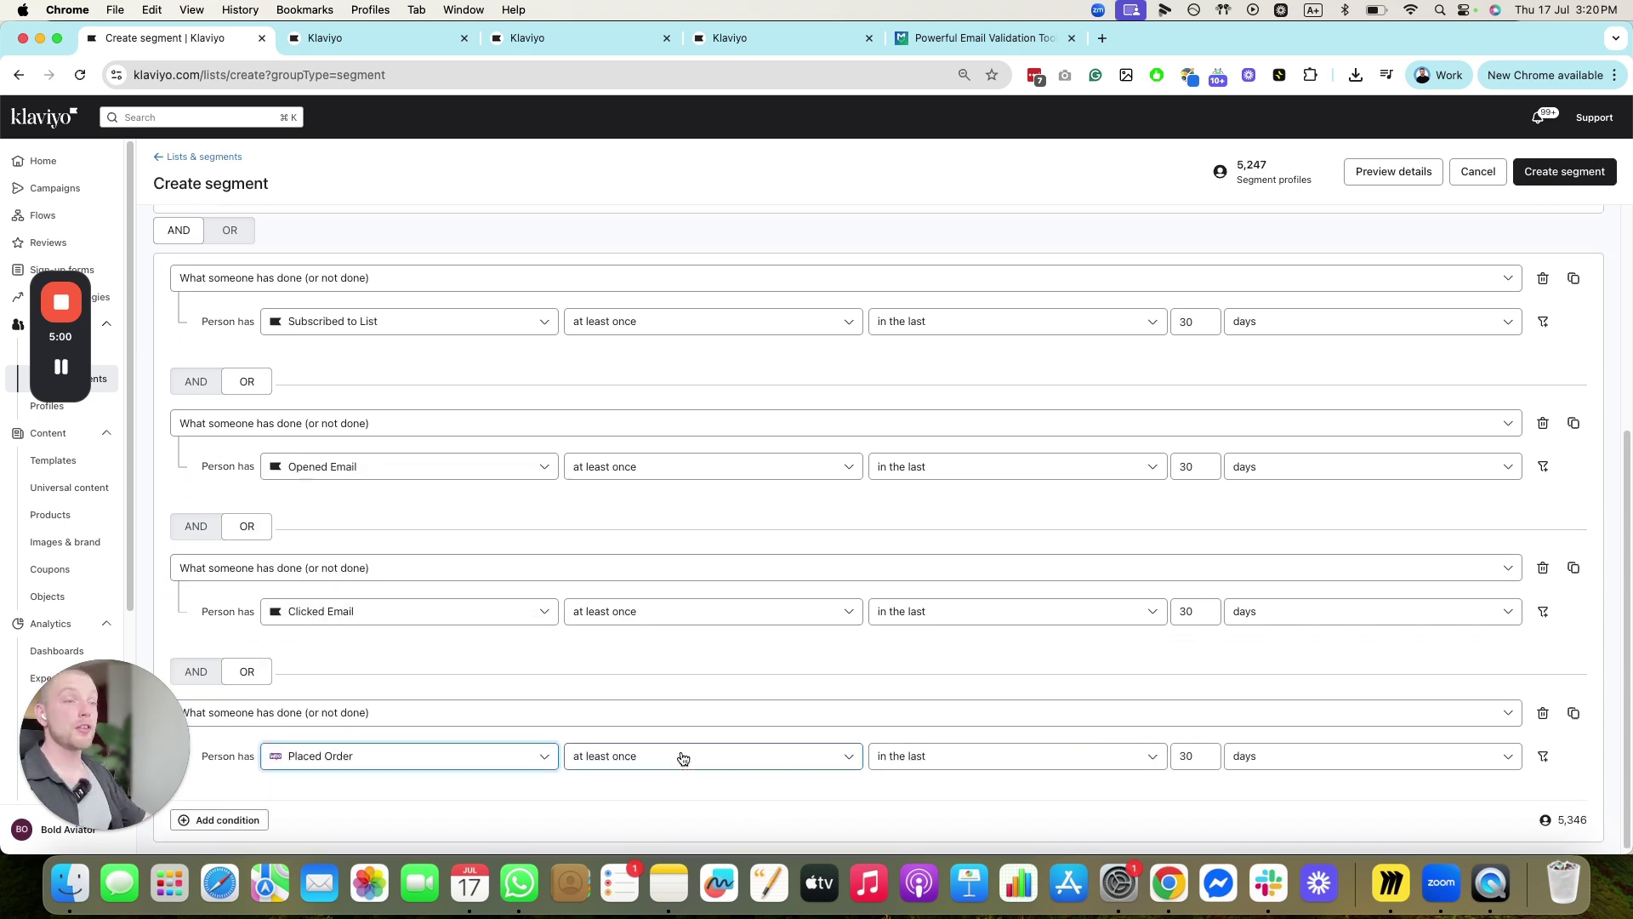
{"action": "scroll", "coordinate": [674, 759], "scroll_direction": "up", "scroll_amount": 3}
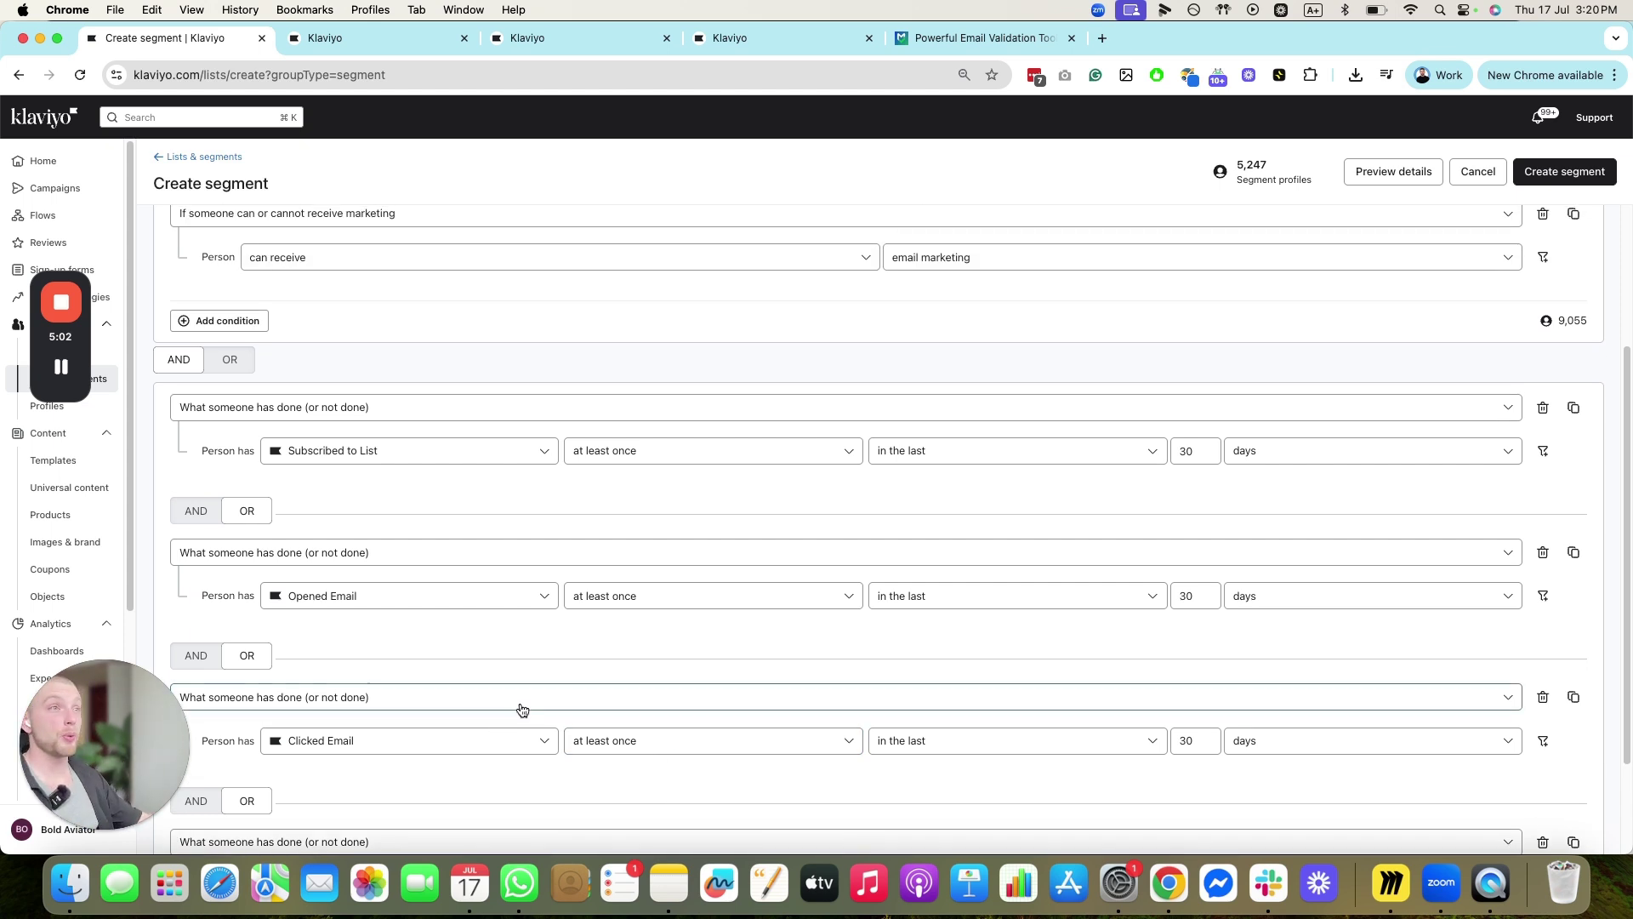
{"action": "scroll", "coordinate": [521, 711], "scroll_direction": "up", "scroll_amount": 1}
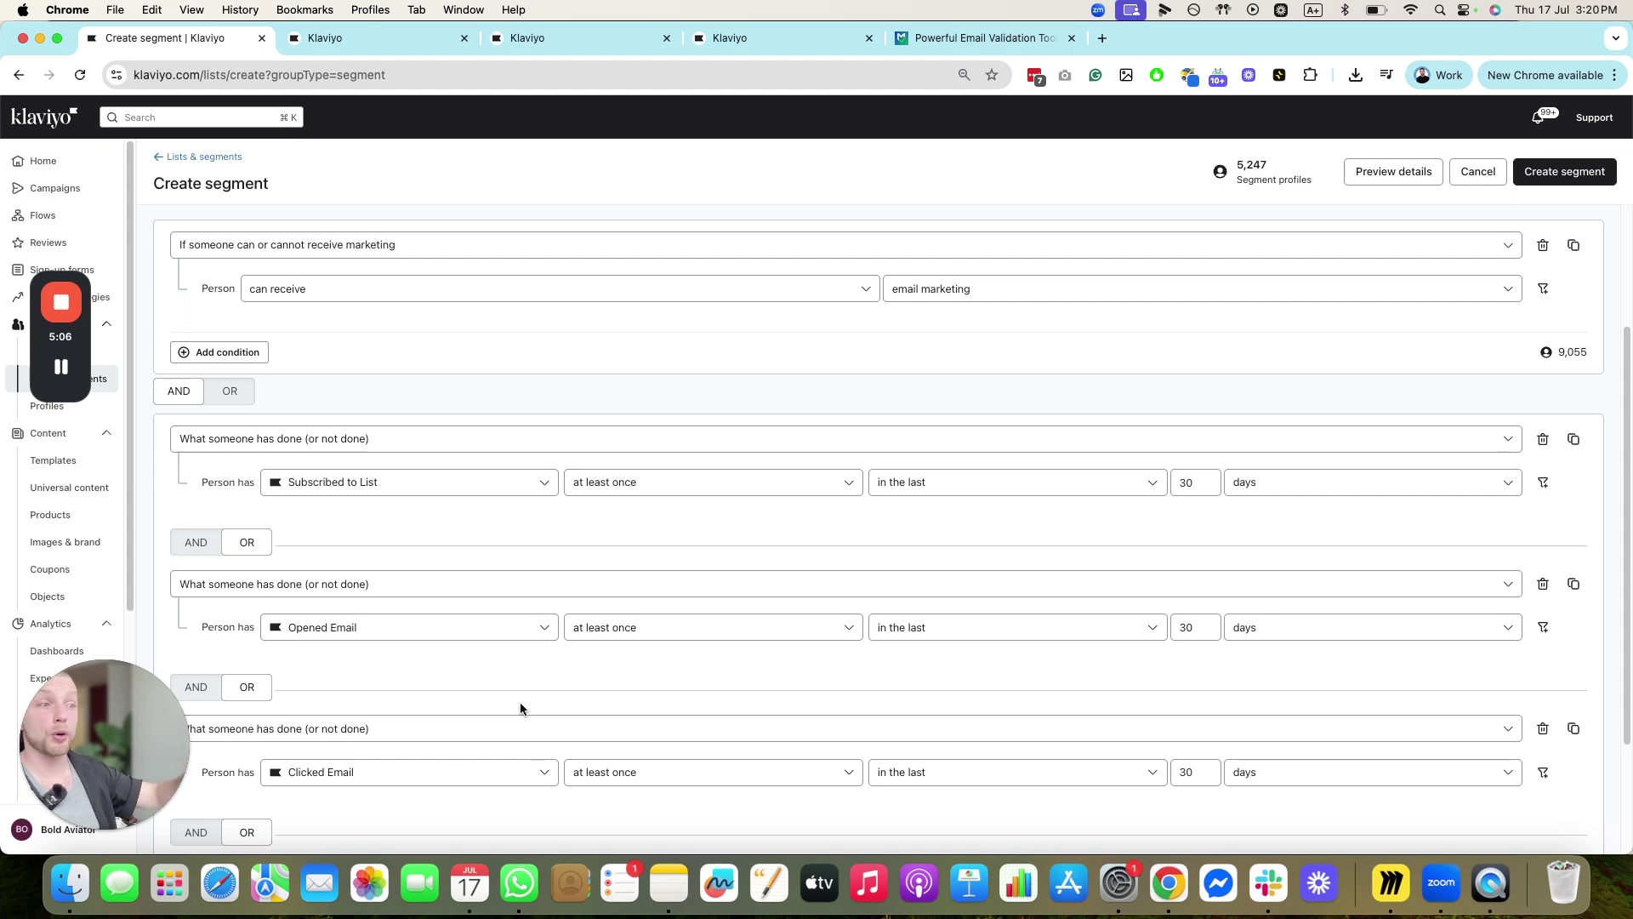
{"action": "scroll", "coordinate": [527, 703], "scroll_direction": "down", "scroll_amount": 3}
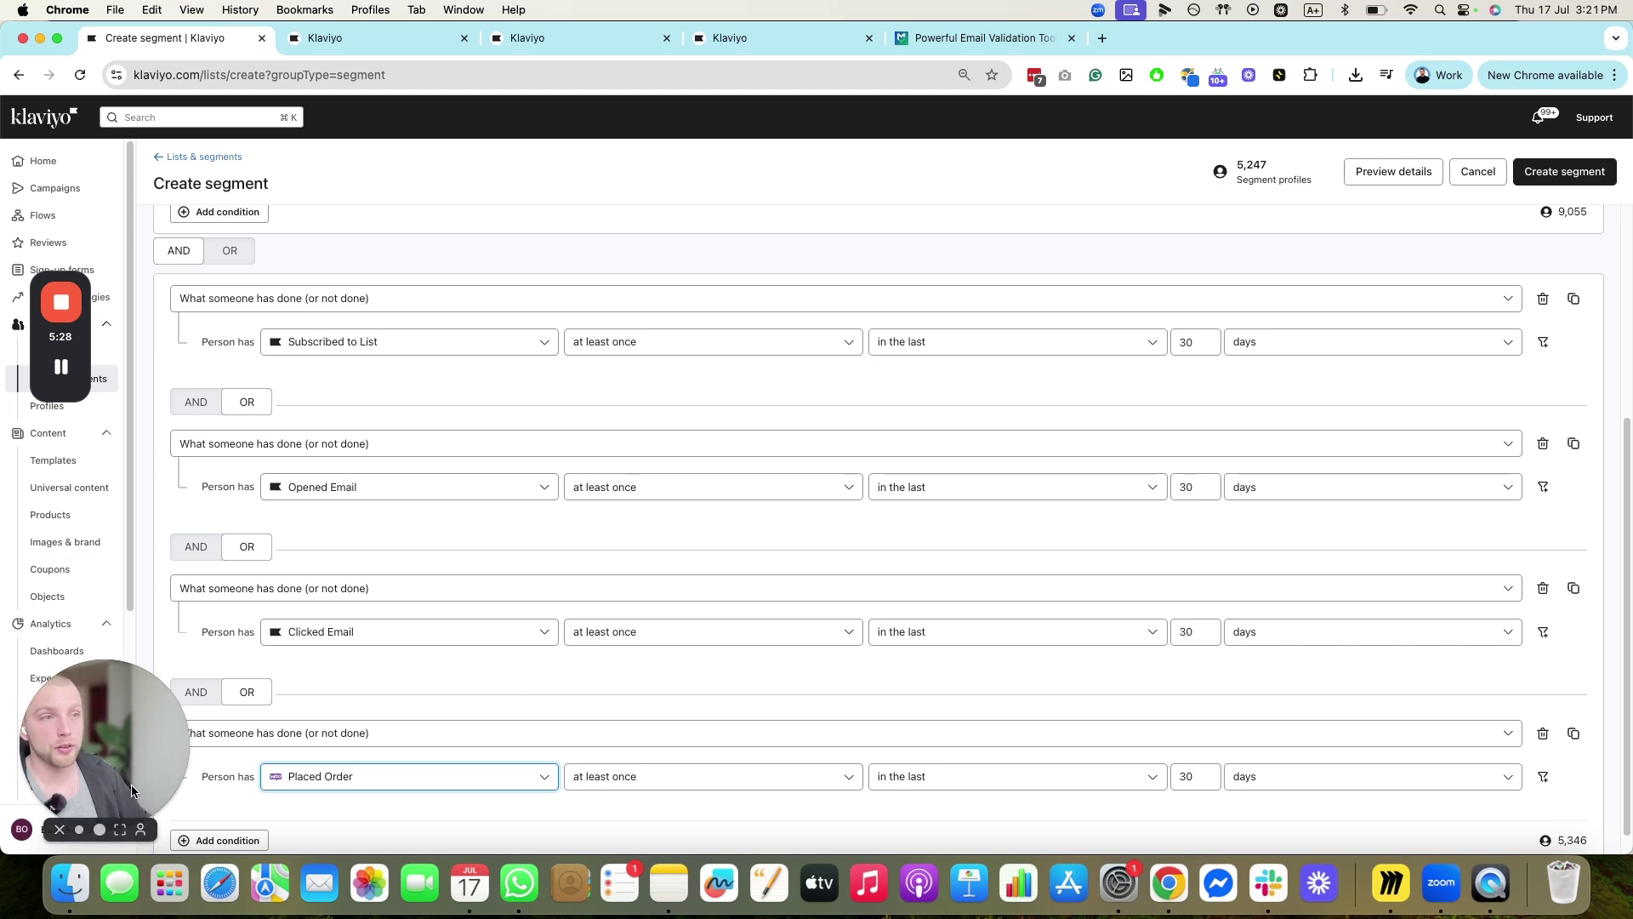
{"action": "scroll", "coordinate": [90, 706], "scroll_direction": "down", "scroll_amount": 3}
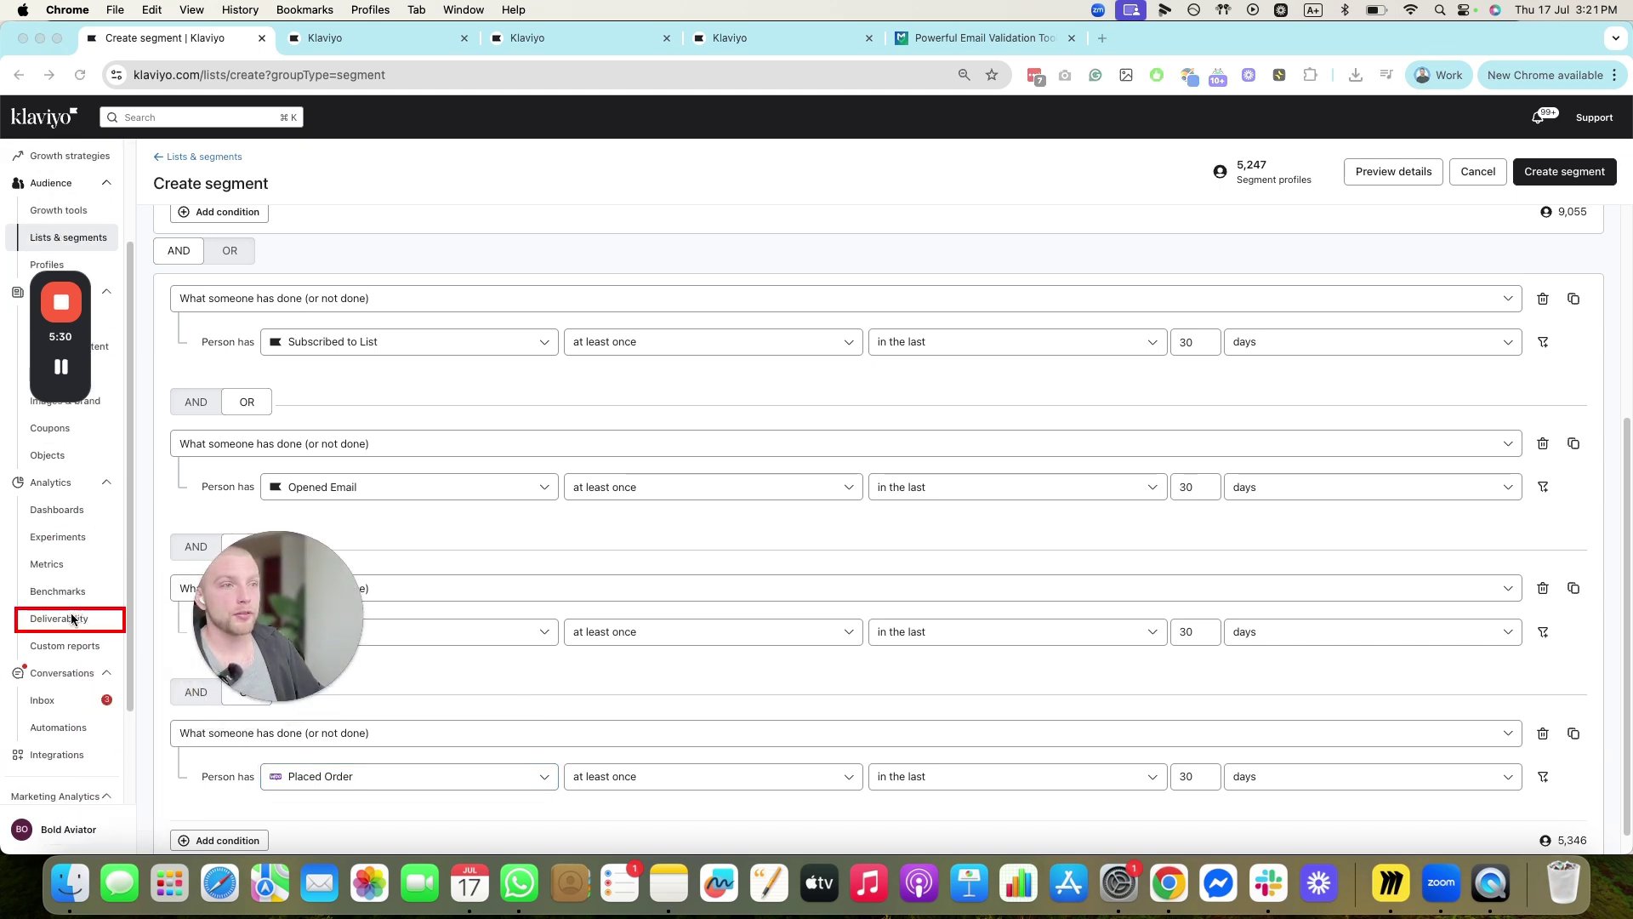
- Save the IB // Engaged 30 days segment and view the Deliverability score of 91
{"action": "left_click", "coordinate": [1553, 175]}
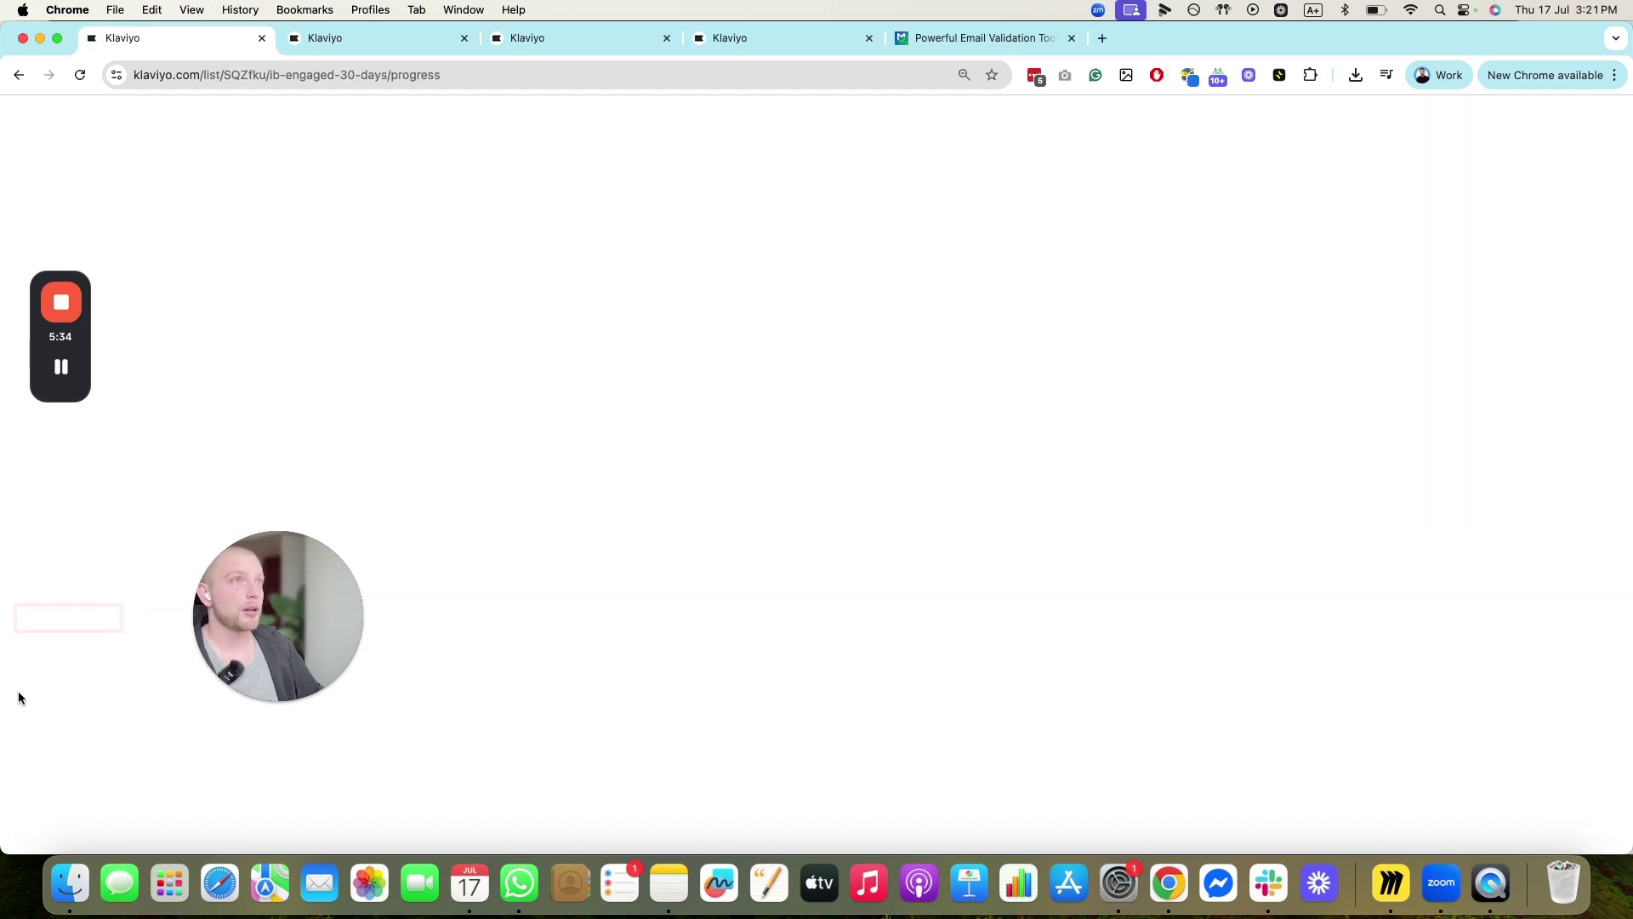
{"action": "left_click", "coordinate": [68, 761]}
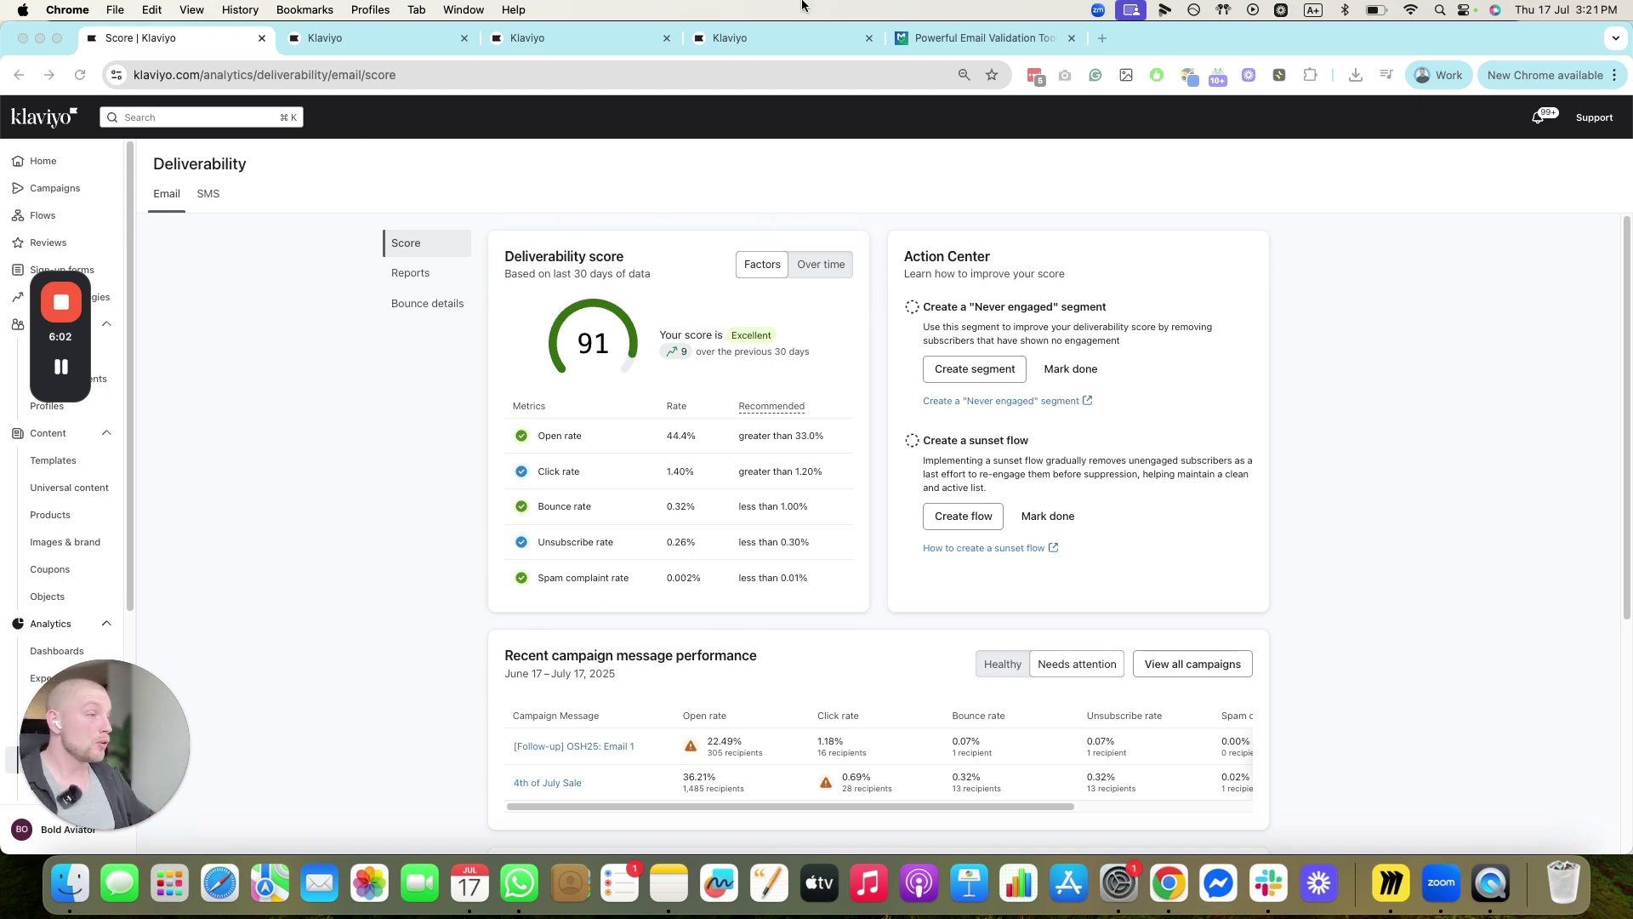
{"action": "scroll", "coordinate": [528, 278], "scroll_direction": "down", "scroll_amount": 1}
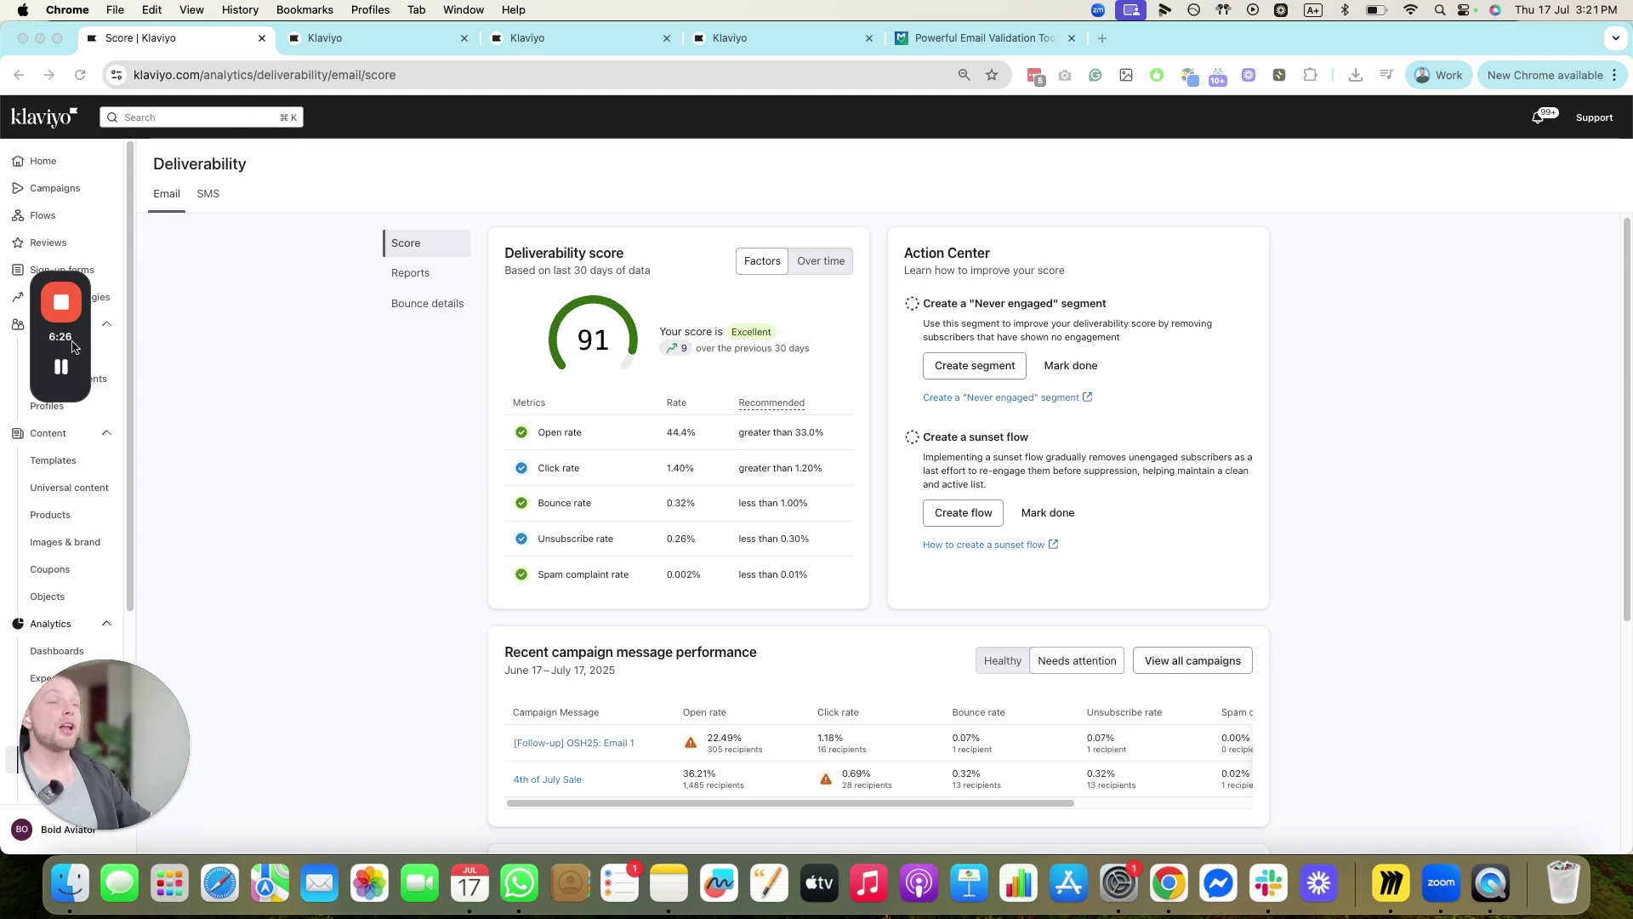
- Review the unsubscribe and 0.002% spam complaint rates, then go to Lists & segments
{"action": "left_click_drag", "start_coordinate": [75, 347], "coordinate": [355, 324]}
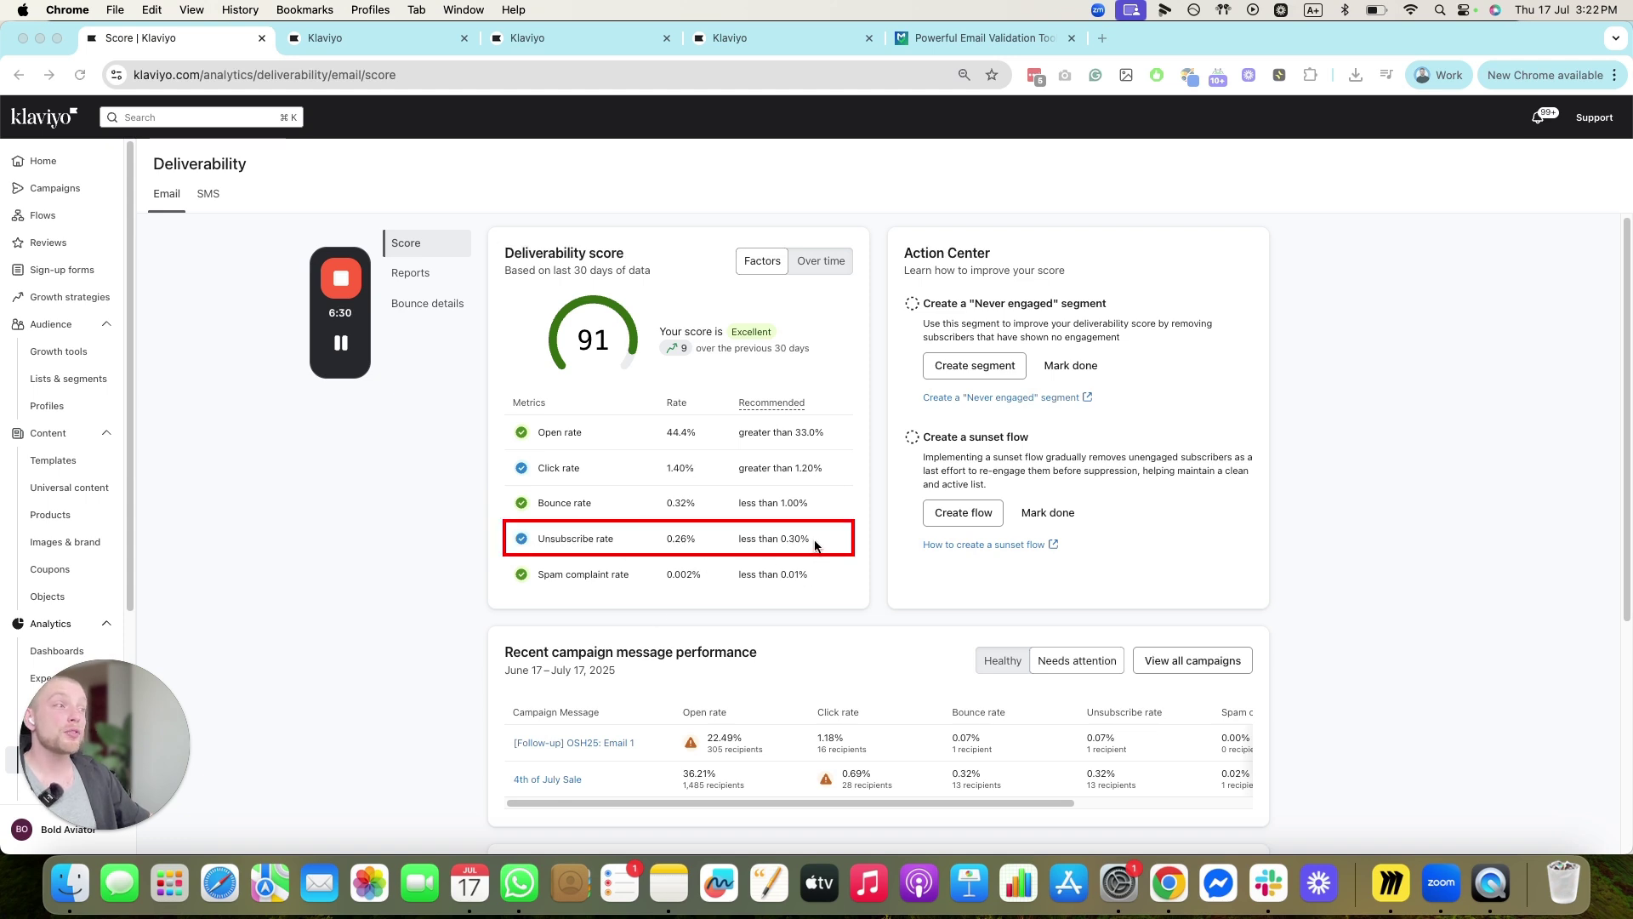
{"action": "left_click_drag", "start_coordinate": [815, 541], "coordinate": [592, 537]}
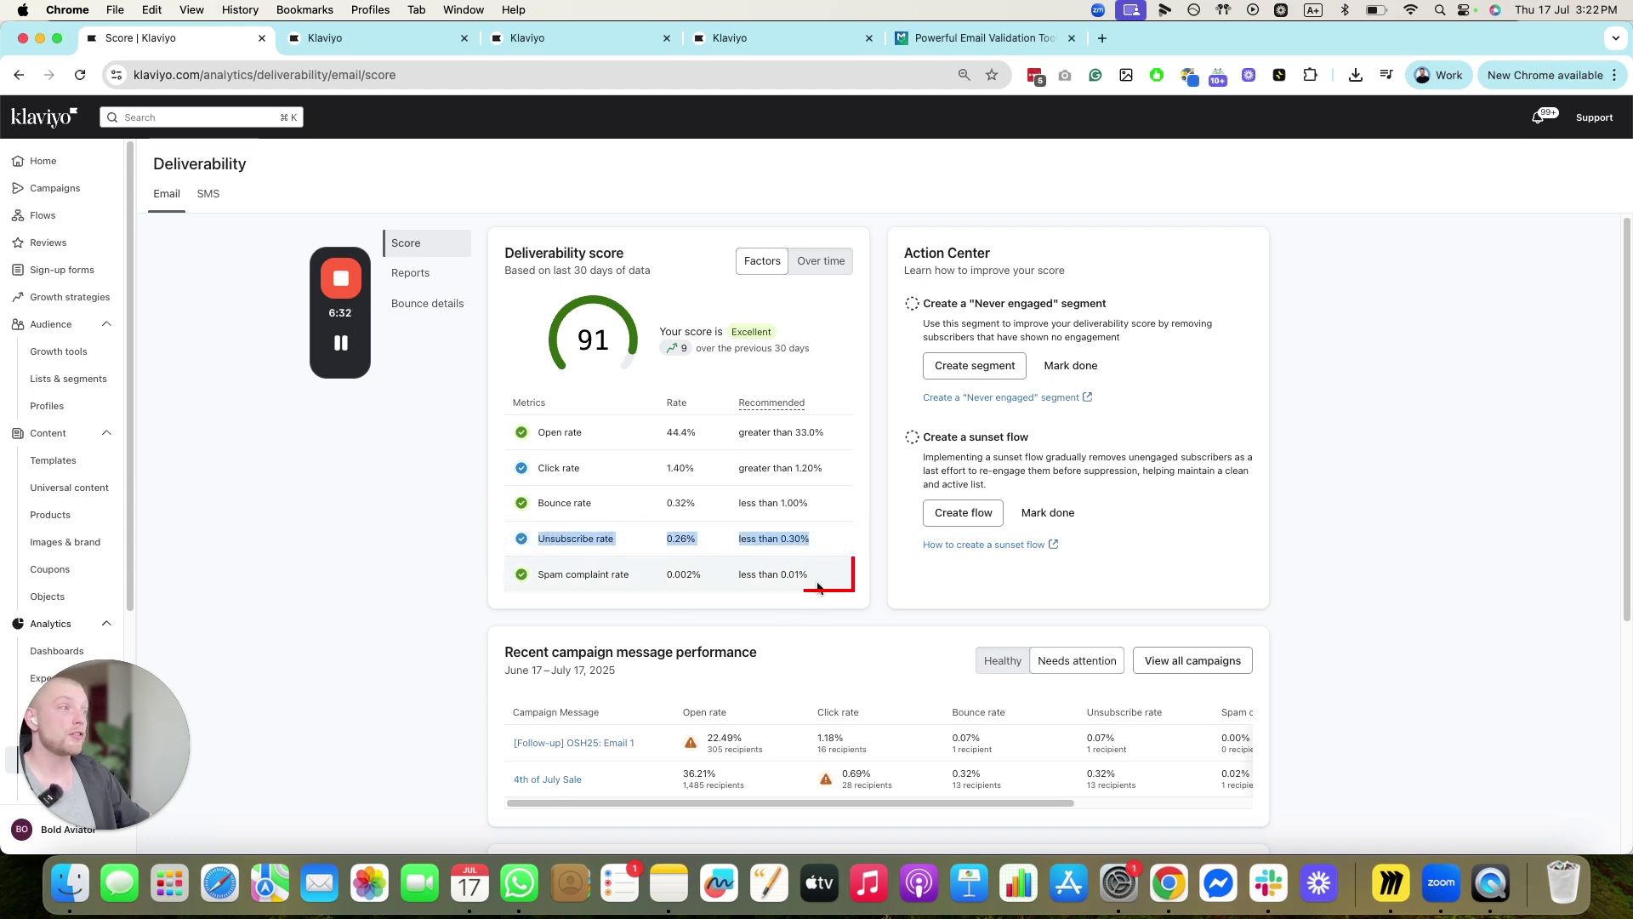
{"action": "left_click_drag", "start_coordinate": [818, 587], "coordinate": [555, 575]}
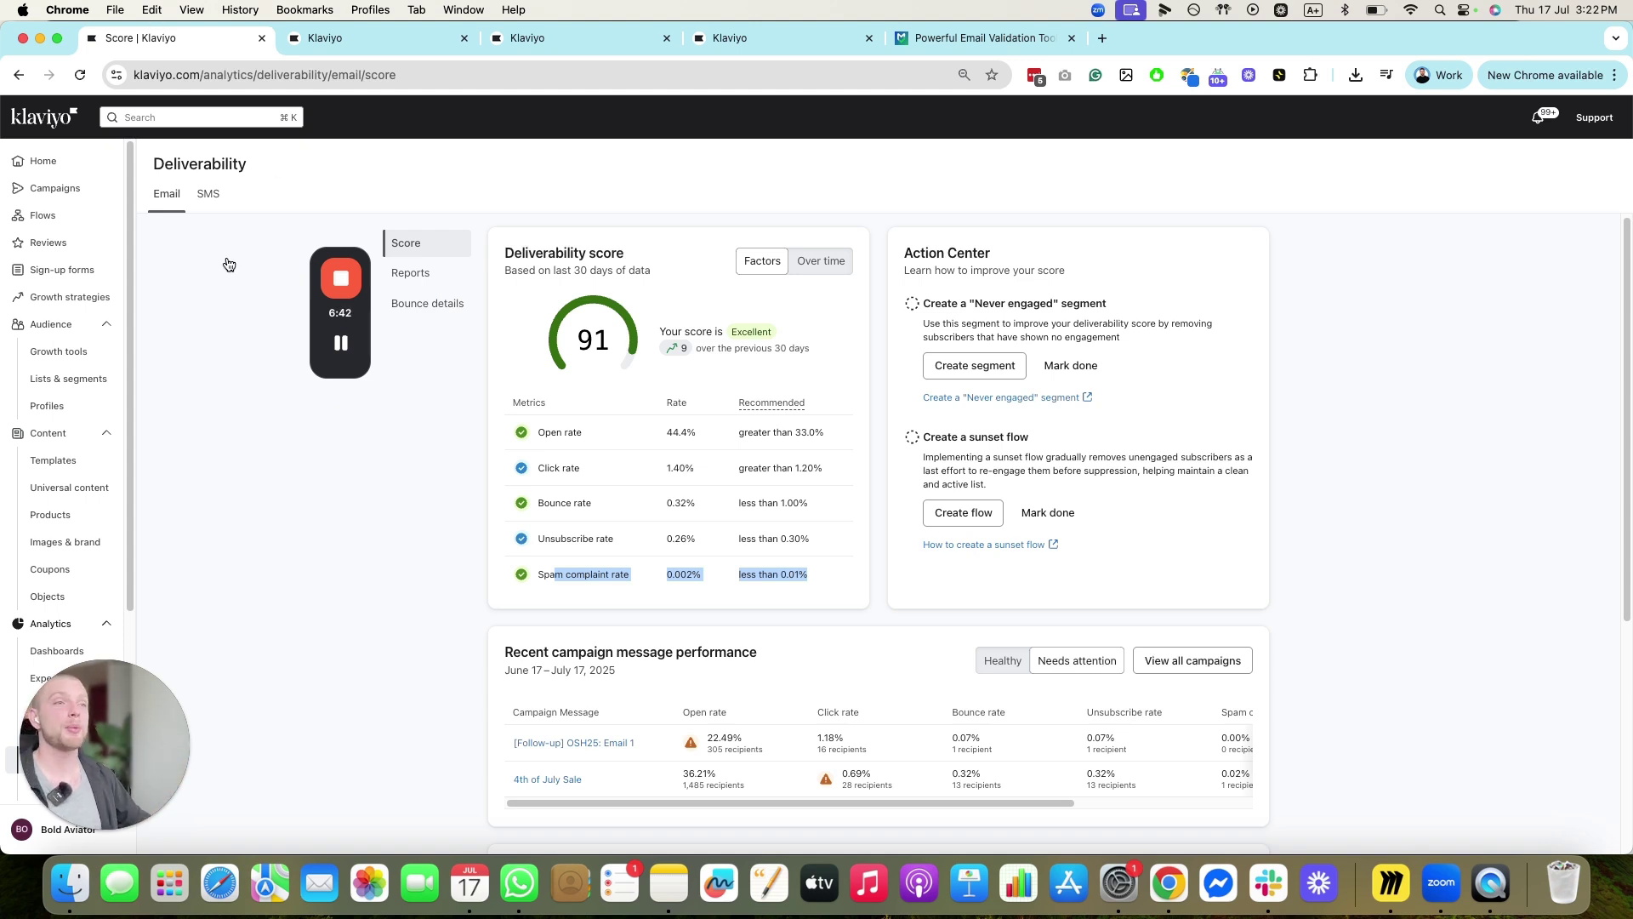
{"action": "left_click_drag", "start_coordinate": [37, 740], "coordinate": [248, 529]}
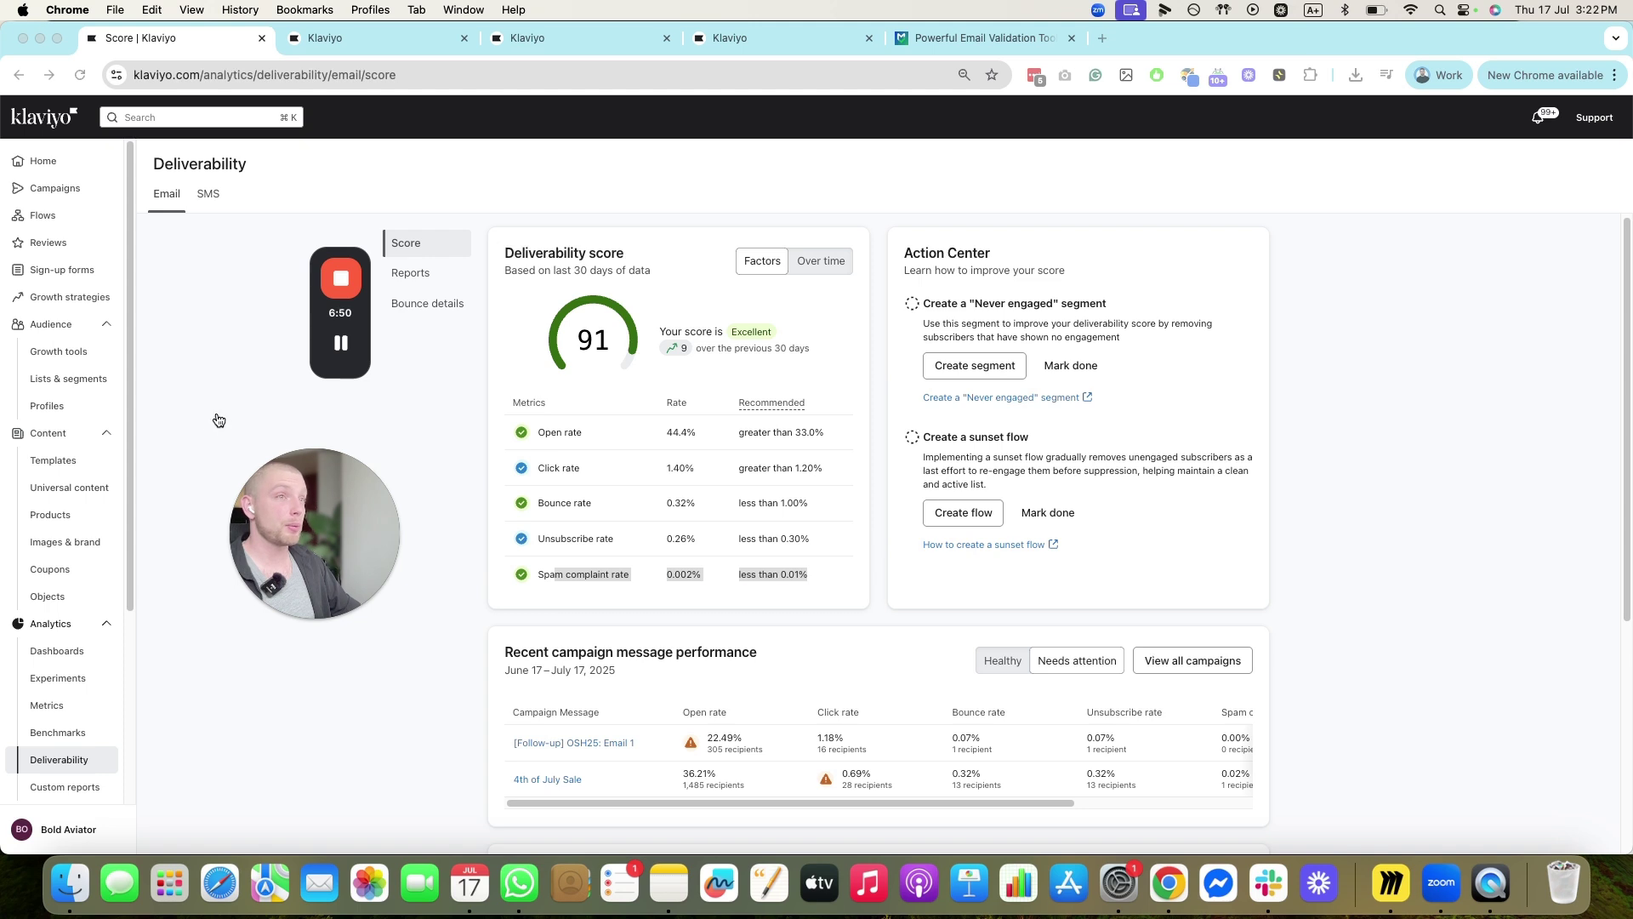
{"action": "left_click", "coordinate": [68, 379]}
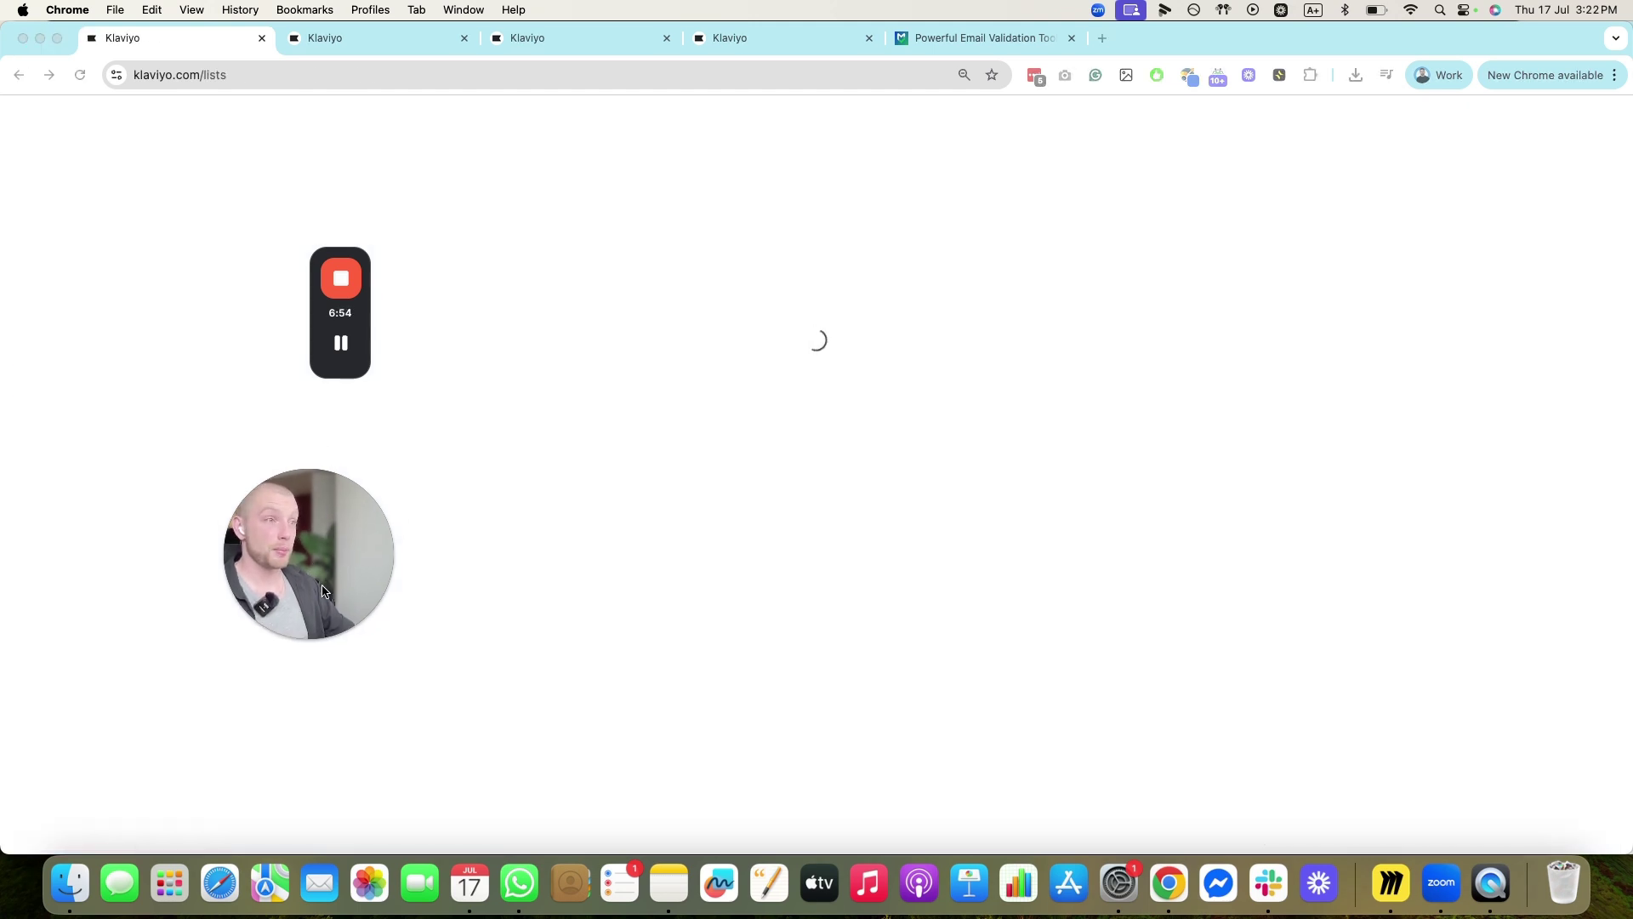
- Open the March 2025 Order Delay - Processing Orders list's Consent settings and confirm Double opt-in
{"action": "left_click_drag", "start_coordinate": [323, 591], "coordinate": [78, 801]}
{"action": "mouse_move", "coordinate": [348, 364]}
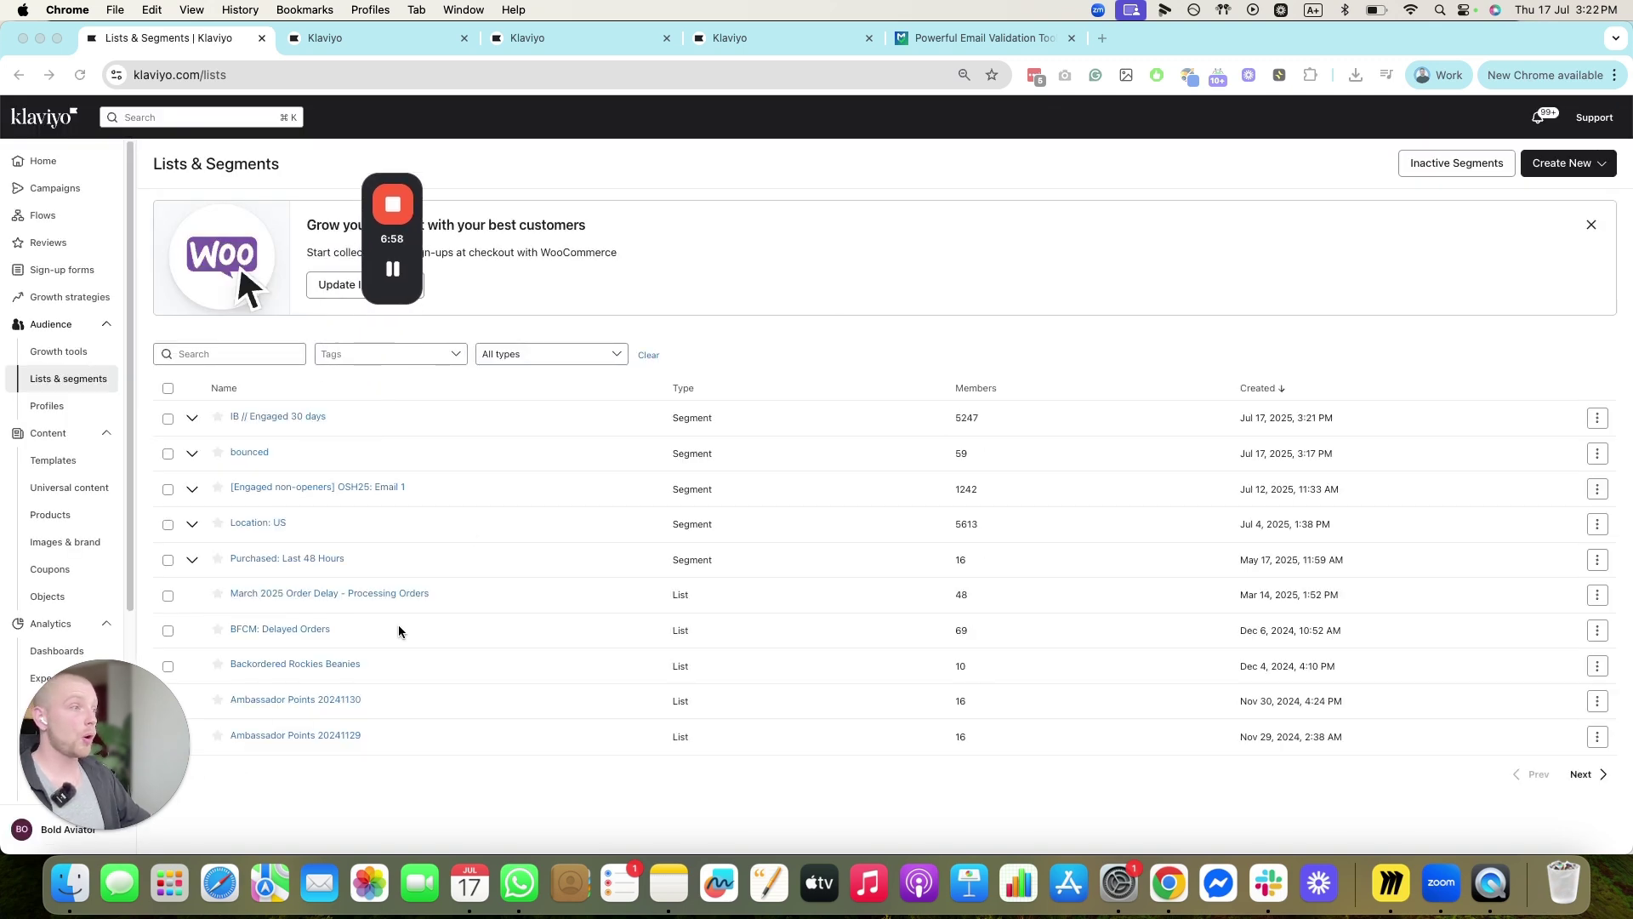
{"action": "left_click", "coordinate": [284, 594]}
{"action": "left_click_drag", "start_coordinate": [412, 246], "coordinate": [74, 343]}
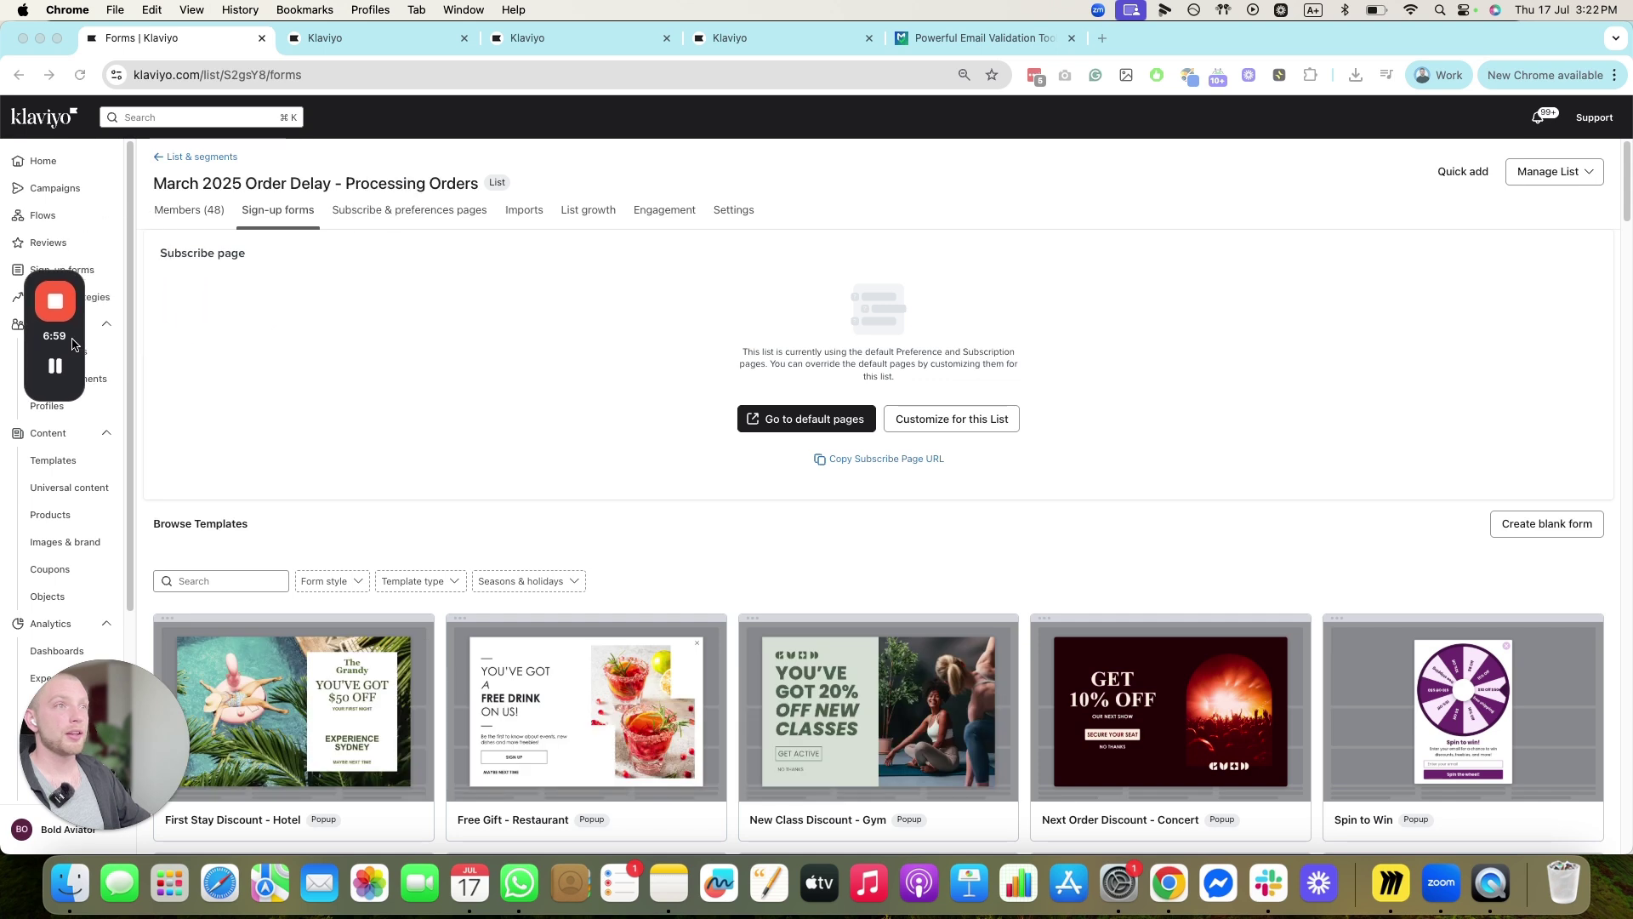
{"action": "left_click", "coordinate": [736, 213]}
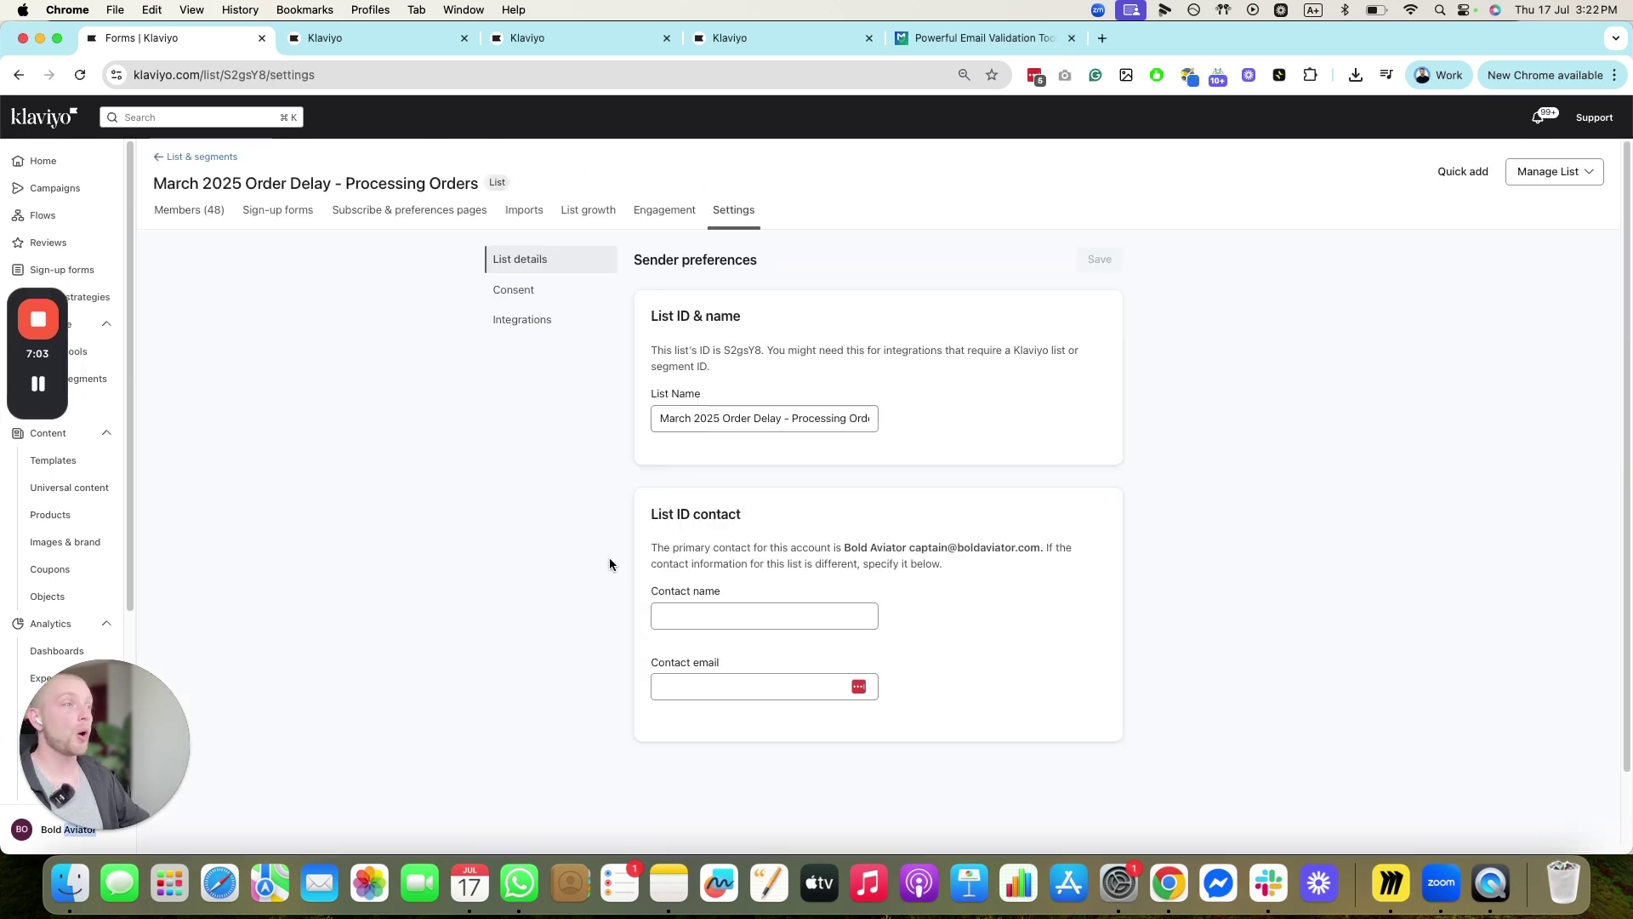
{"action": "left_click", "coordinate": [549, 291]}
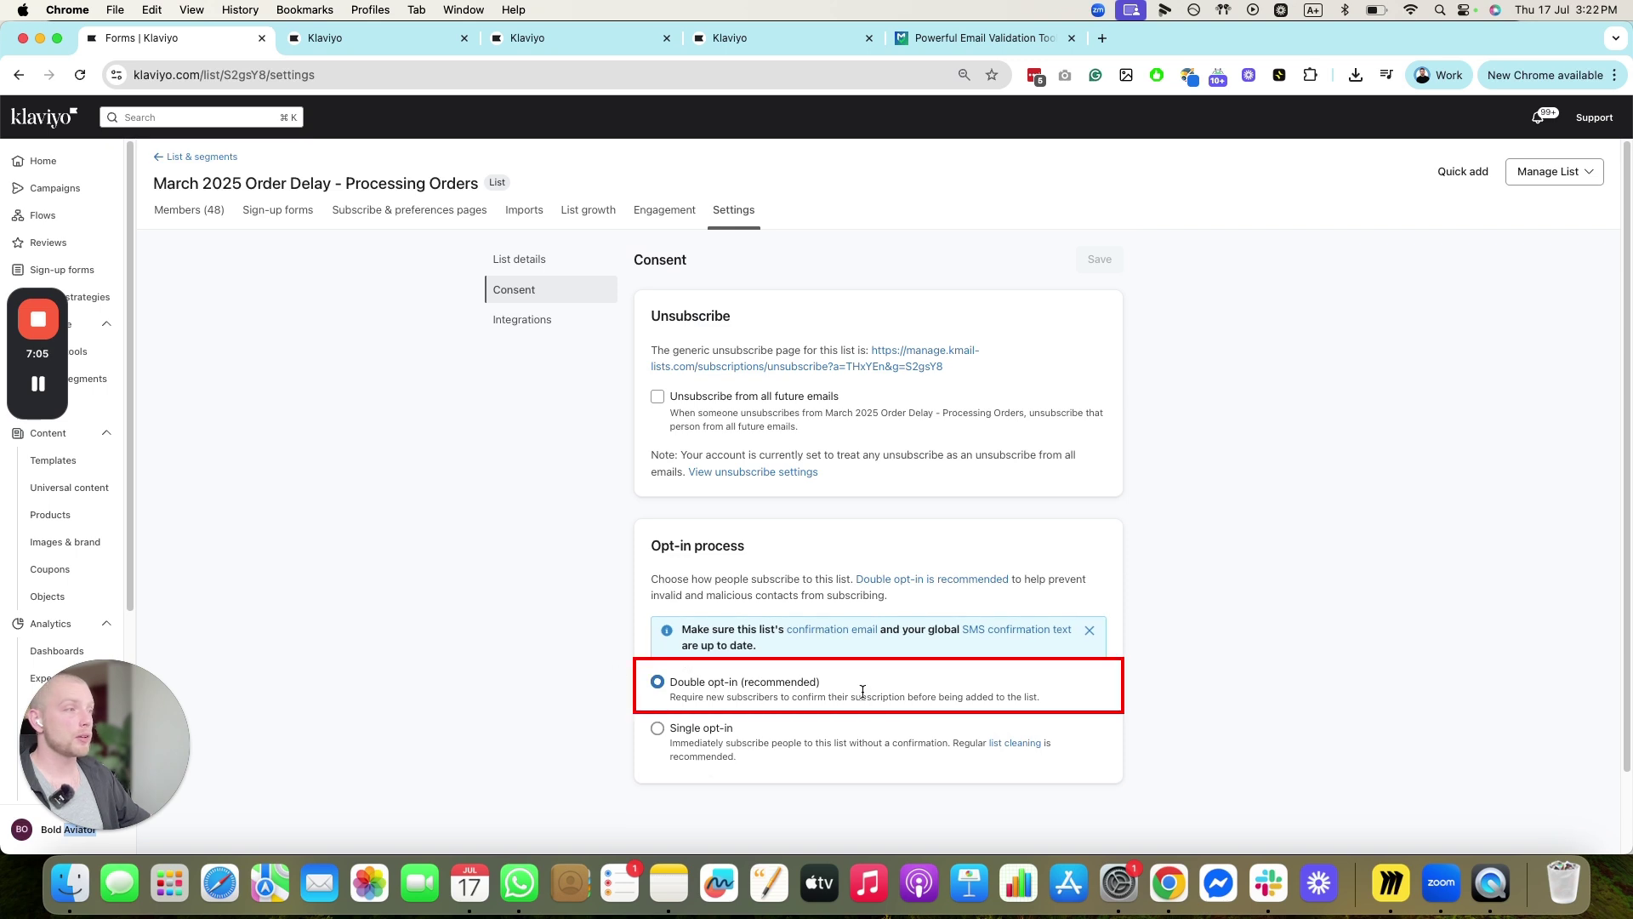
{"action": "left_click_drag", "start_coordinate": [1043, 701], "coordinate": [656, 682]}
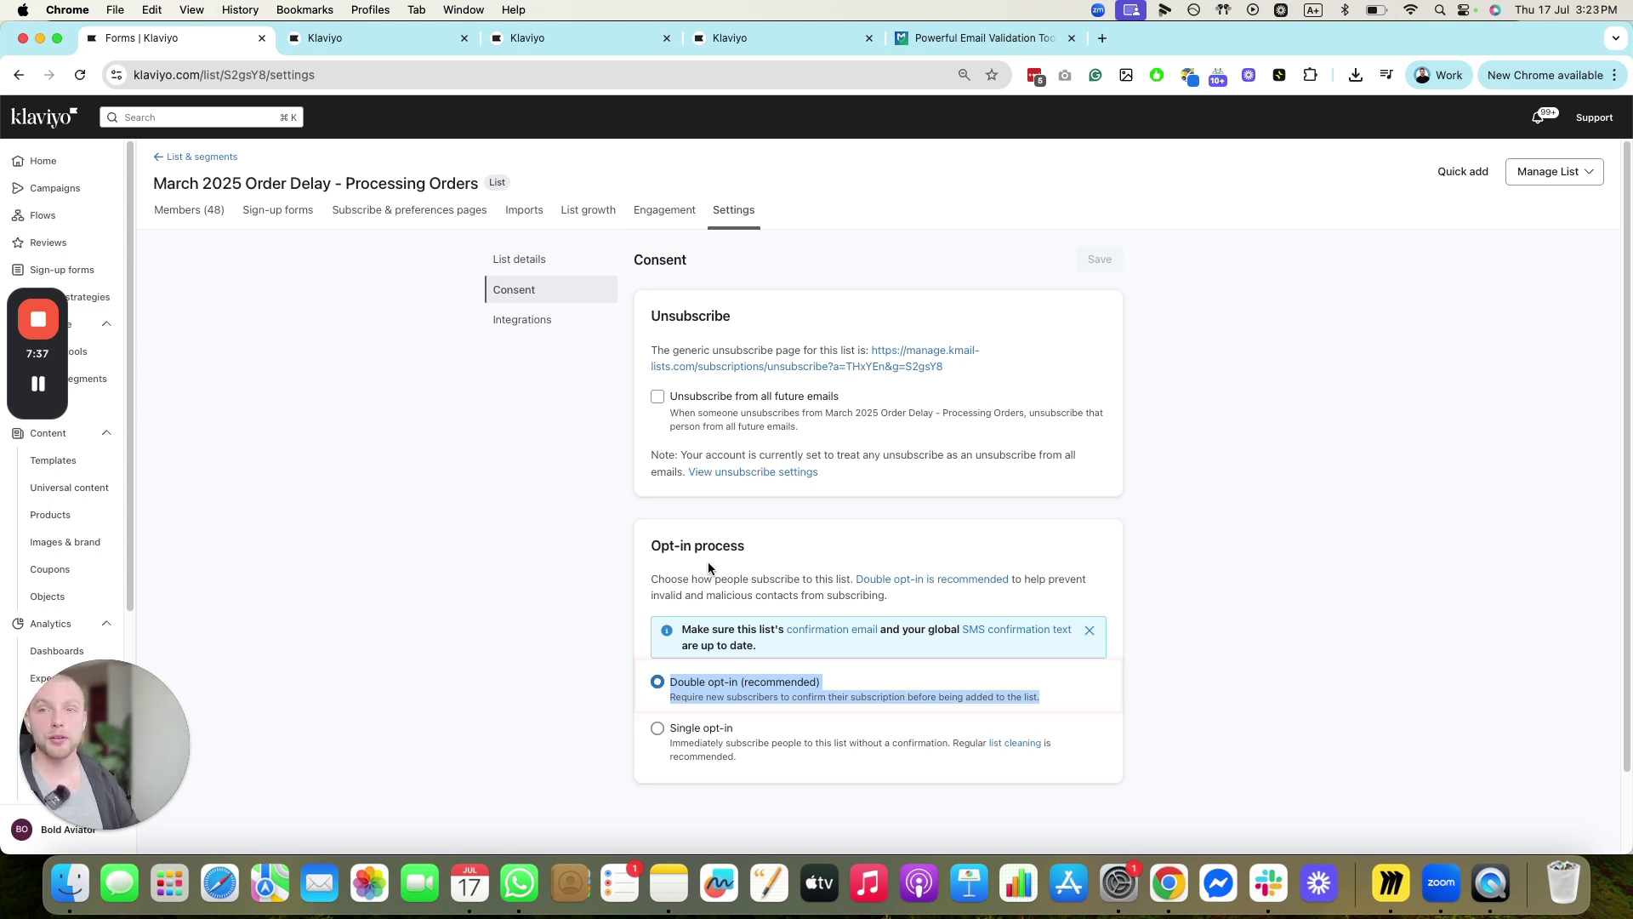
{"action": "mouse_move", "coordinate": [66, 351]}
{"action": "left_click_drag", "start_coordinate": [65, 351], "coordinate": [194, 296]}
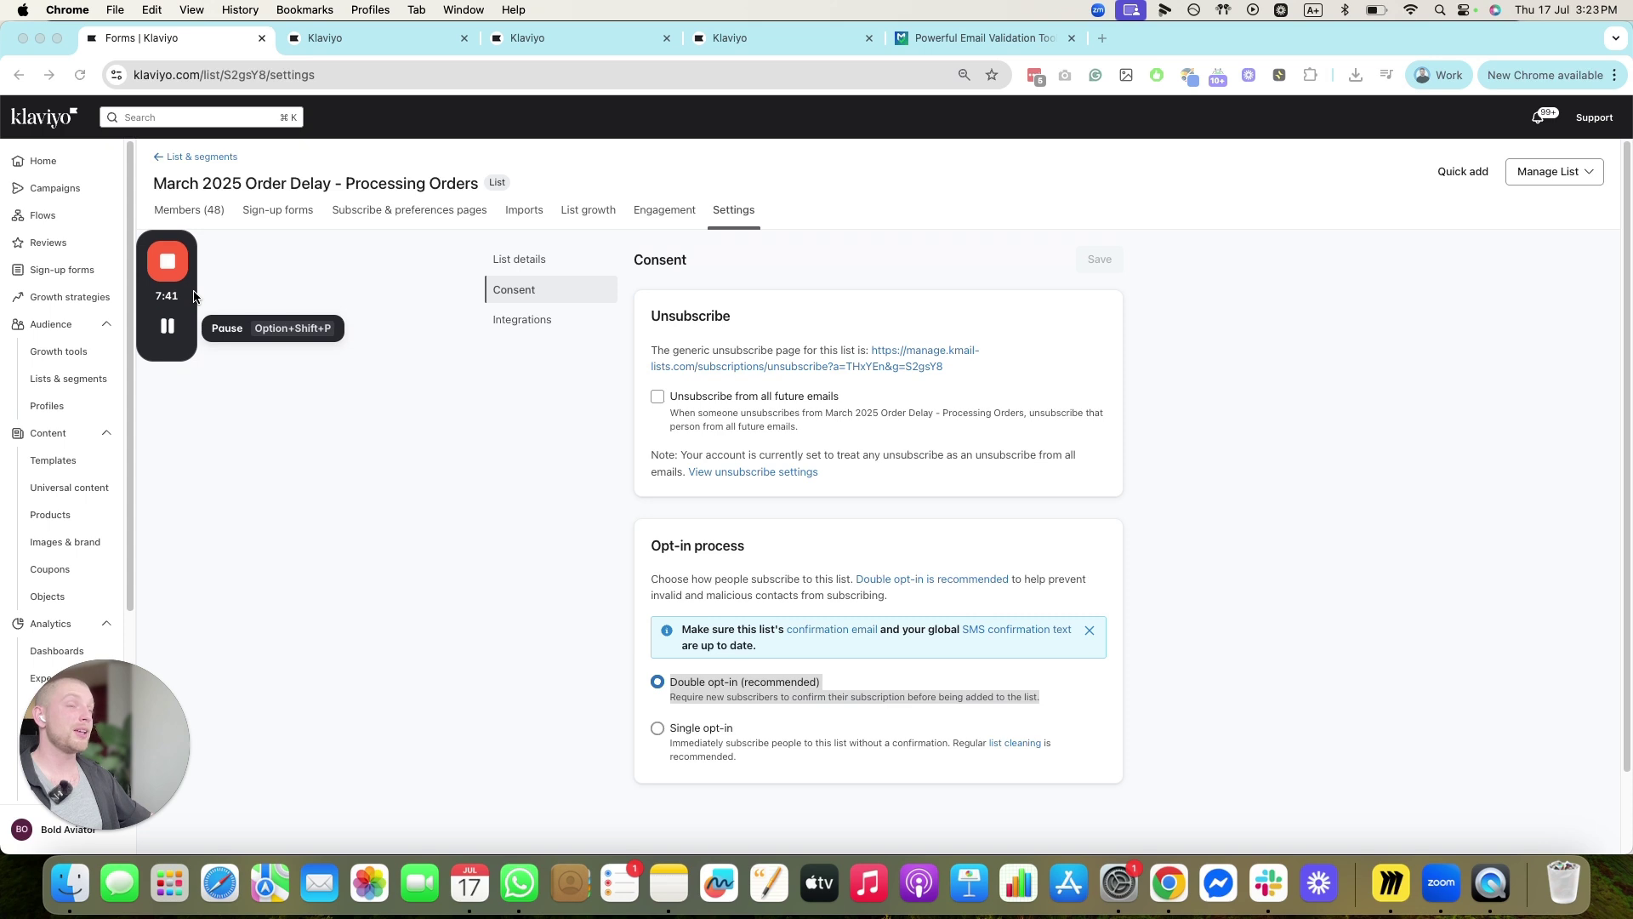
- Open Flow email #1A in the IB // 1. Welcome Series flow
{"action": "left_click", "coordinate": [42, 215]}
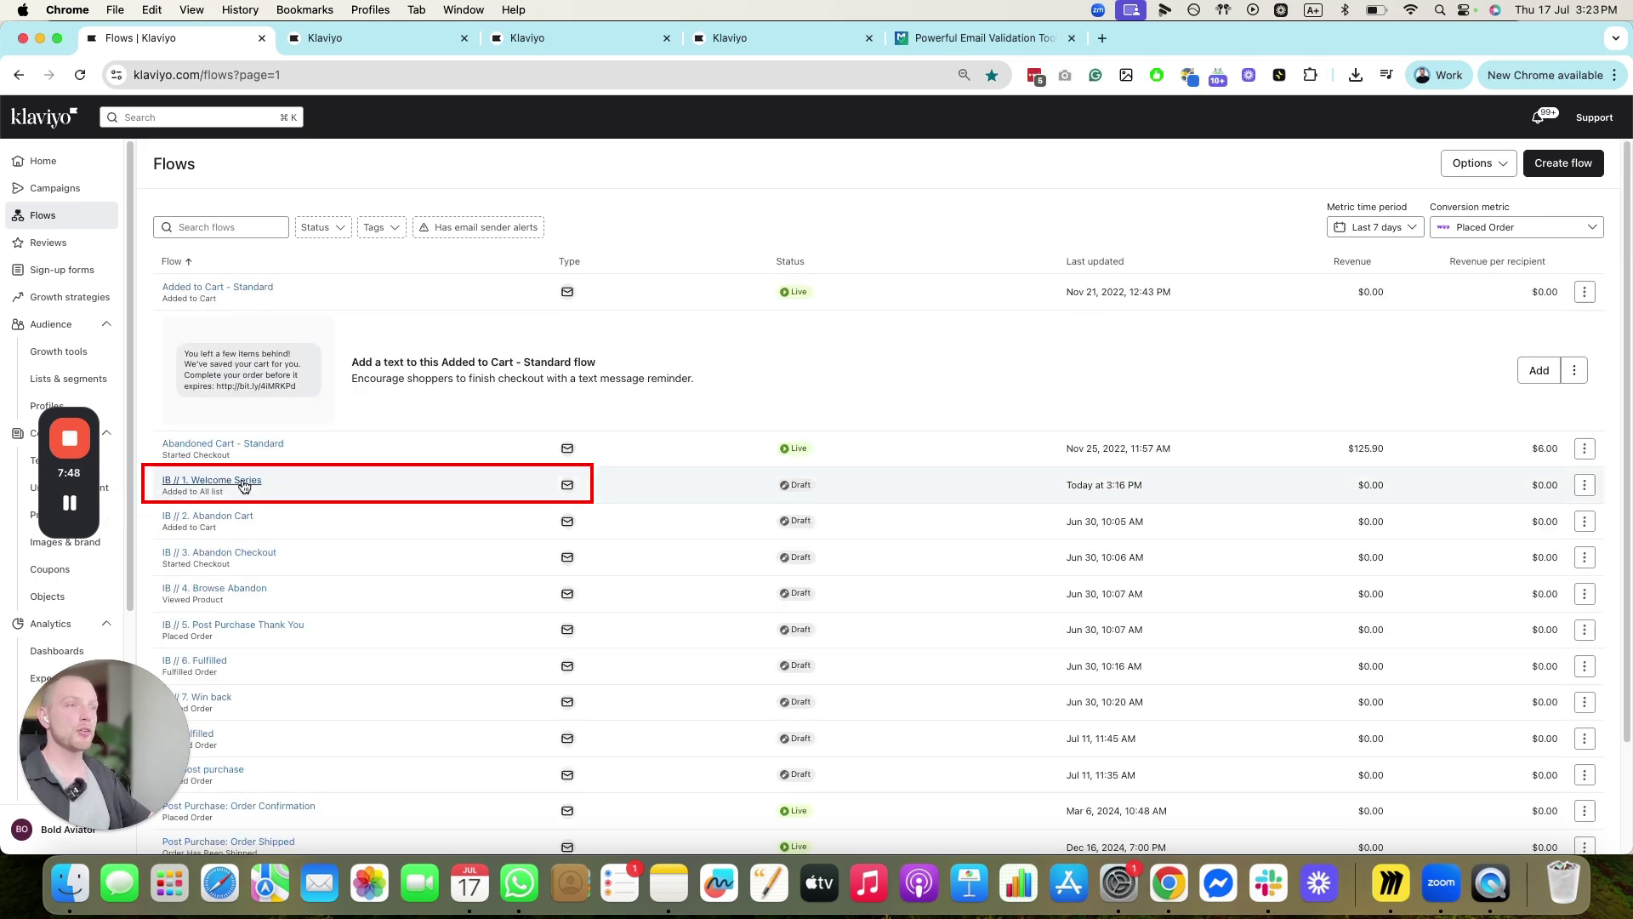
{"action": "left_click", "coordinate": [242, 481]}
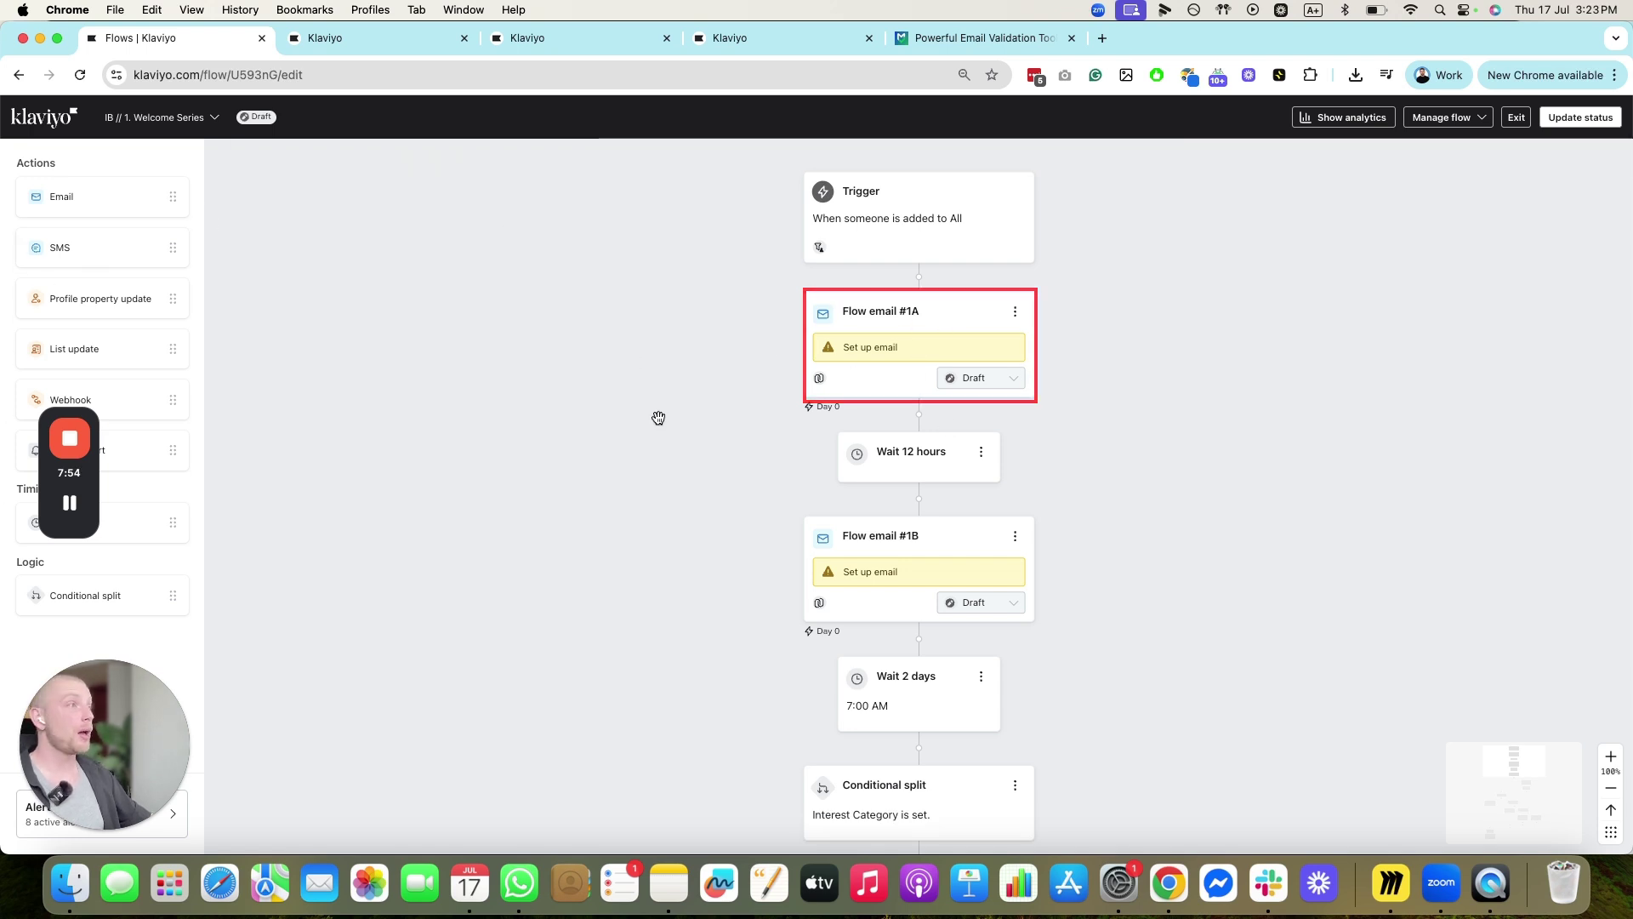
{"action": "left_click", "coordinate": [848, 344]}
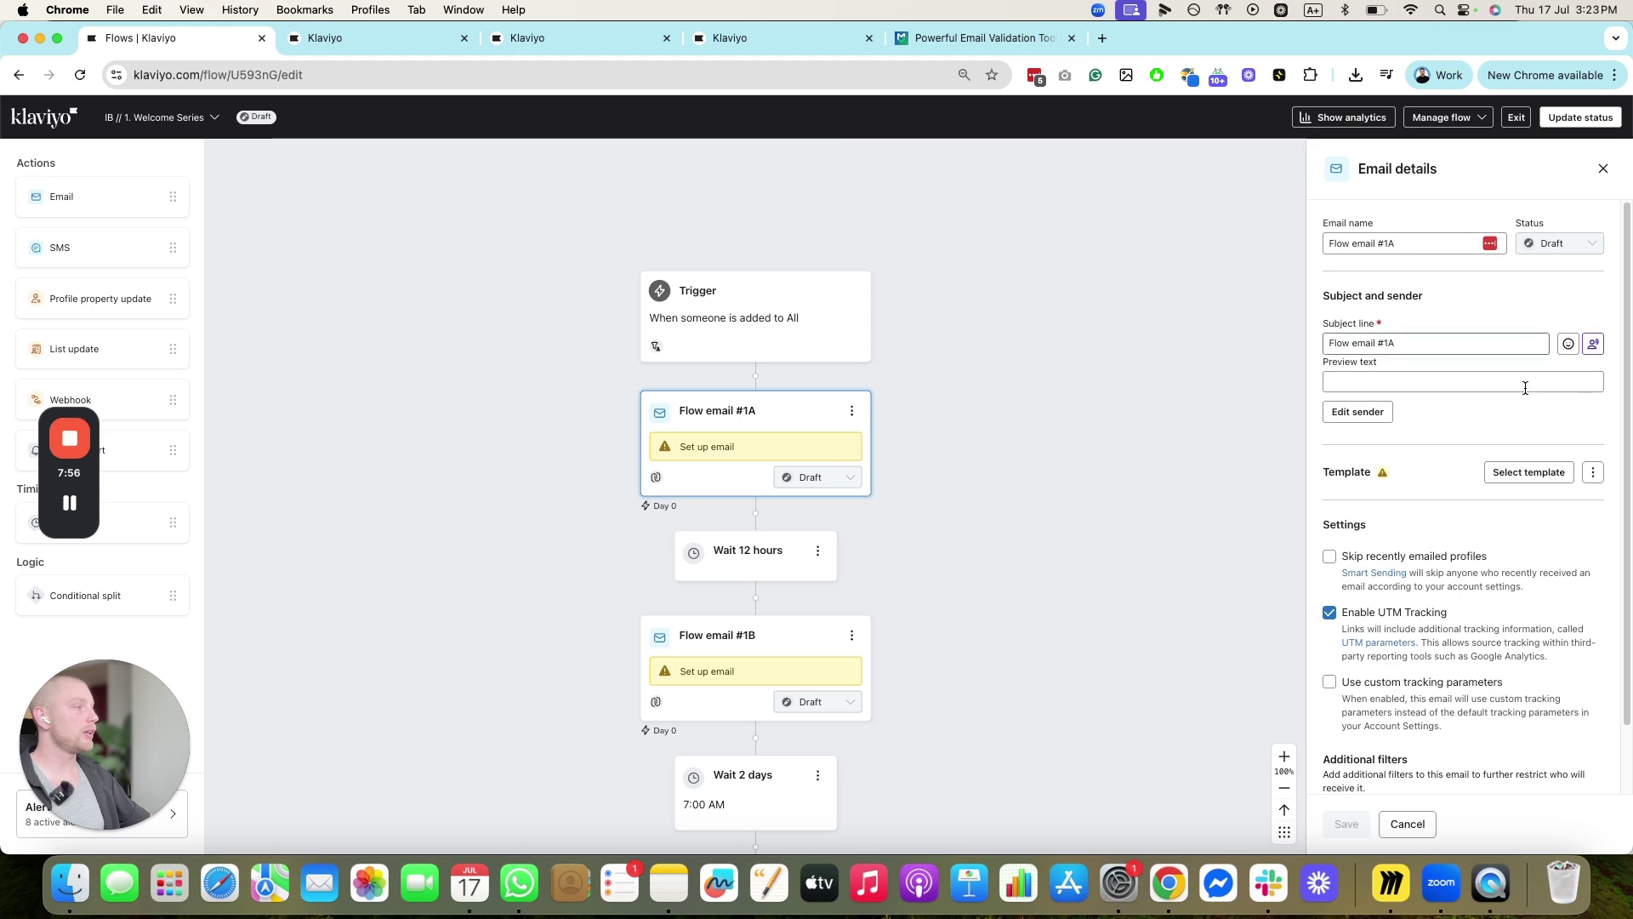
{"action": "scroll", "coordinate": [1432, 598], "scroll_direction": "down", "scroll_amount": 2}
{"action": "scroll", "coordinate": [1513, 405], "scroll_direction": "up", "scroll_amount": 2}
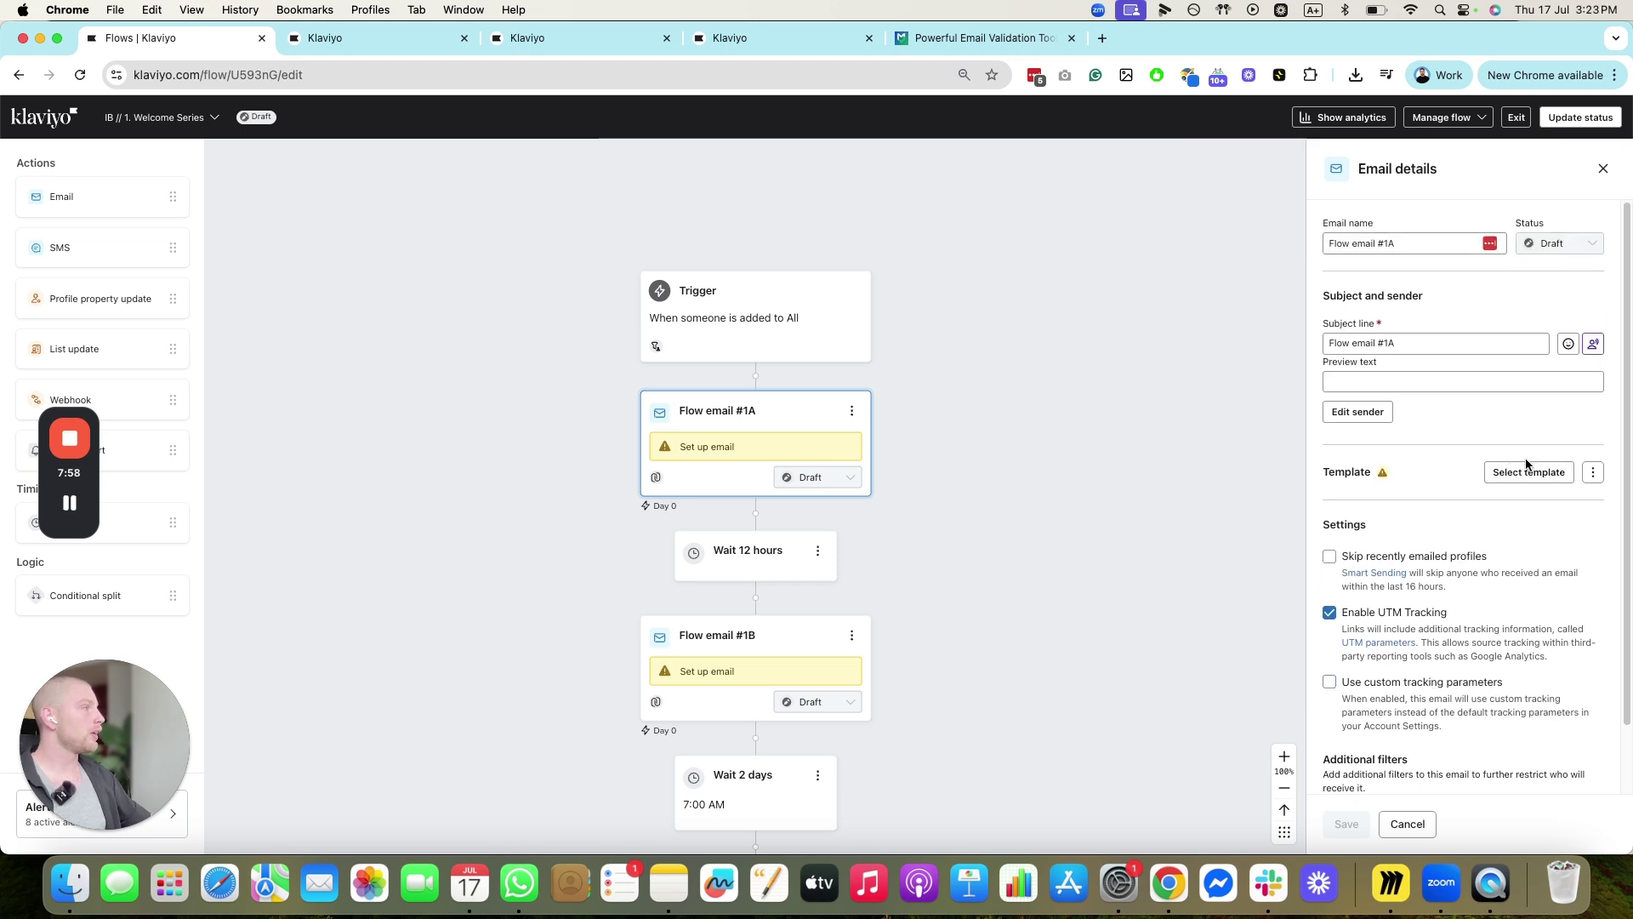
- Check the email's Template menu for the 'Create text only email' option, then dismiss it
{"action": "left_click", "coordinate": [1589, 475]}
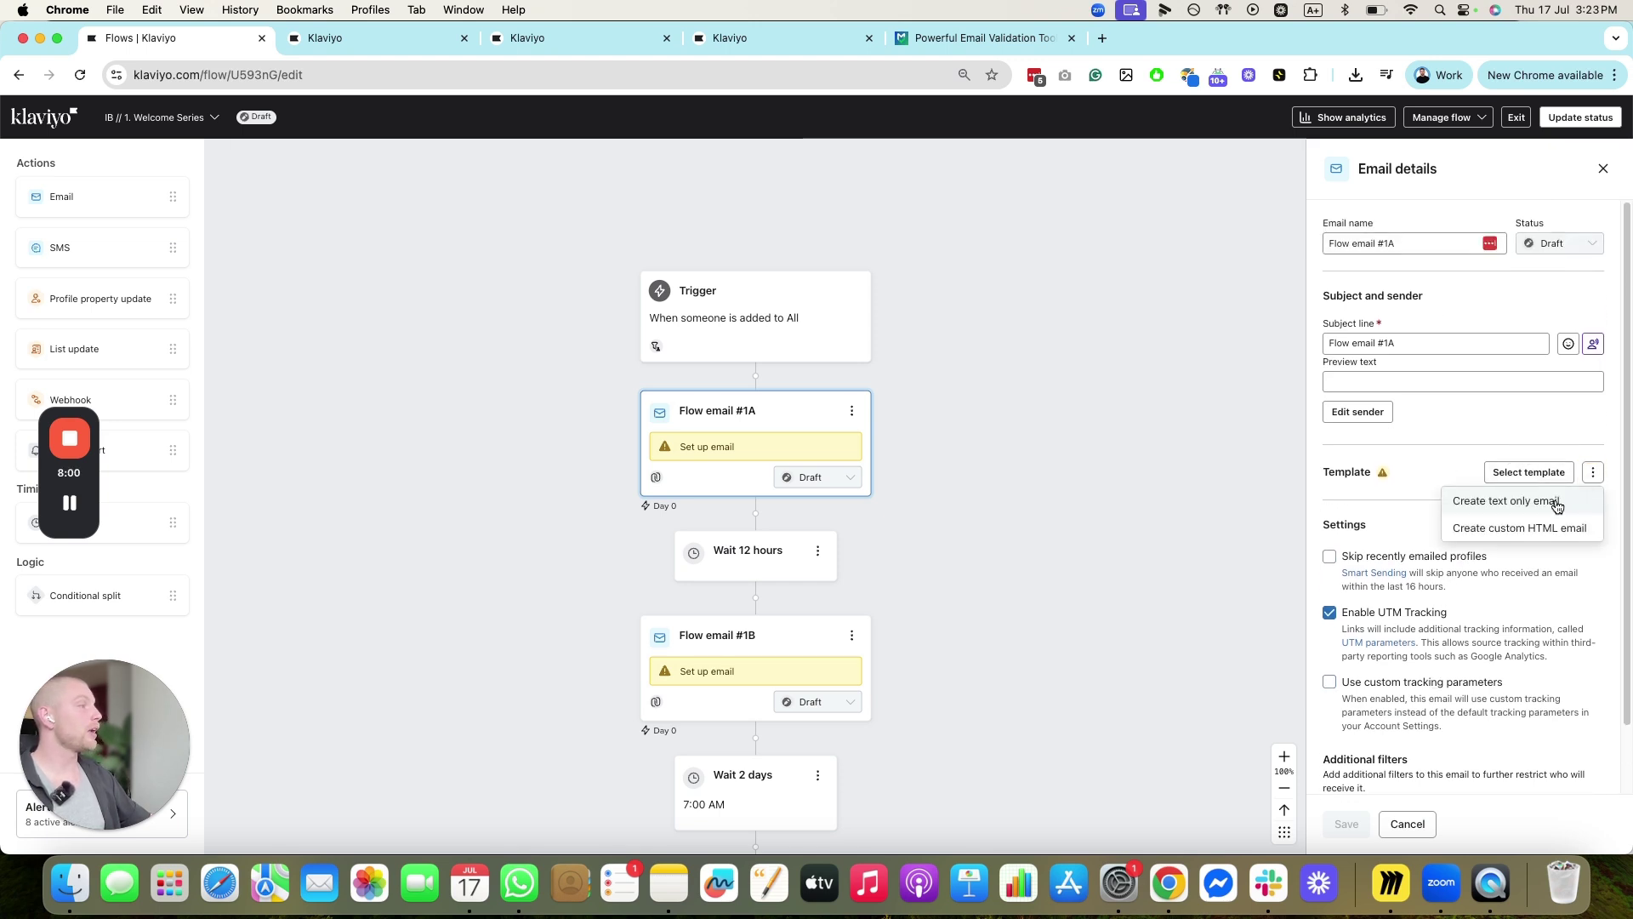
{"action": "left_click", "coordinate": [1332, 497]}
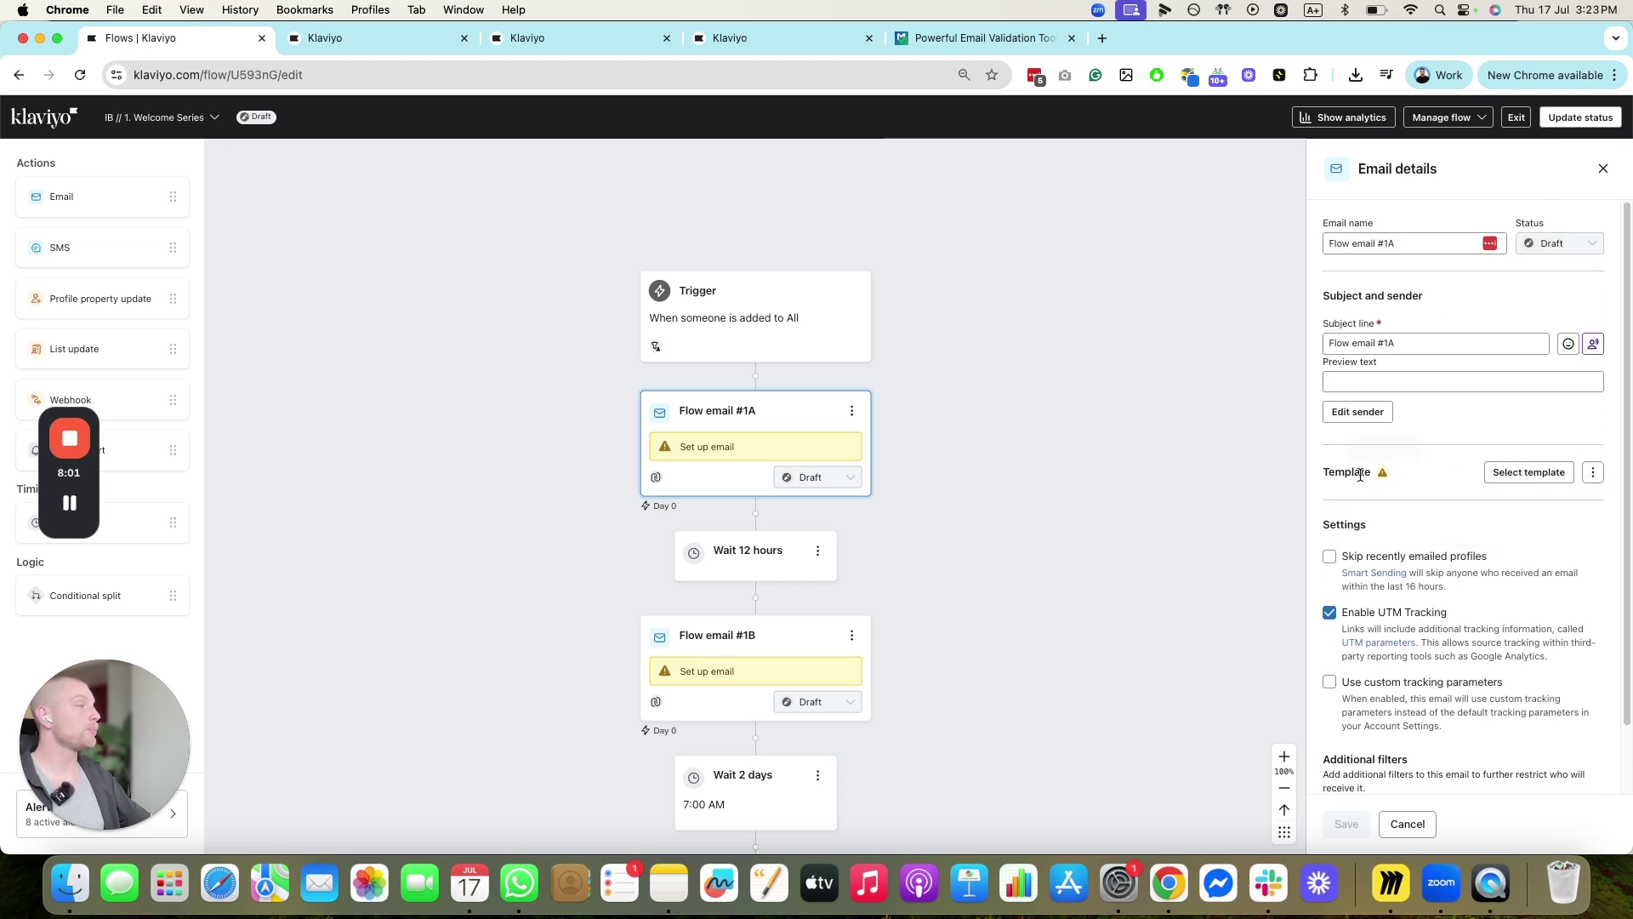
{"action": "left_click", "coordinate": [1593, 475]}
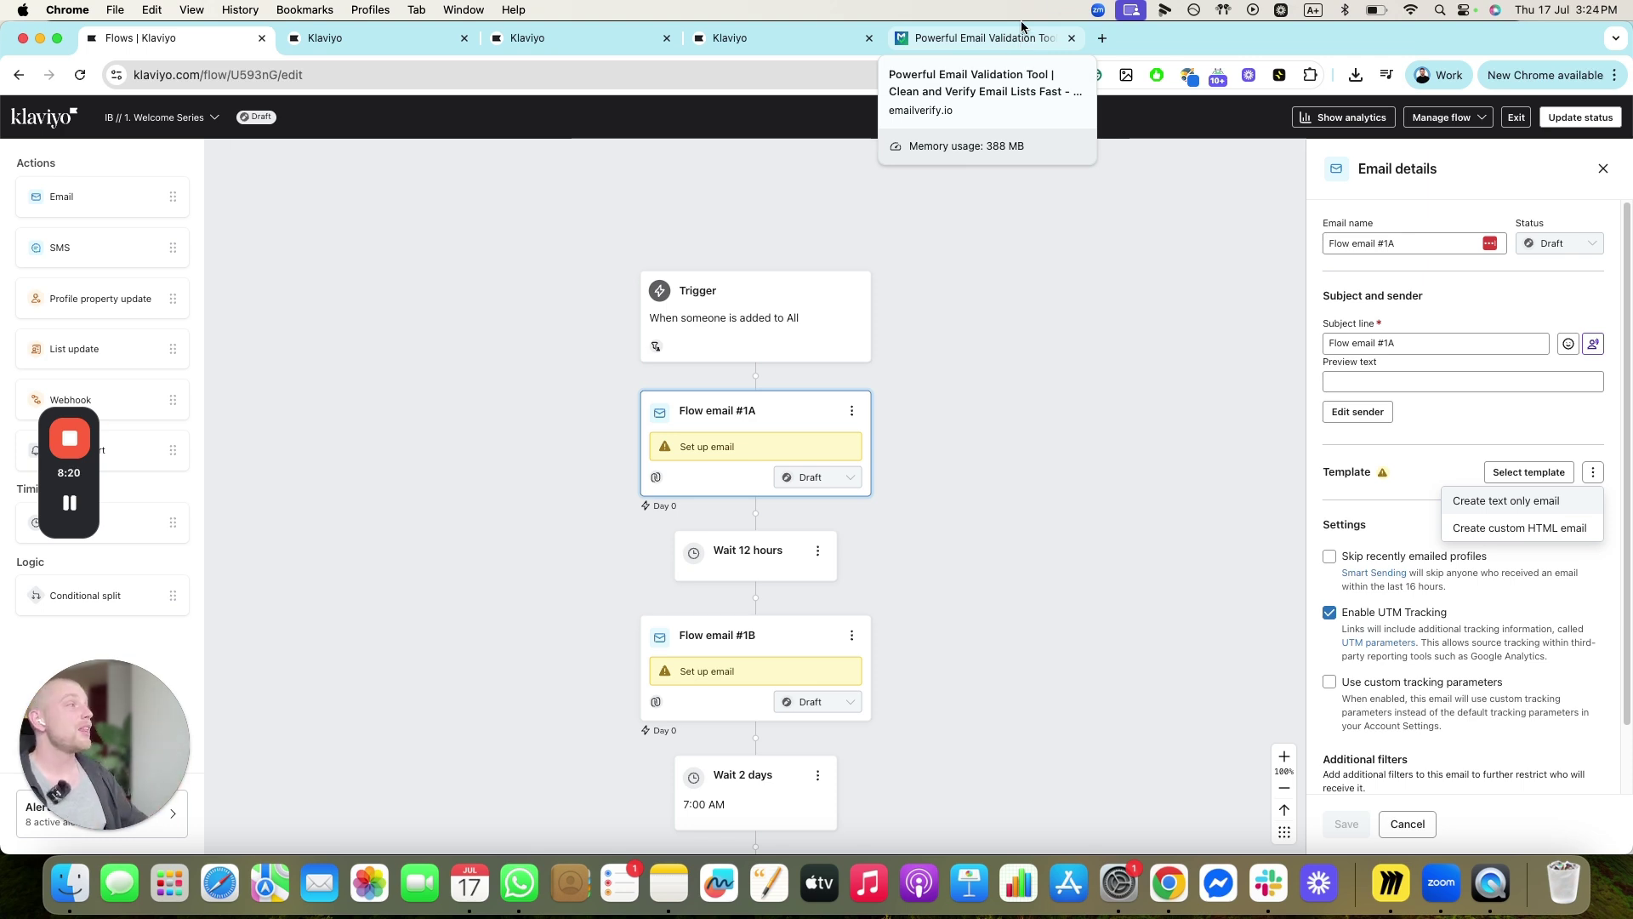
{"action": "left_click", "coordinate": [1052, 394]}
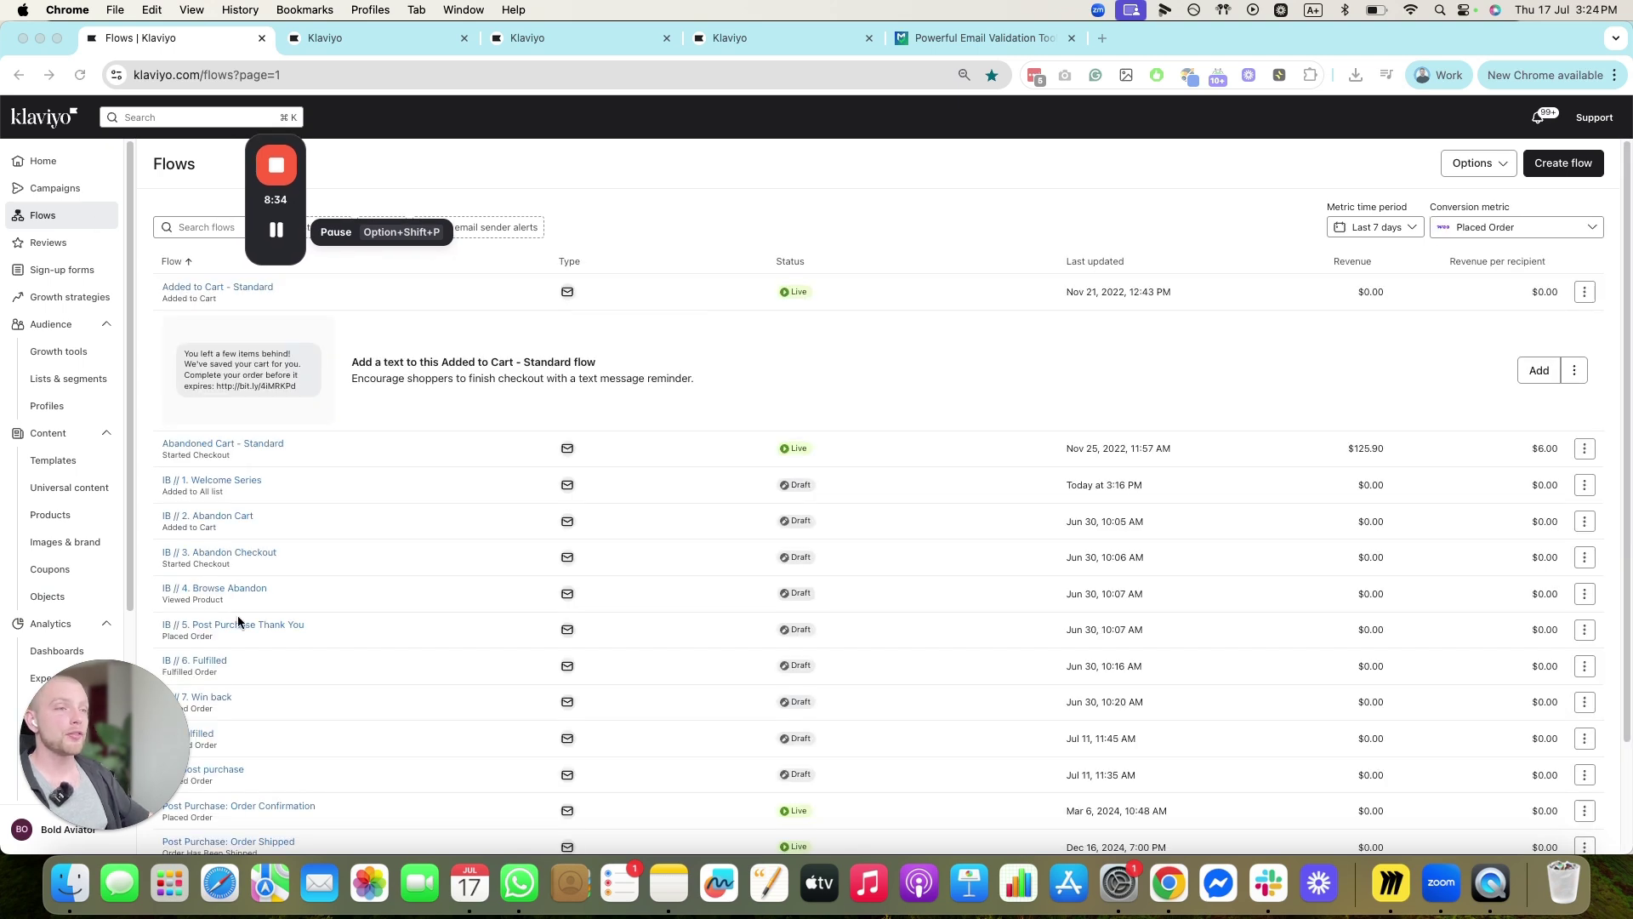
- View the live Post Purchase: Order Shipped flow (445 delivered), then start Gmail in a new tab
{"action": "scroll", "coordinate": [239, 622], "scroll_direction": "down", "scroll_amount": 3}
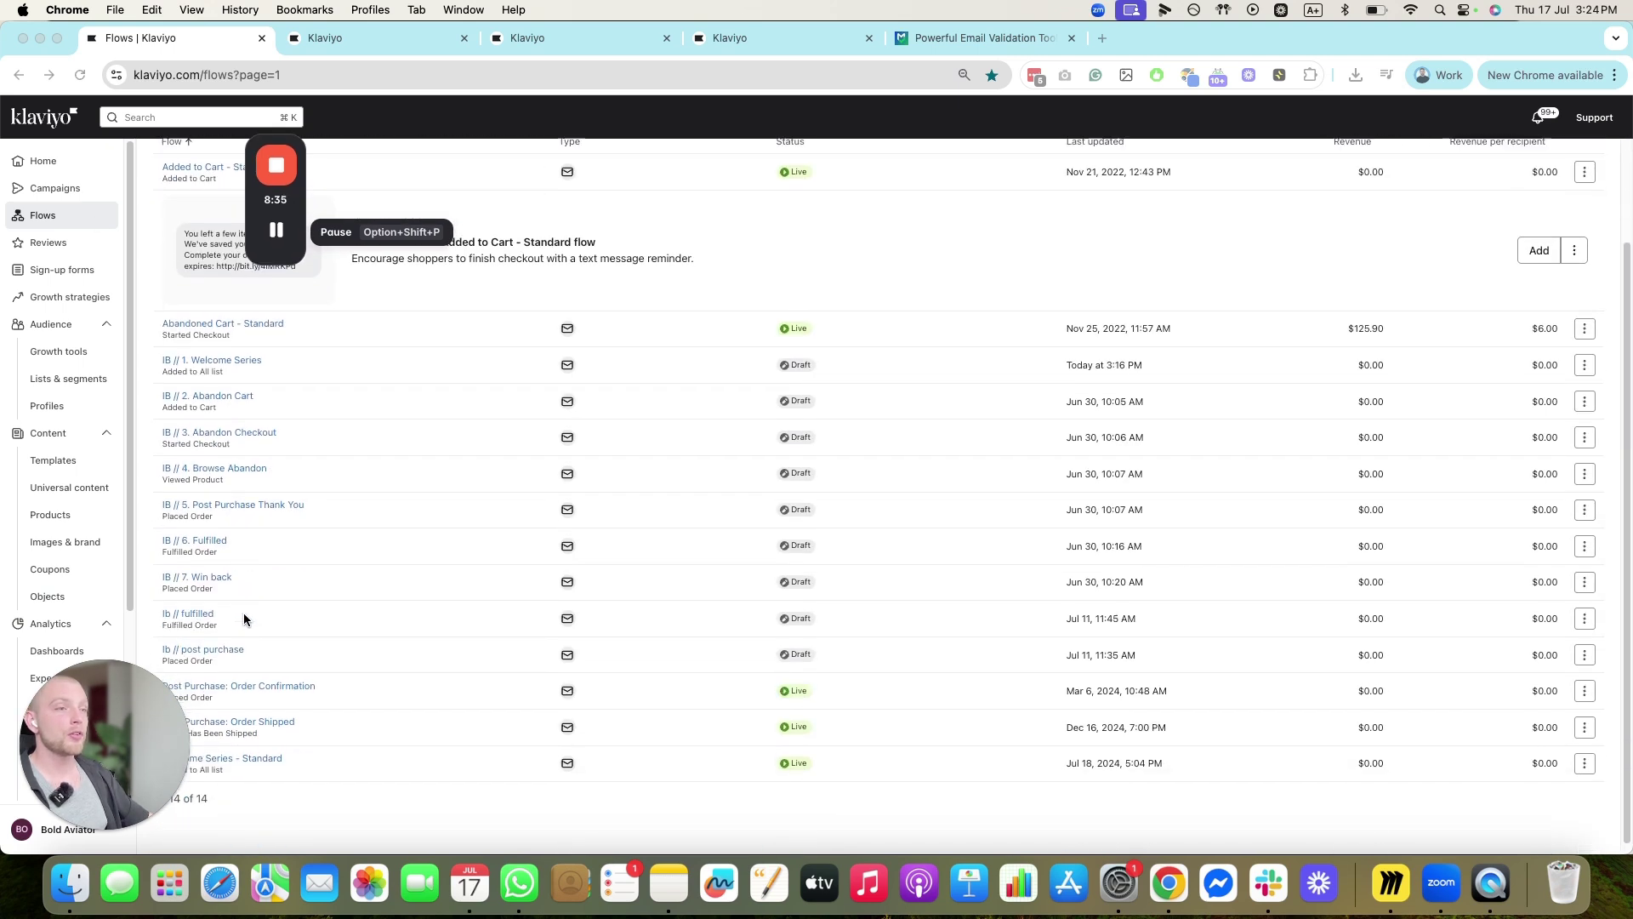
{"action": "left_click", "coordinate": [277, 714]}
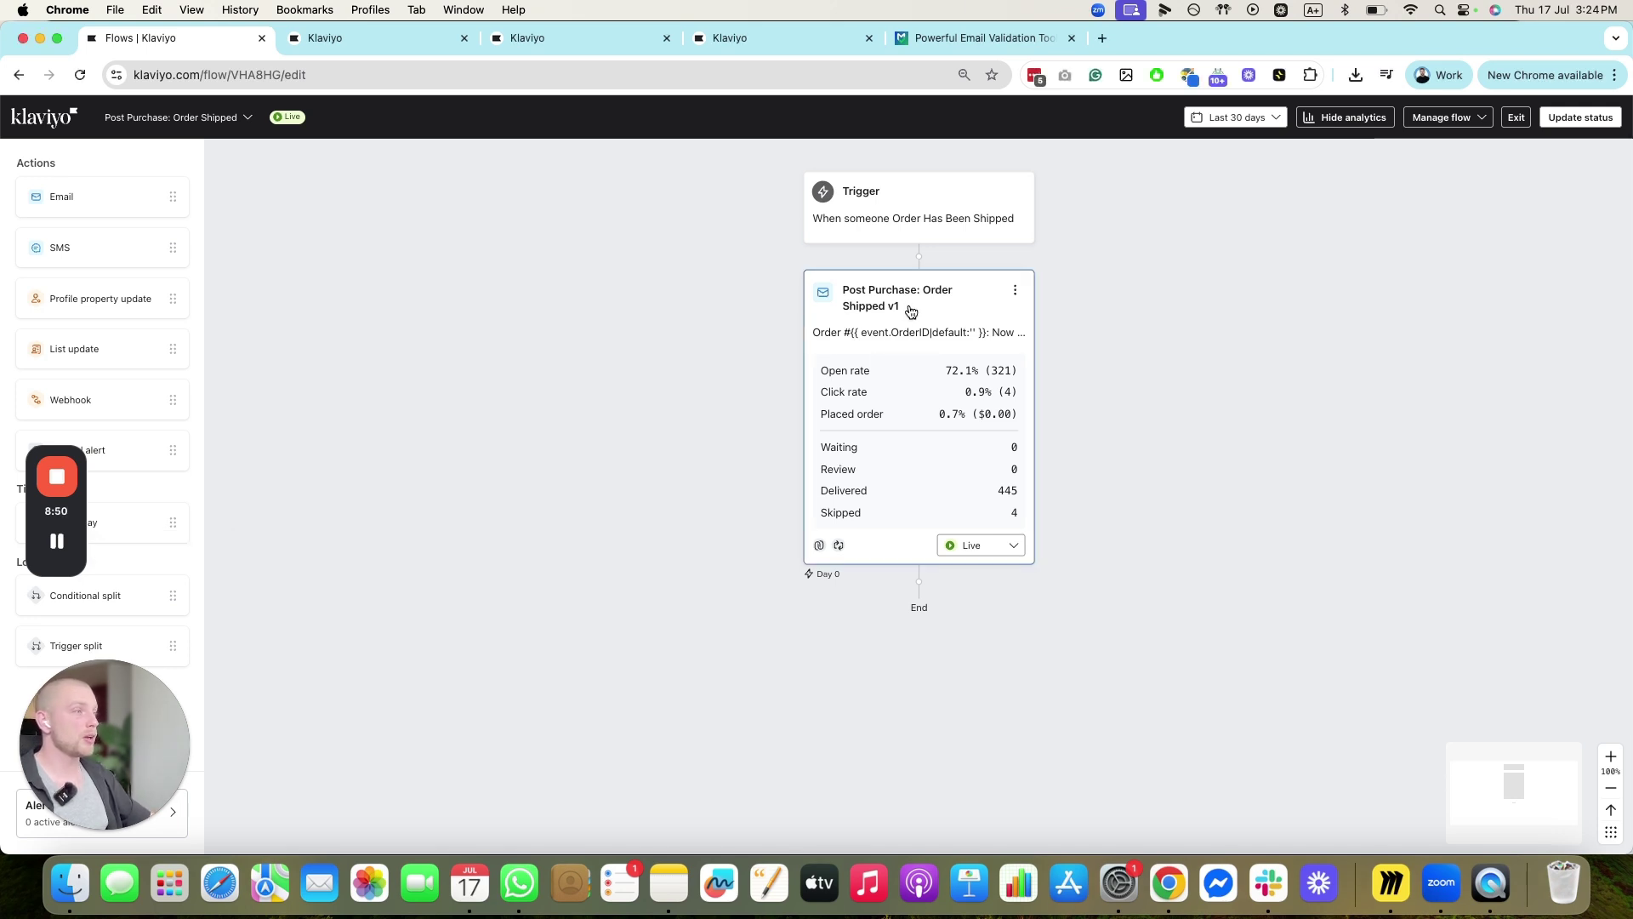
{"action": "left_click_drag", "start_coordinate": [828, 535], "coordinate": [862, 566]}
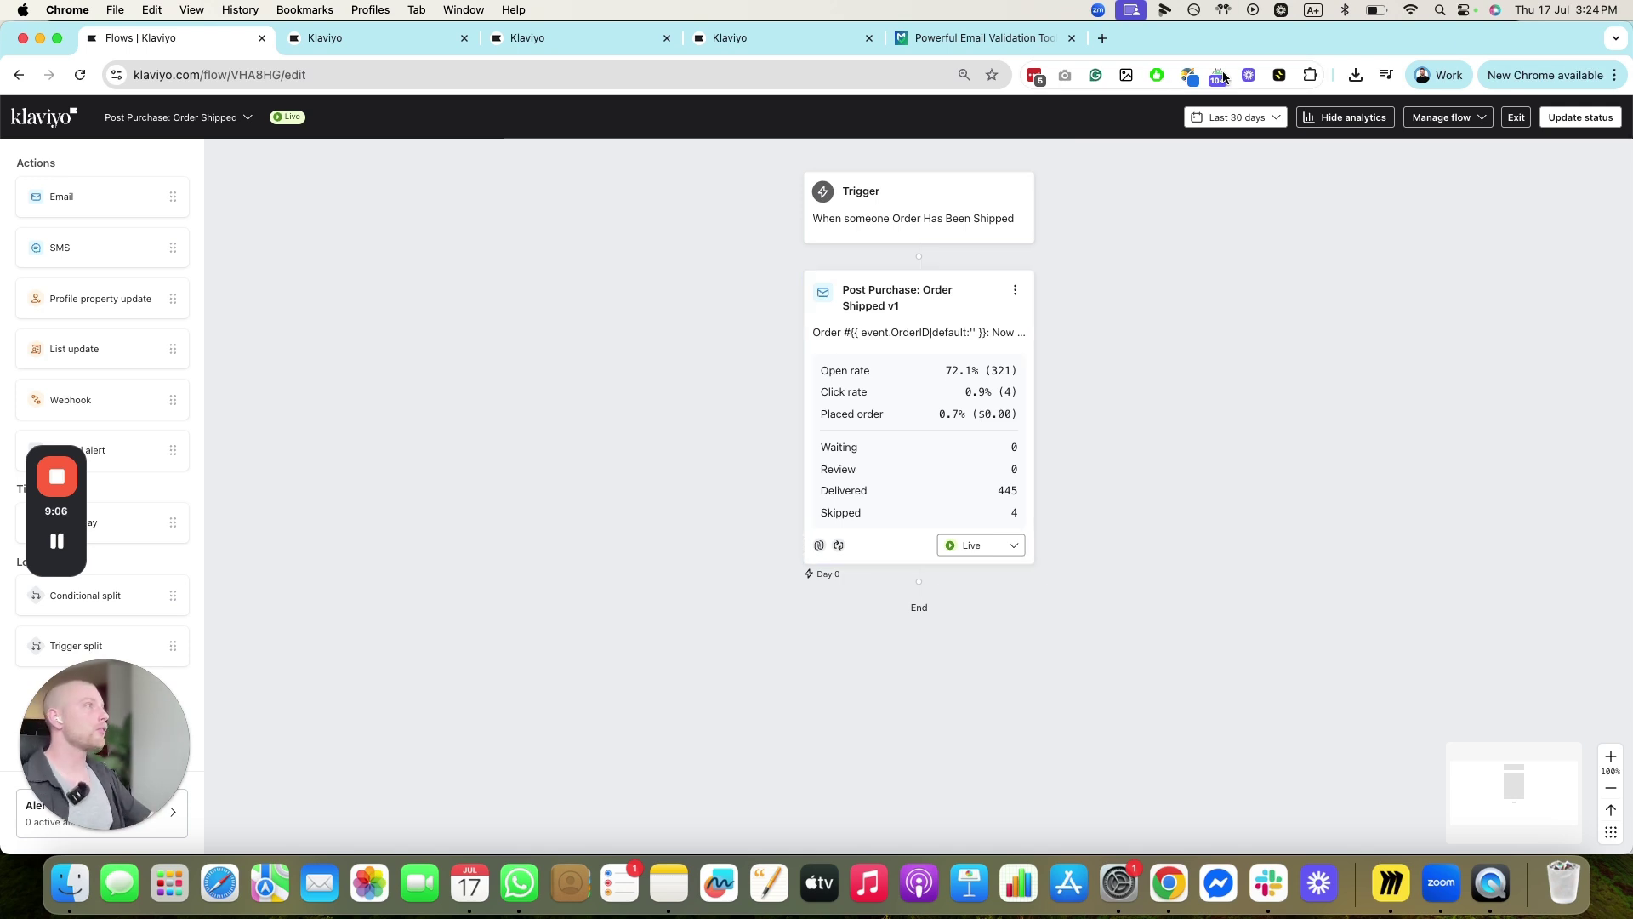
{"action": "left_click", "coordinate": [1103, 37]}
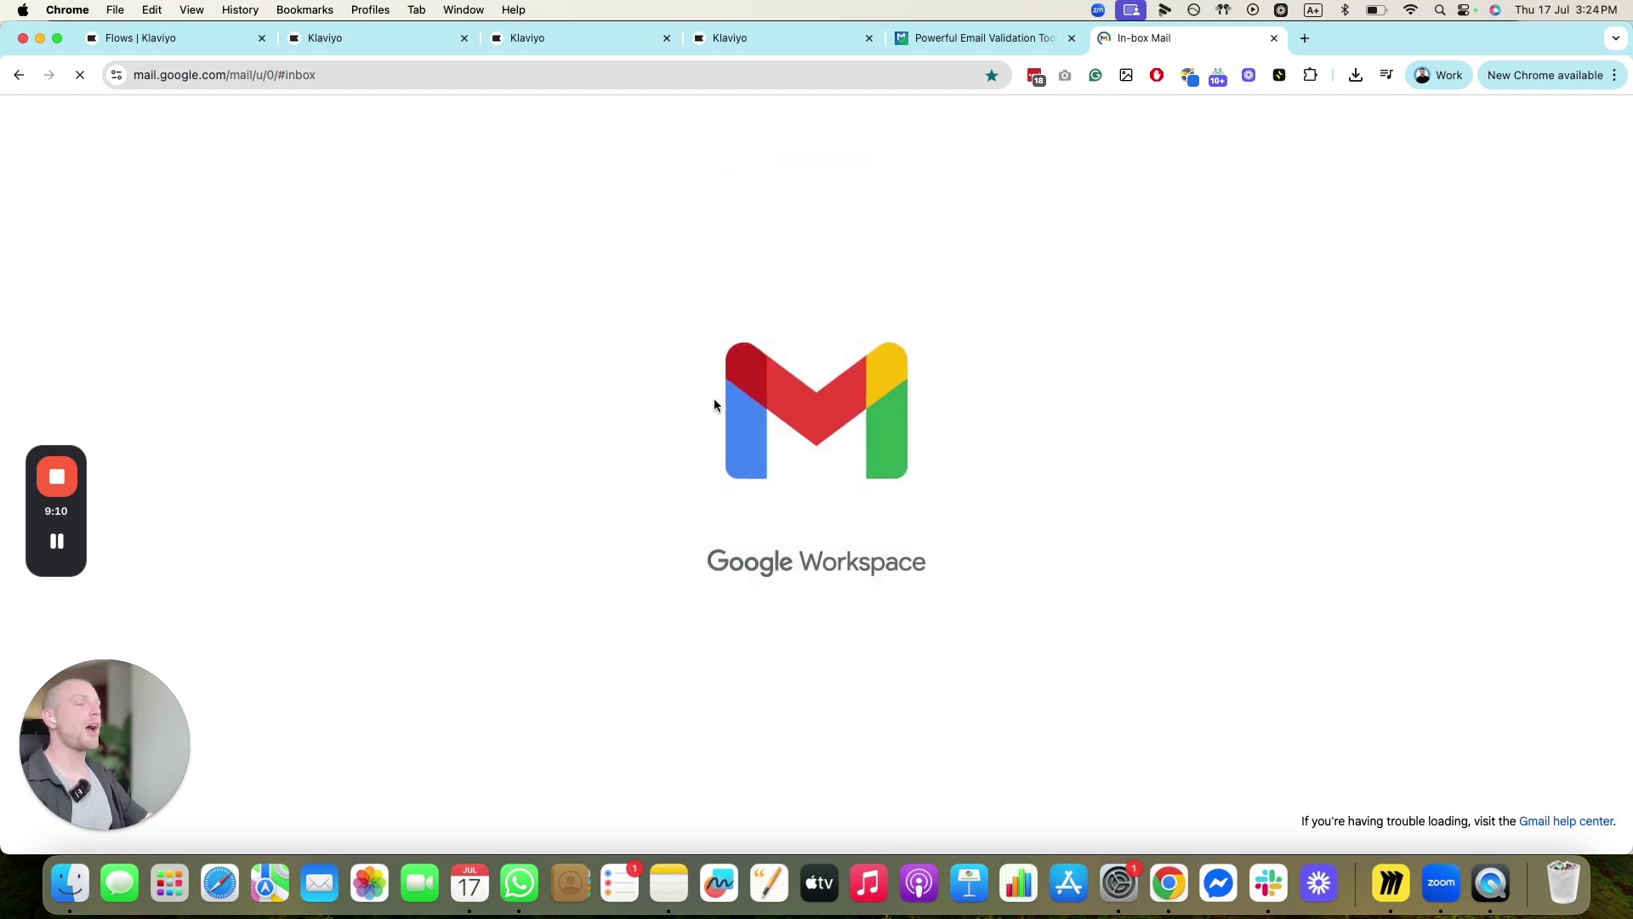
- Check Gmail's Promotions category, then Updates, with its Klaviyo Google Ads integration notice
{"action": "mouse_move", "coordinate": [76, 559]}
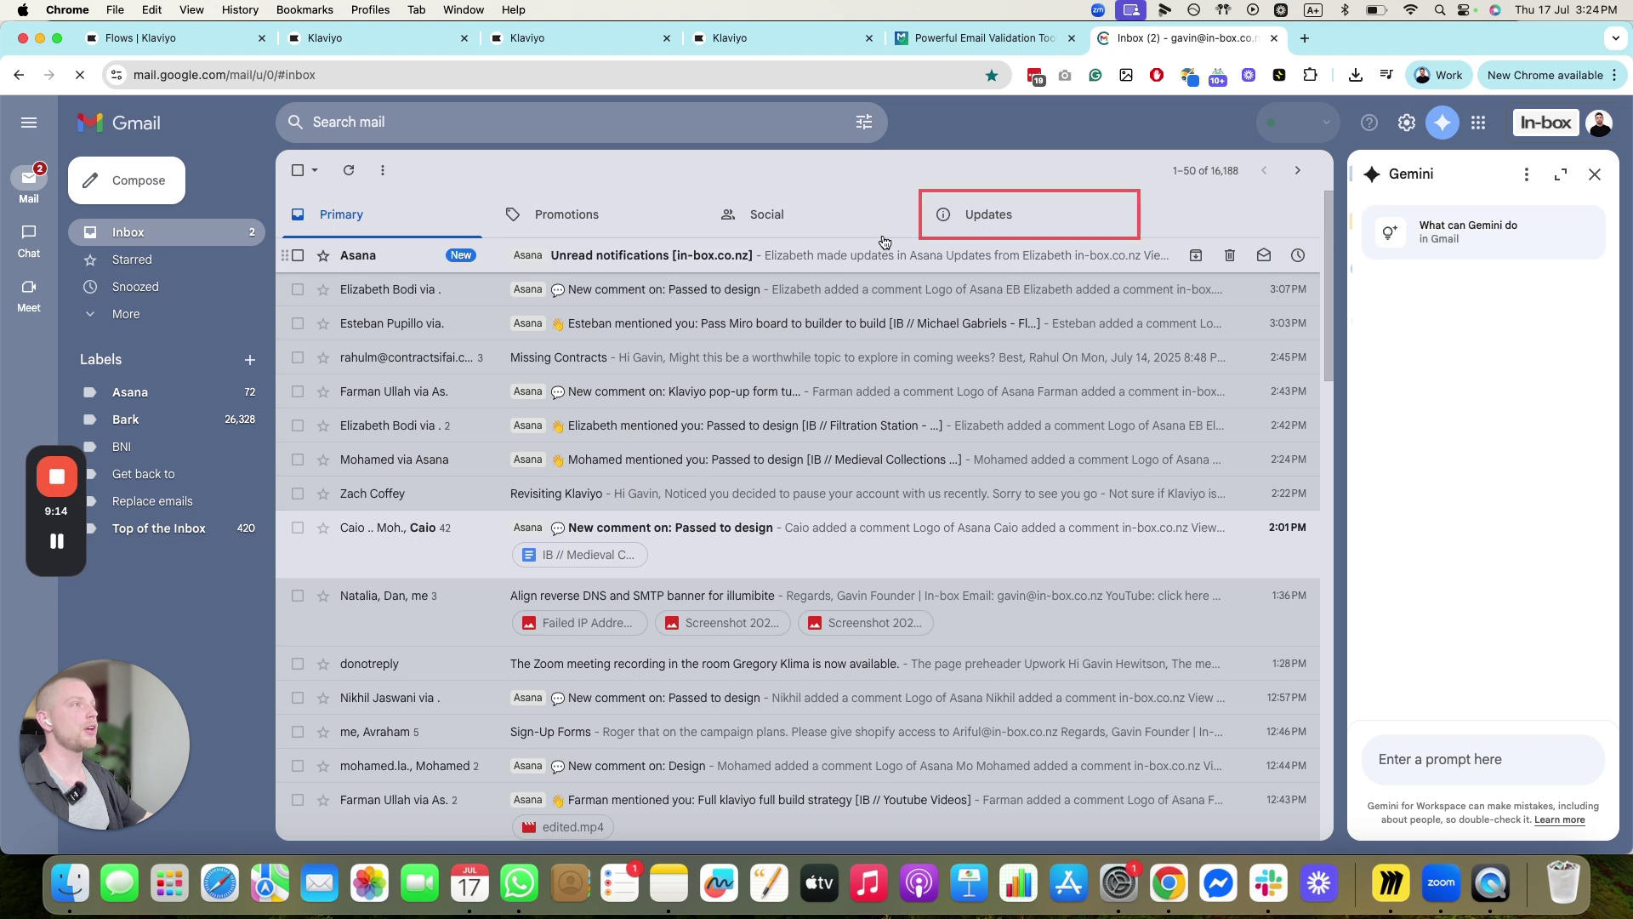
{"action": "left_click", "coordinate": [570, 223]}
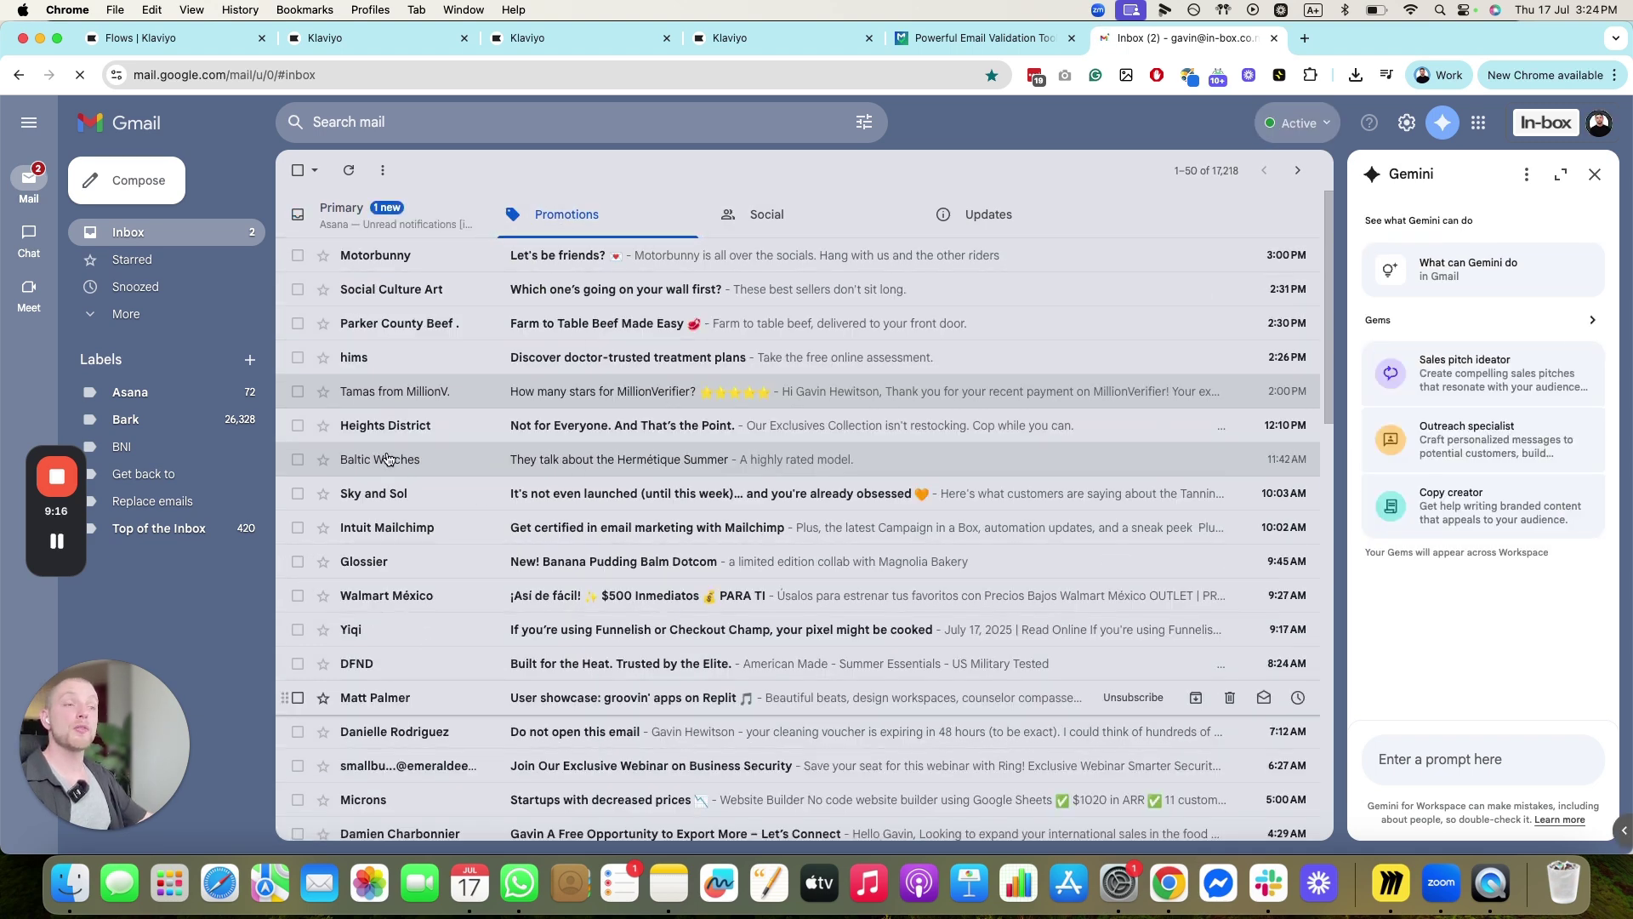
{"action": "left_click", "coordinate": [993, 226]}
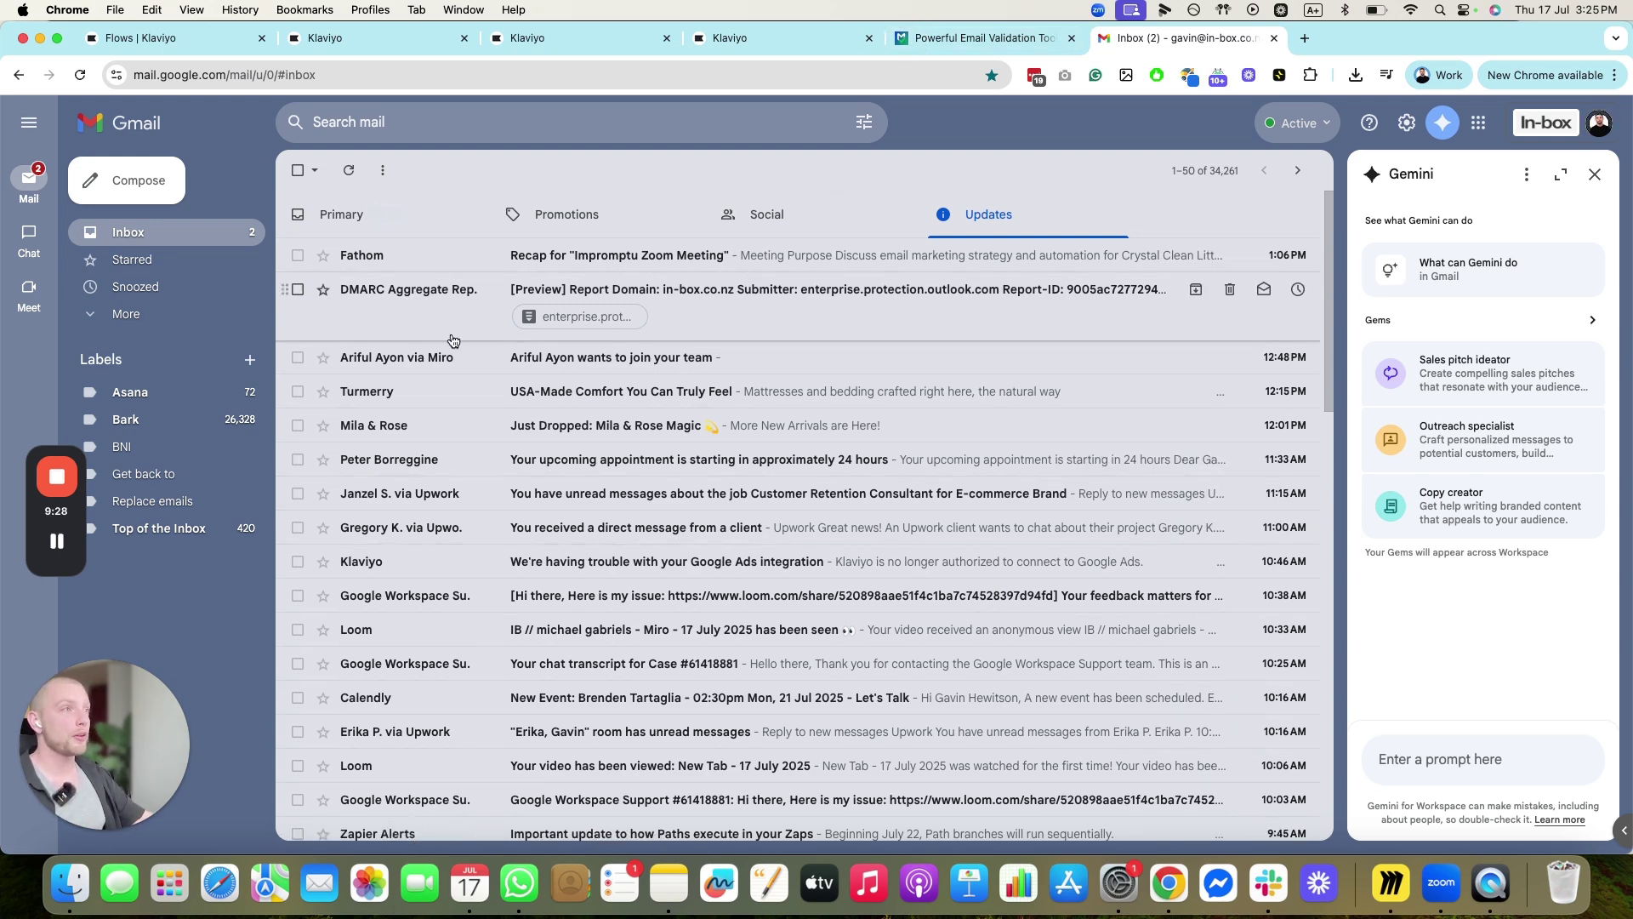
{"action": "scroll", "coordinate": [498, 537], "scroll_direction": "down", "scroll_amount": 1}
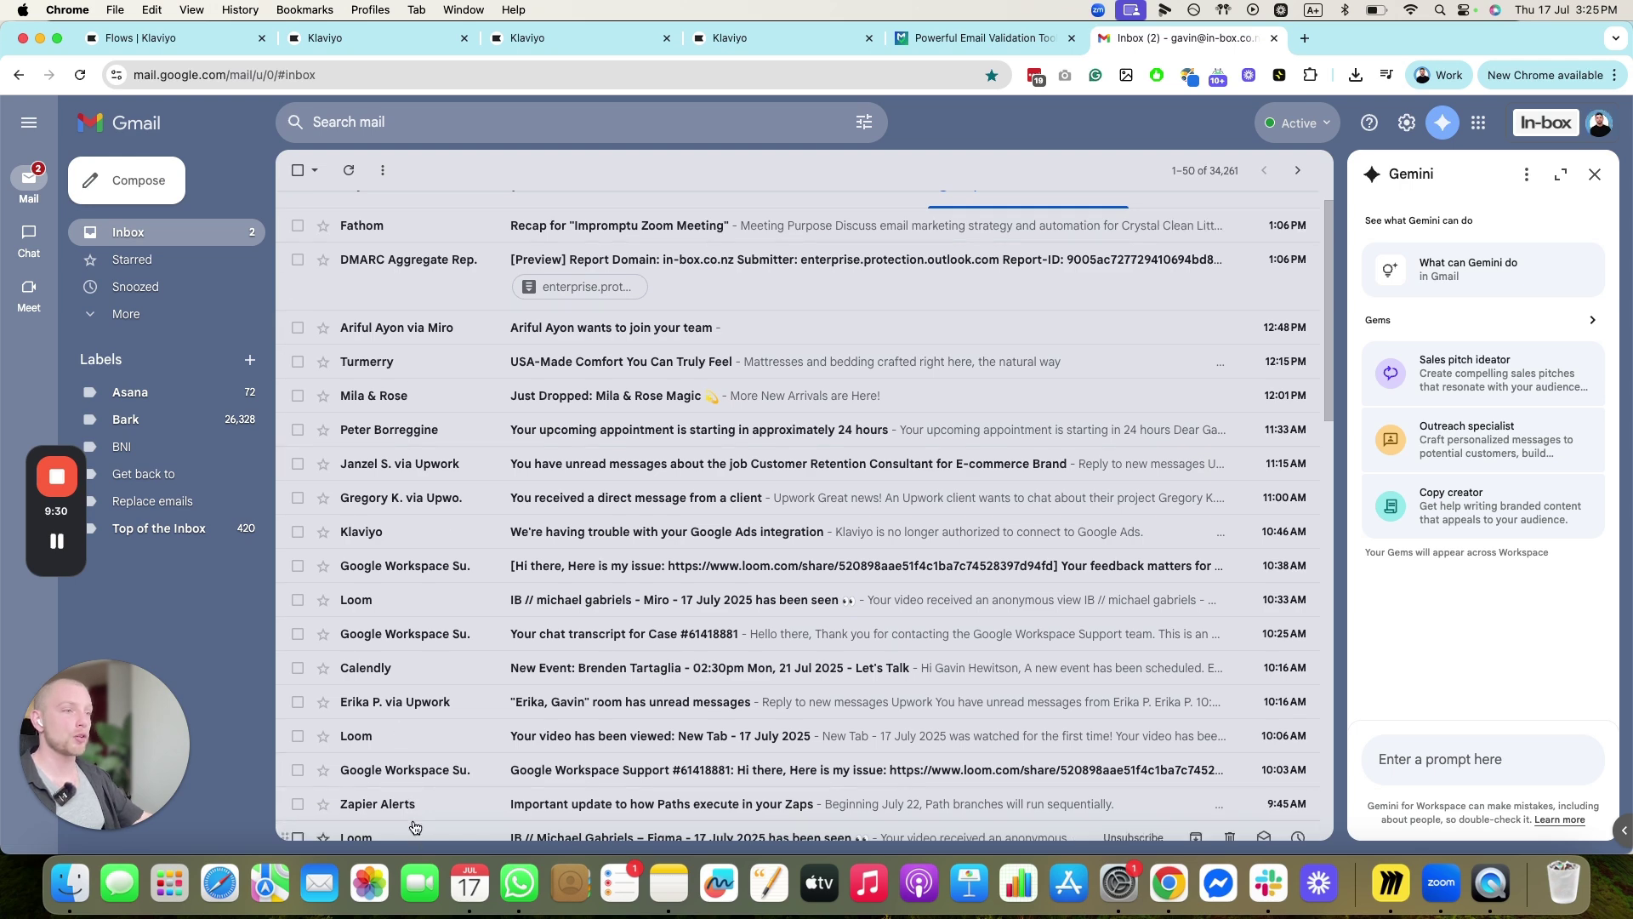
{"action": "scroll", "coordinate": [476, 587], "scroll_direction": "up", "scroll_amount": 1}
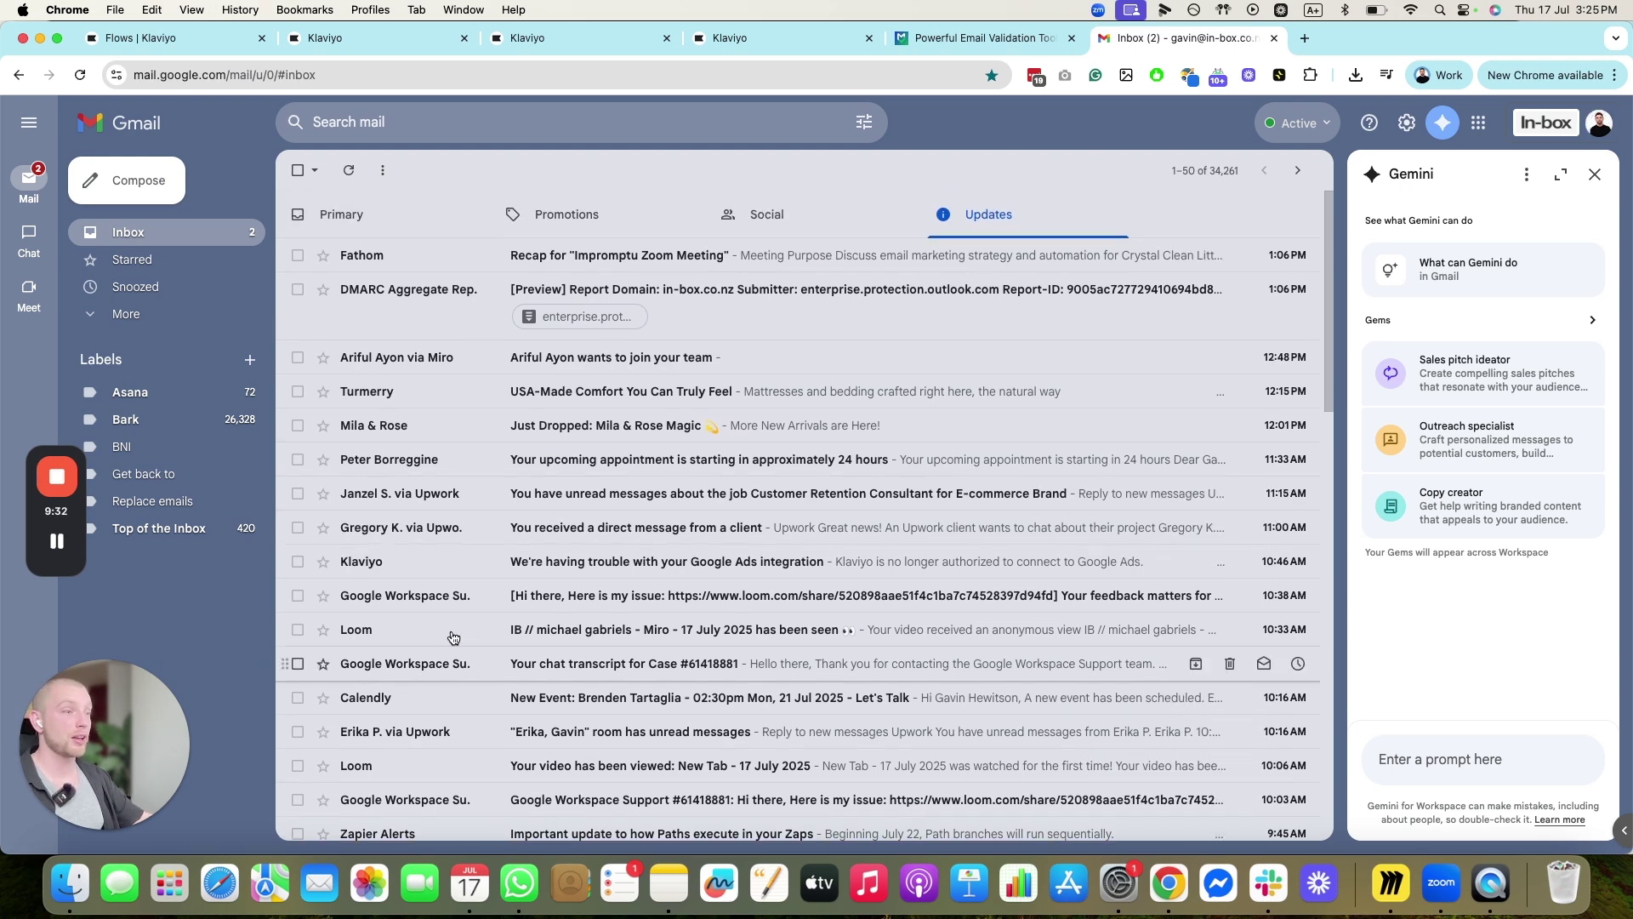
- Return to Klaviyo and close the leftover Abandon Checkout and Welcome Series flow tabs
{"action": "left_click", "coordinate": [831, 38]}
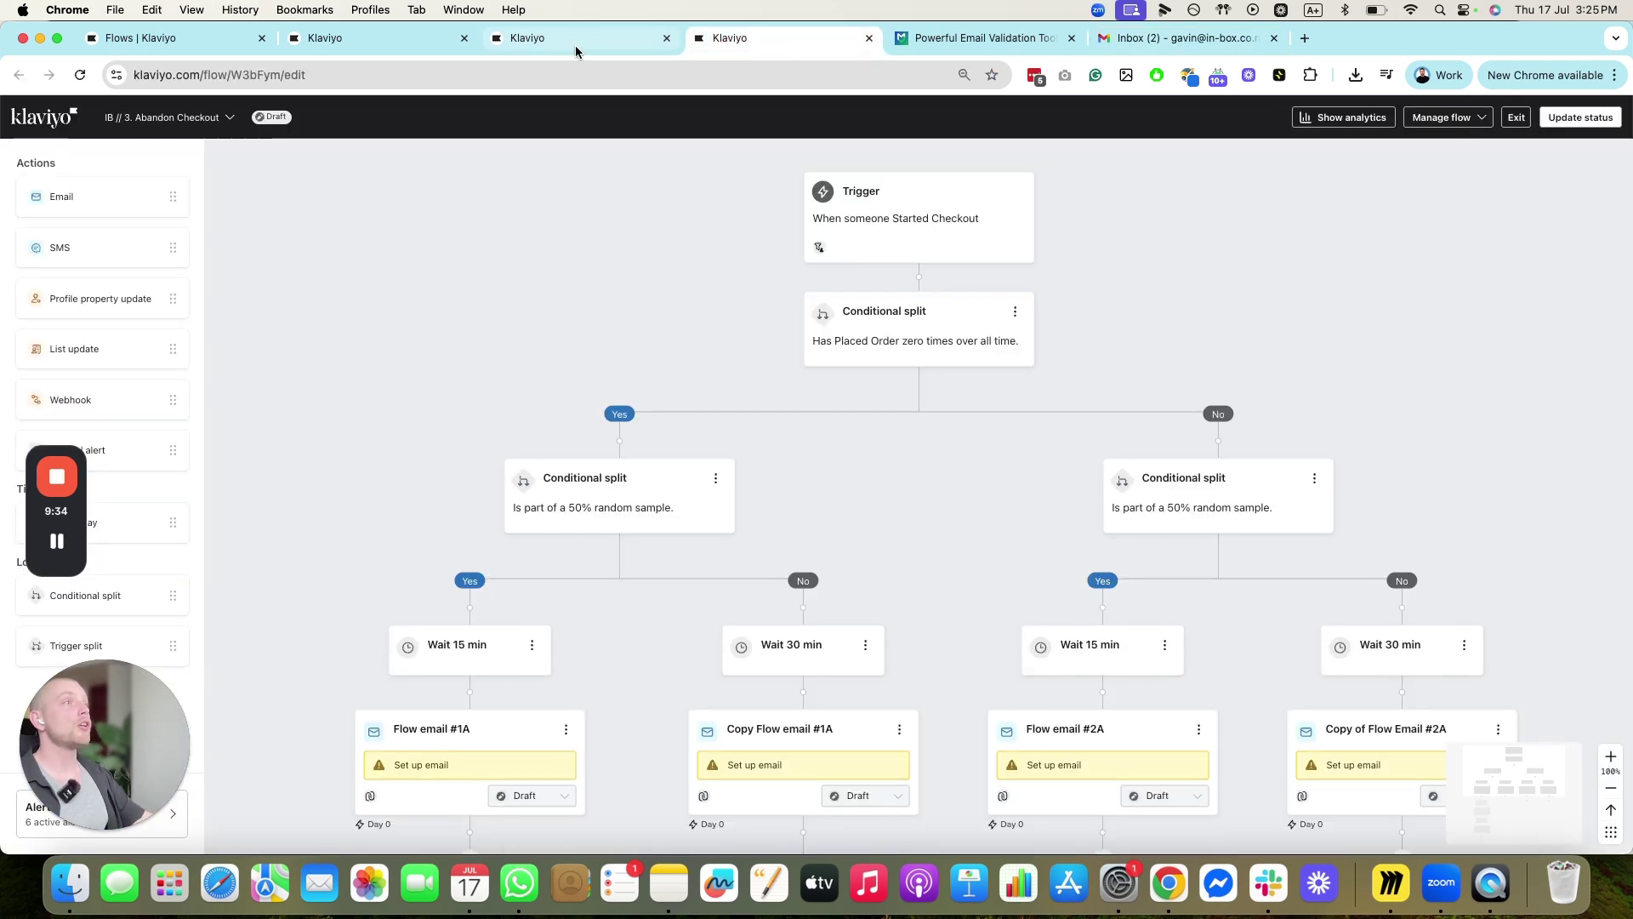
{"action": "left_click", "coordinate": [582, 41]}
{"action": "left_click", "coordinate": [337, 33]}
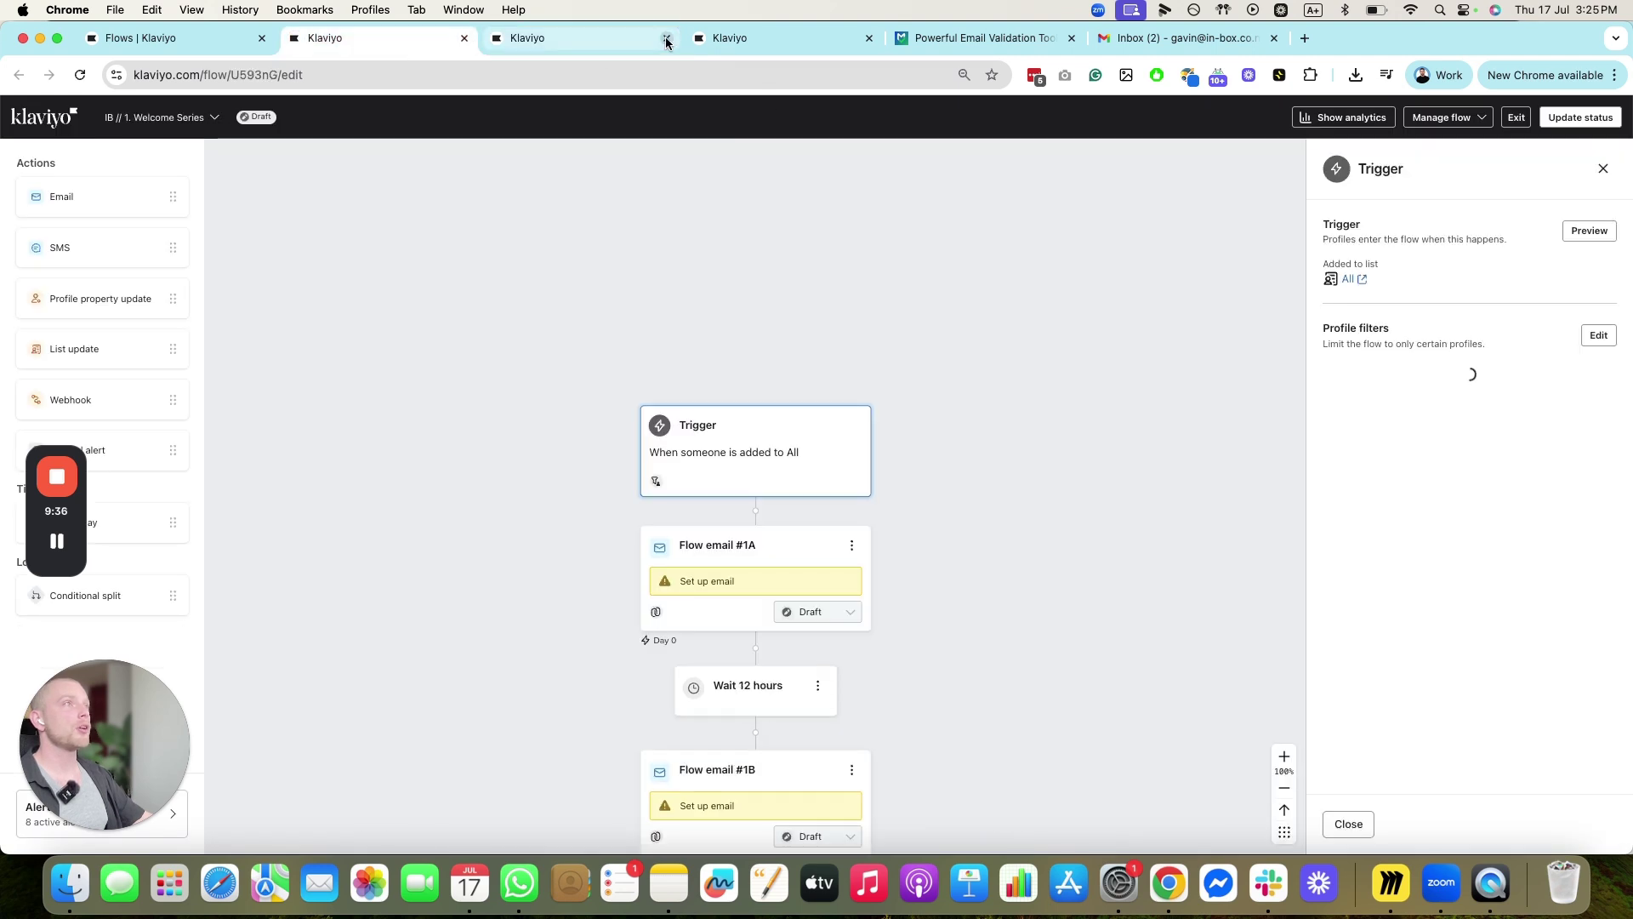
{"action": "left_click", "coordinate": [463, 38]}
{"action": "left_click", "coordinate": [464, 38]}
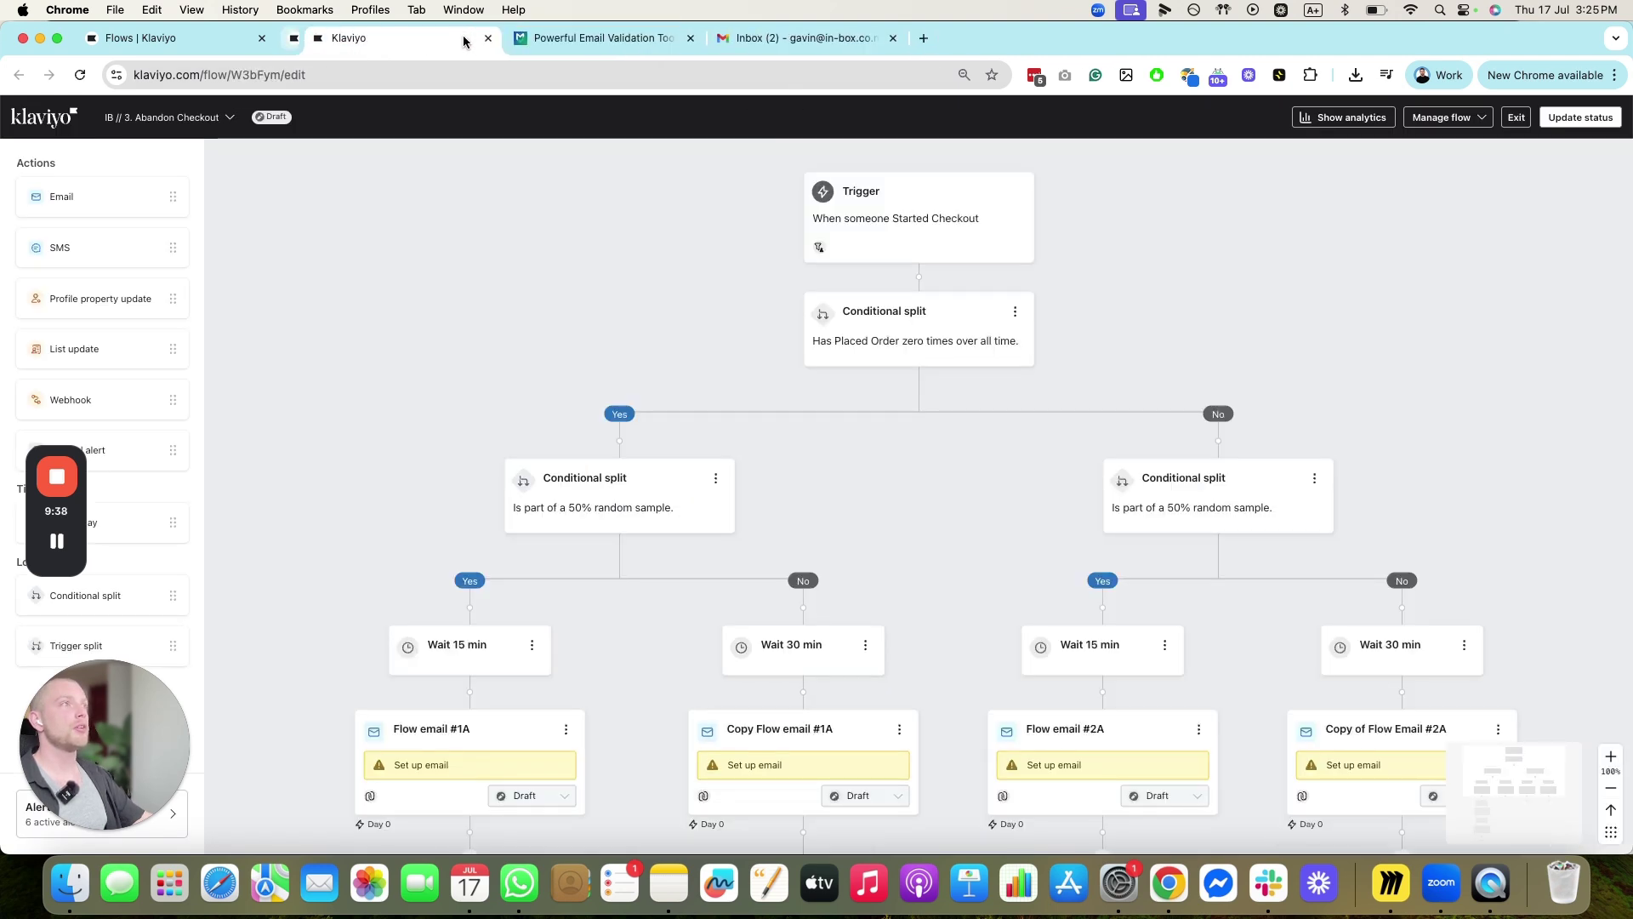
{"action": "left_click", "coordinate": [464, 38]}
{"action": "left_click", "coordinate": [170, 38]}
- Confirm the Order Shipped email's transactional status is Accepted, then return to the Flows list
{"action": "left_click", "coordinate": [953, 392]}
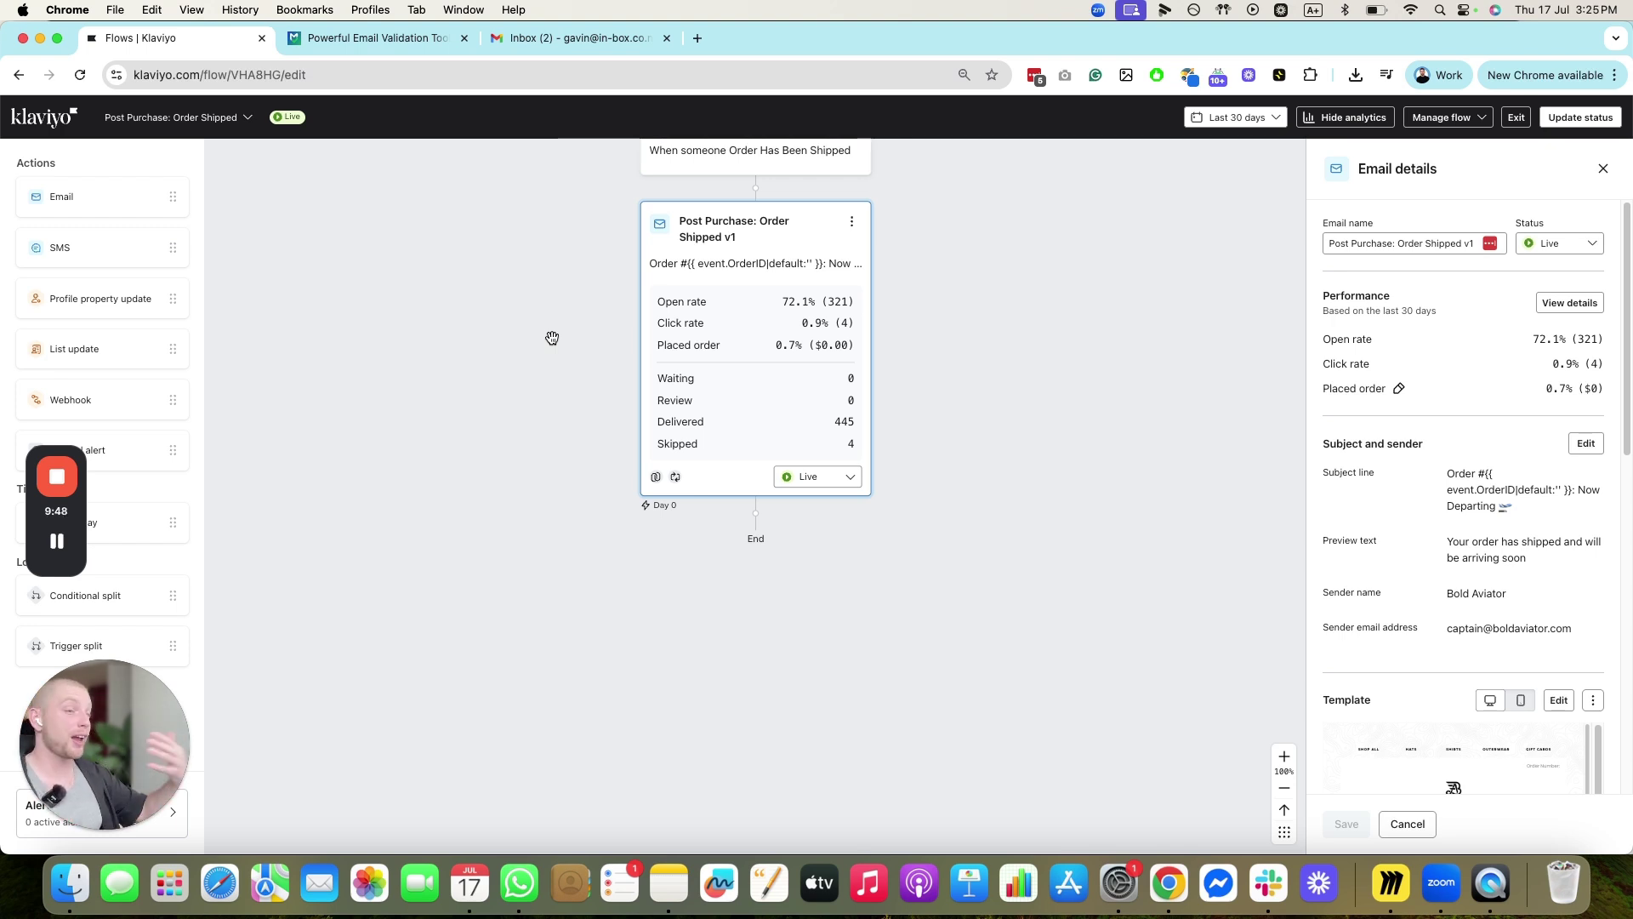
{"action": "scroll", "coordinate": [1415, 667], "scroll_direction": "down", "scroll_amount": 5}
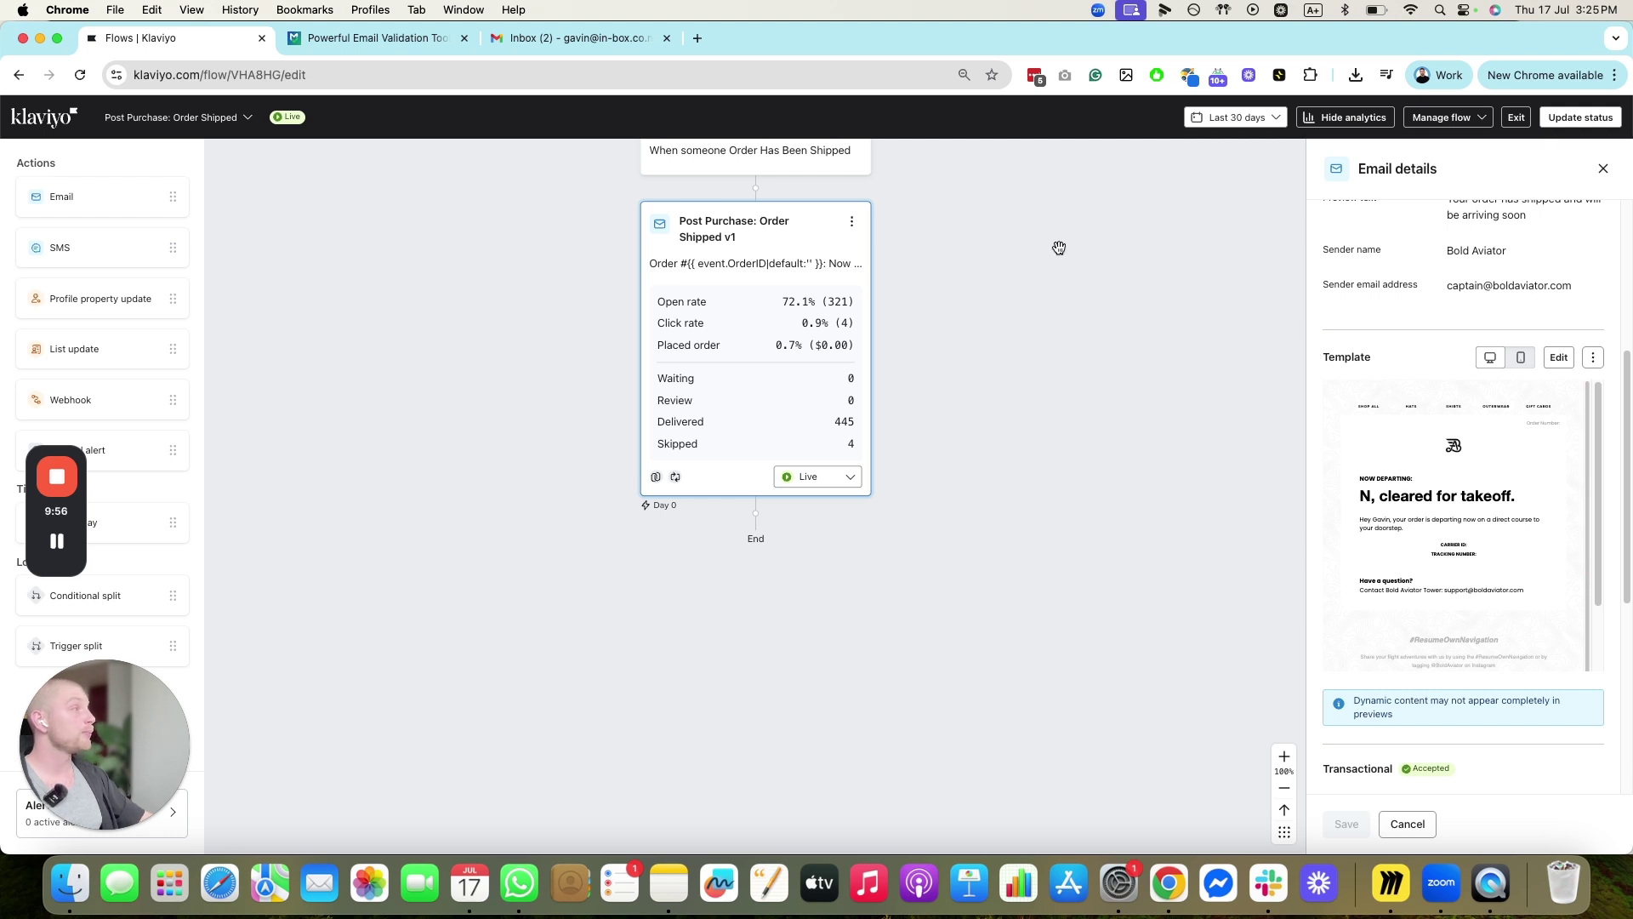
{"action": "scroll", "coordinate": [1454, 553], "scroll_direction": "down", "scroll_amount": 4}
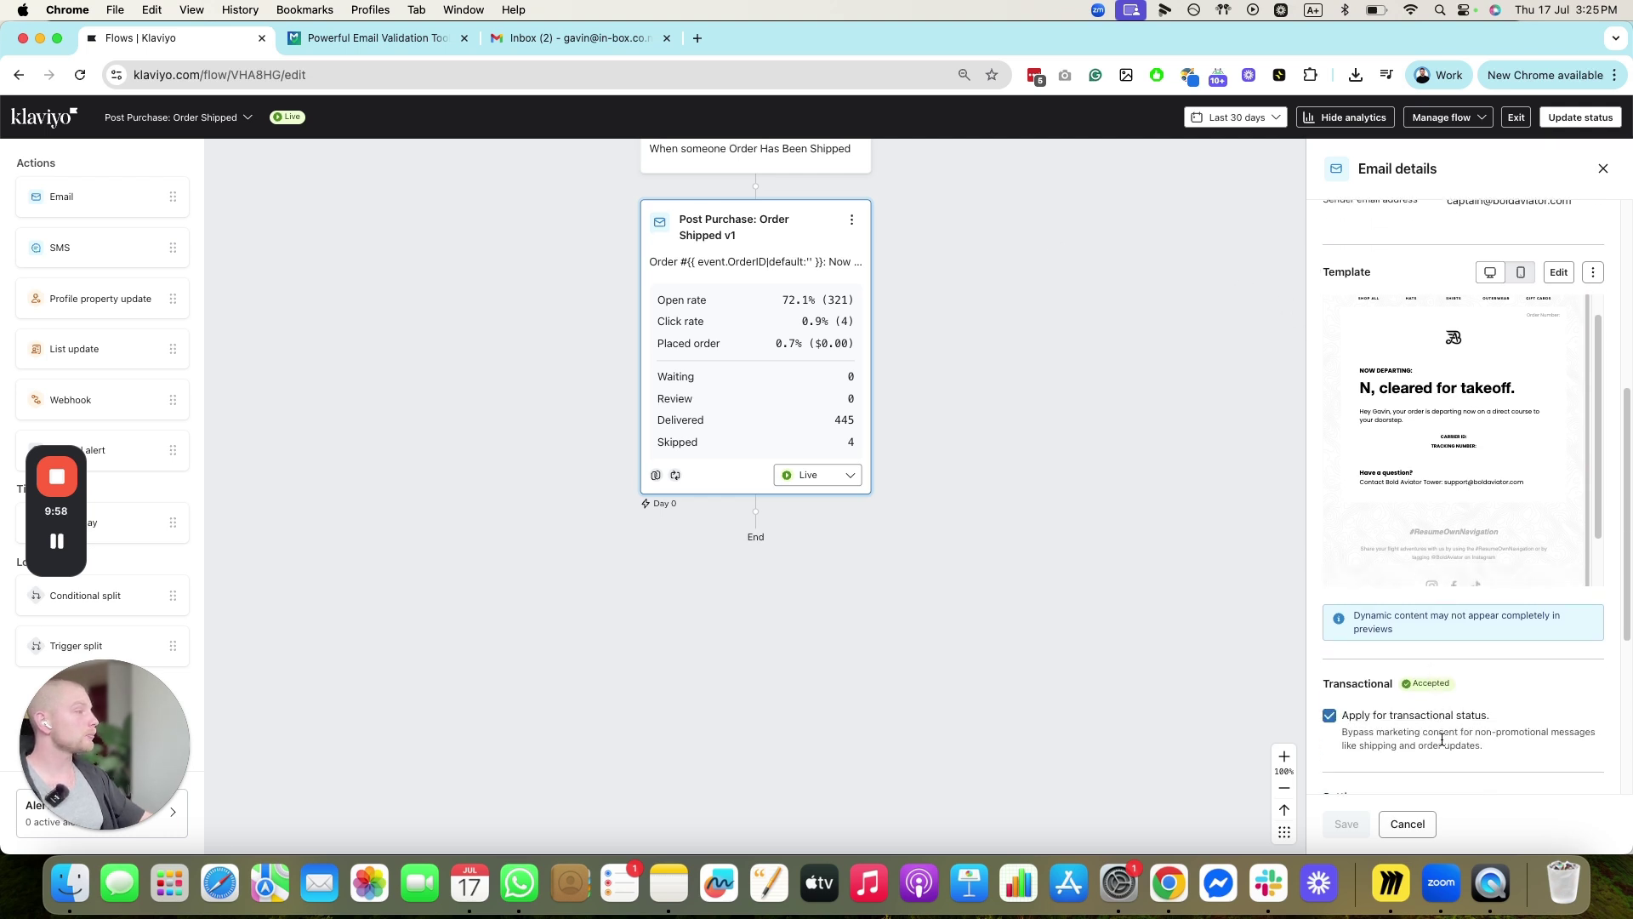
{"action": "scroll", "coordinate": [1442, 740], "scroll_direction": "down", "scroll_amount": 3}
{"action": "left_click_drag", "start_coordinate": [1320, 444], "coordinate": [1423, 511]}
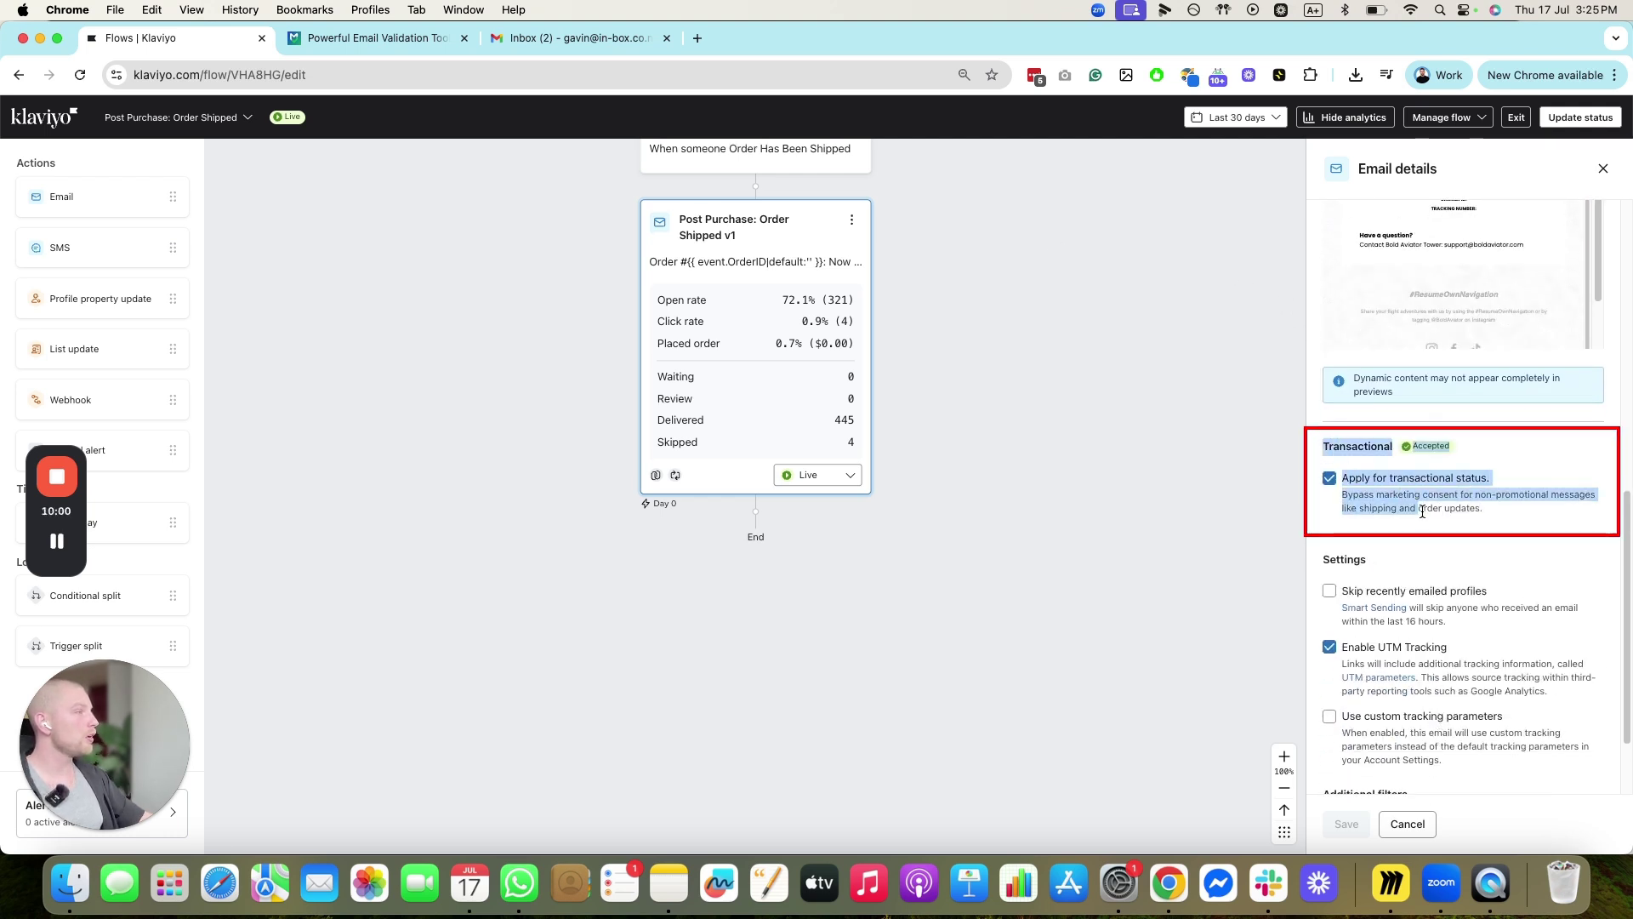
{"action": "left_click", "coordinate": [1538, 519]}
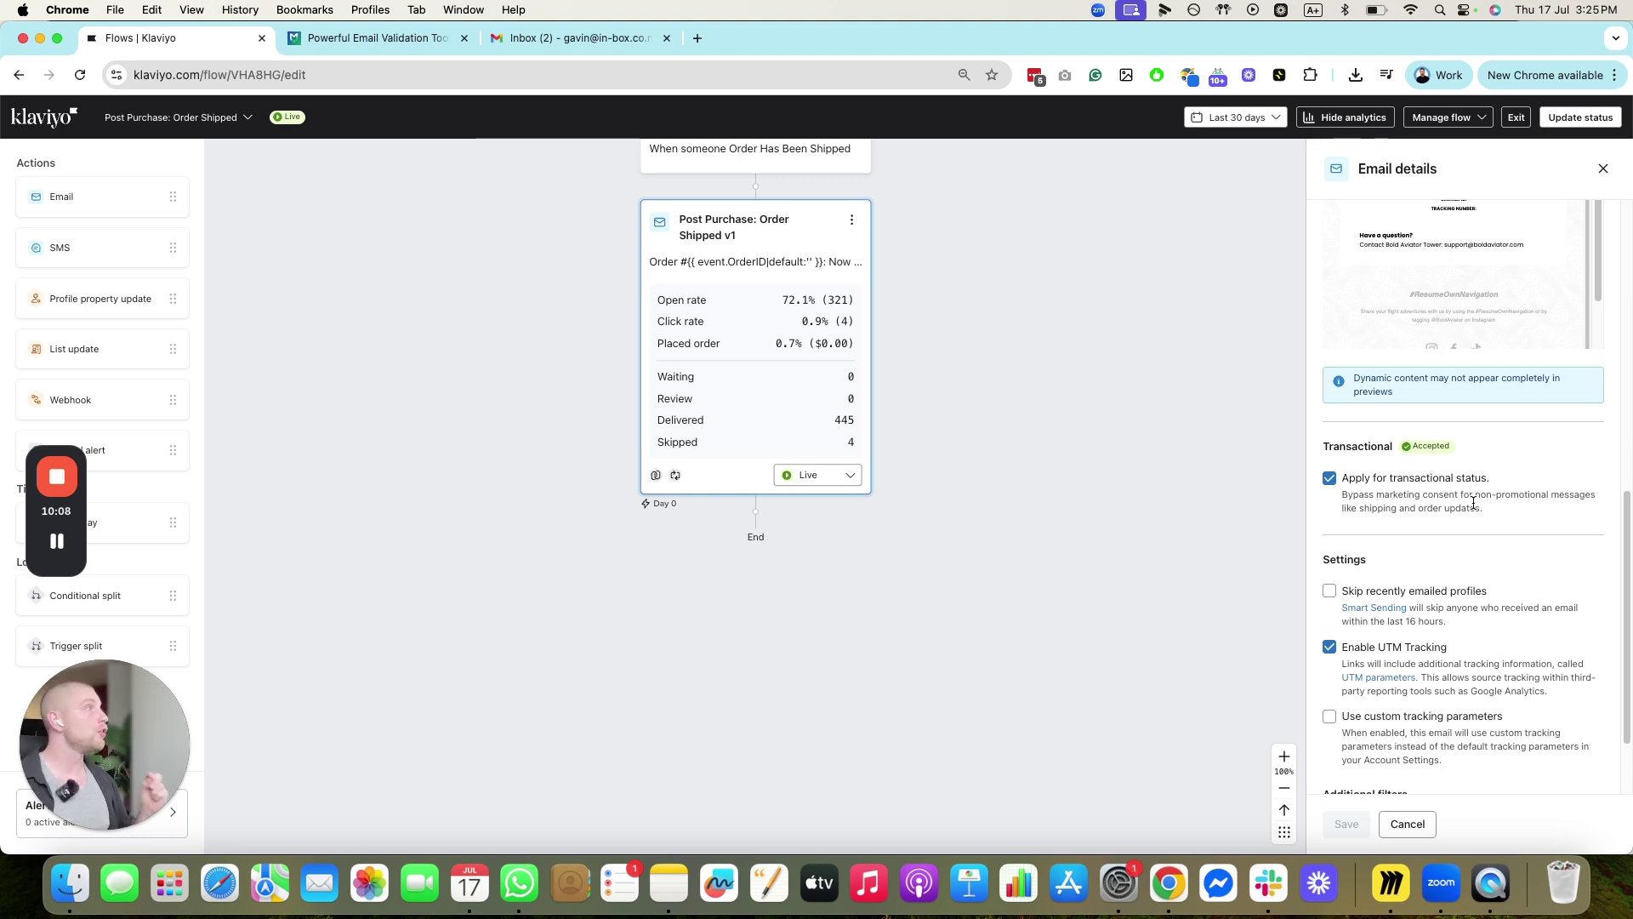
{"action": "left_click_drag", "start_coordinate": [1504, 521], "coordinate": [1310, 473]}
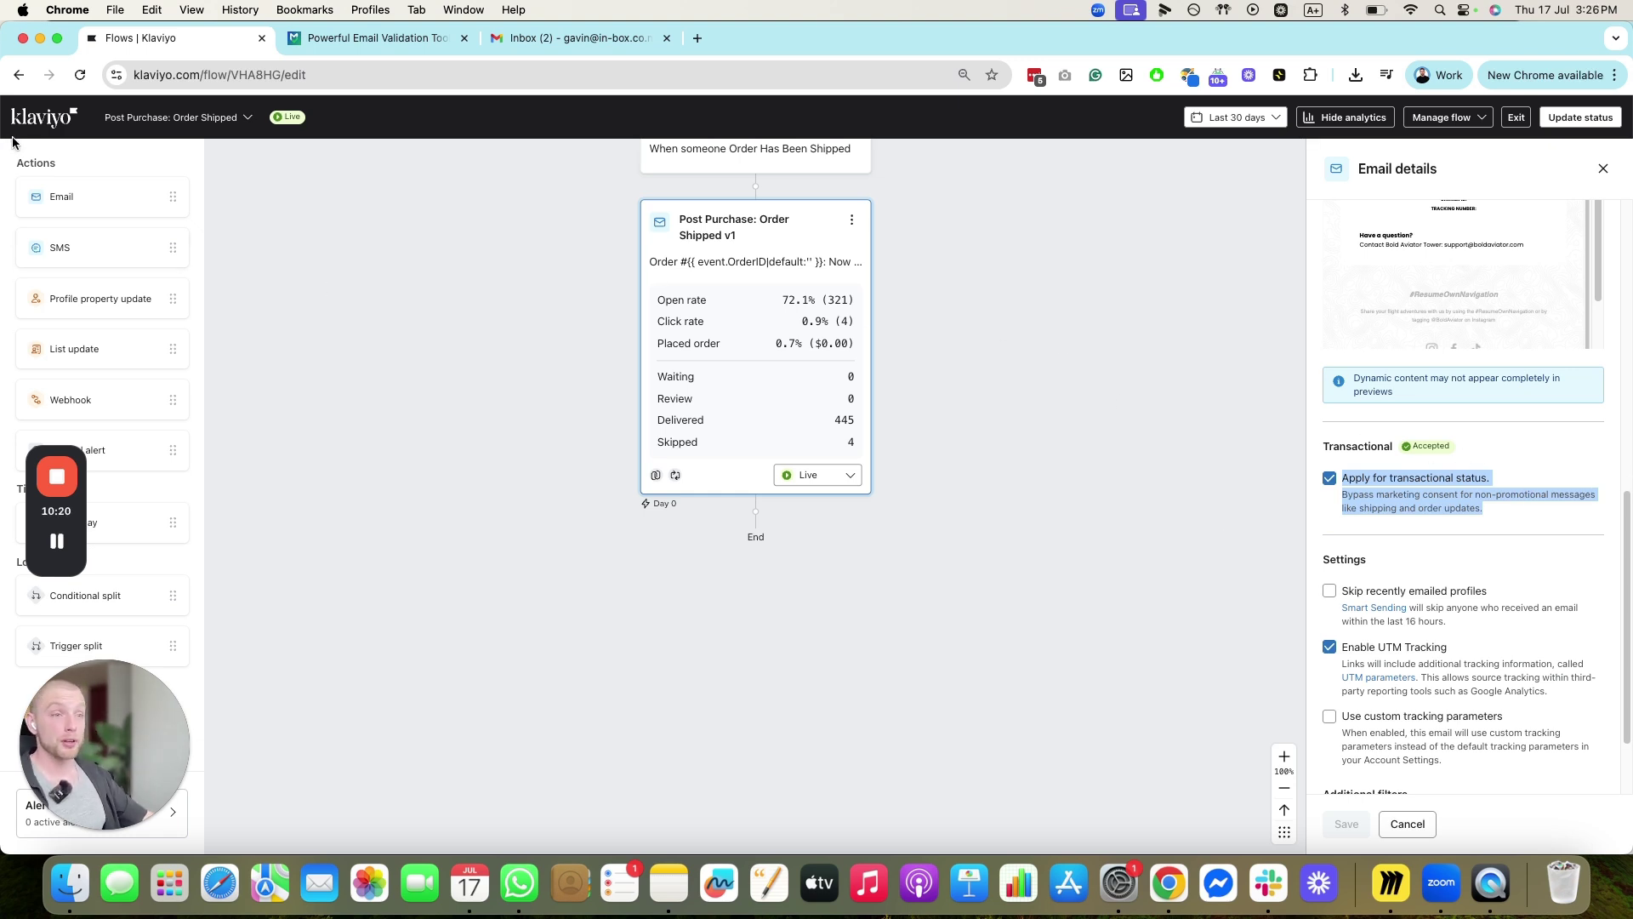
{"action": "left_click", "coordinate": [54, 122]}
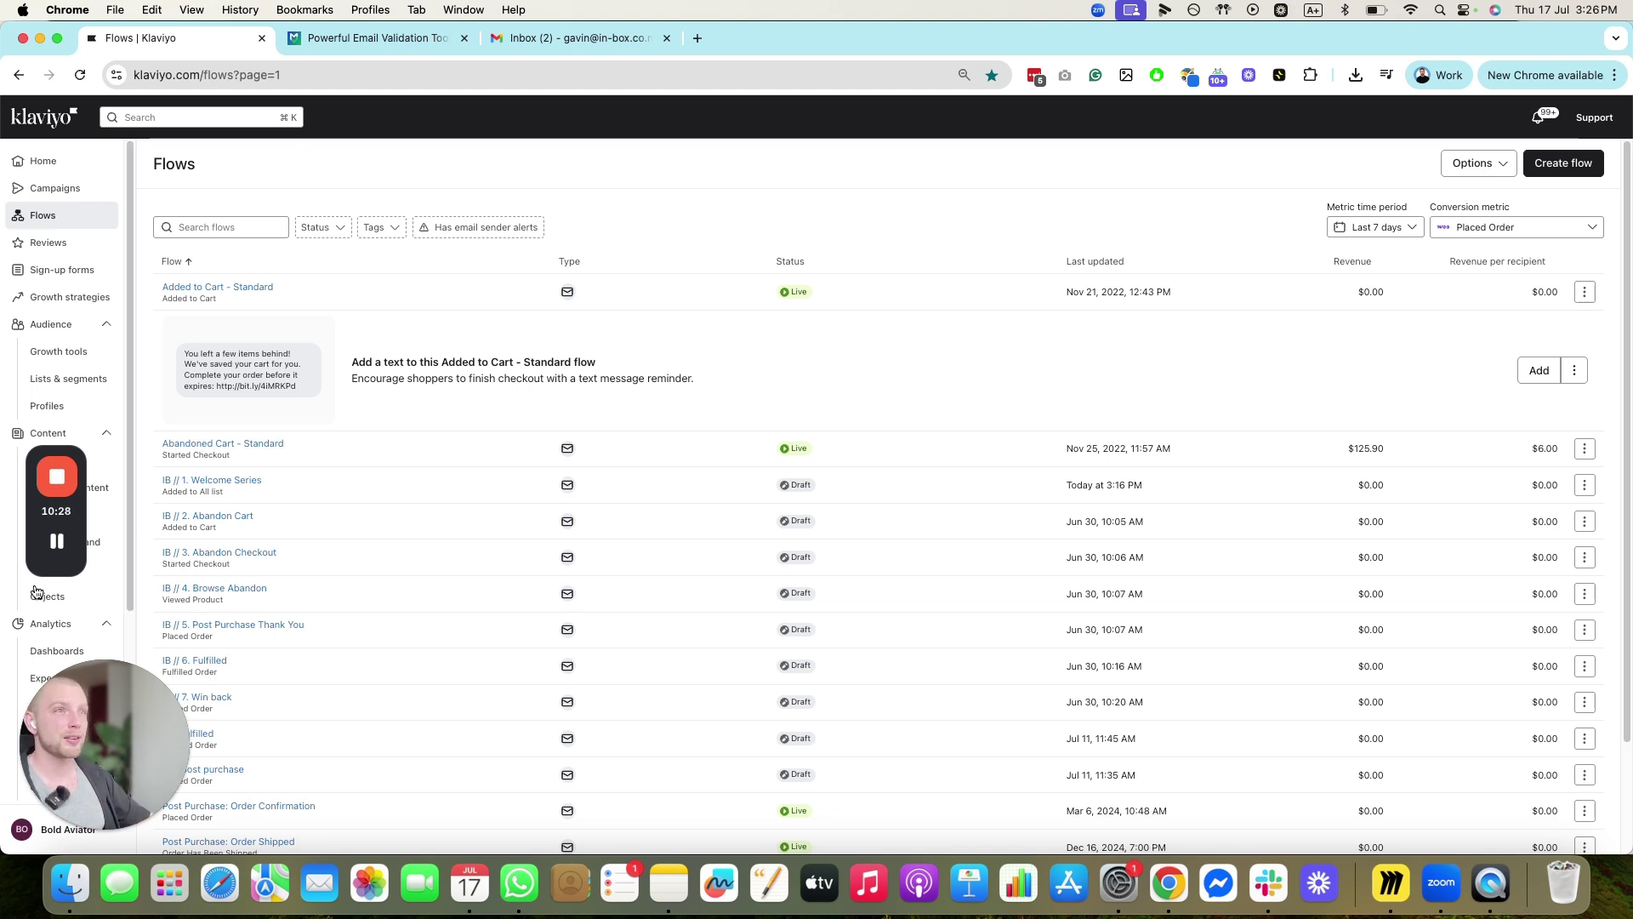
- Open Sign-up forms, showing six forms with Collect SMS live at 82 submissions
{"action": "left_click_drag", "start_coordinate": [82, 511], "coordinate": [300, 425]}
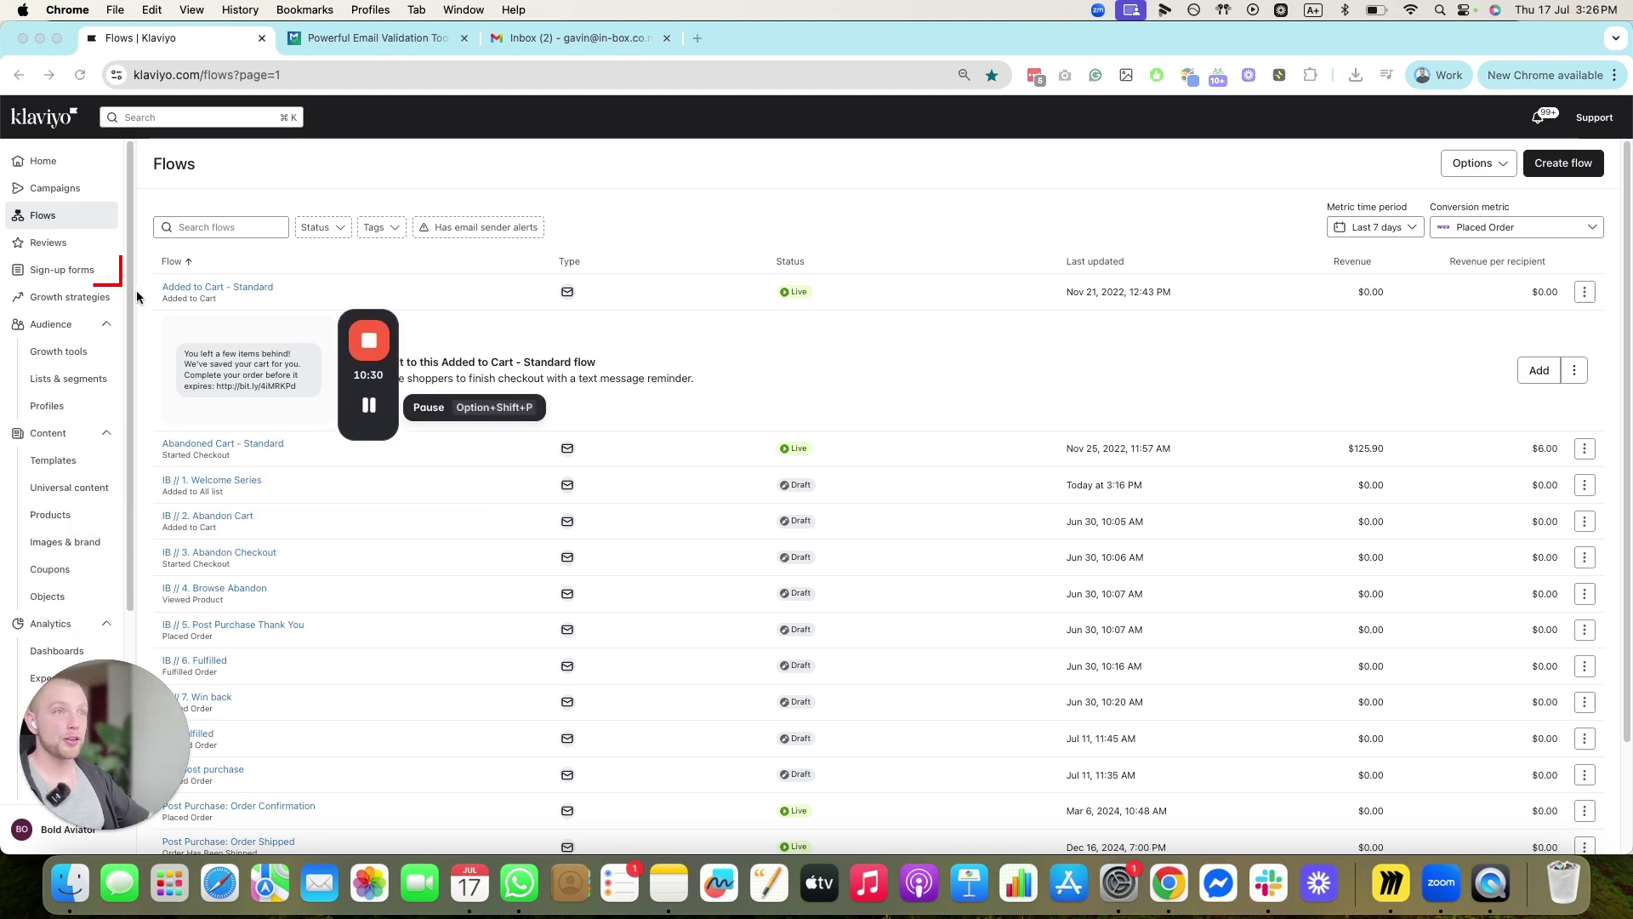
{"action": "left_click", "coordinate": [78, 281]}
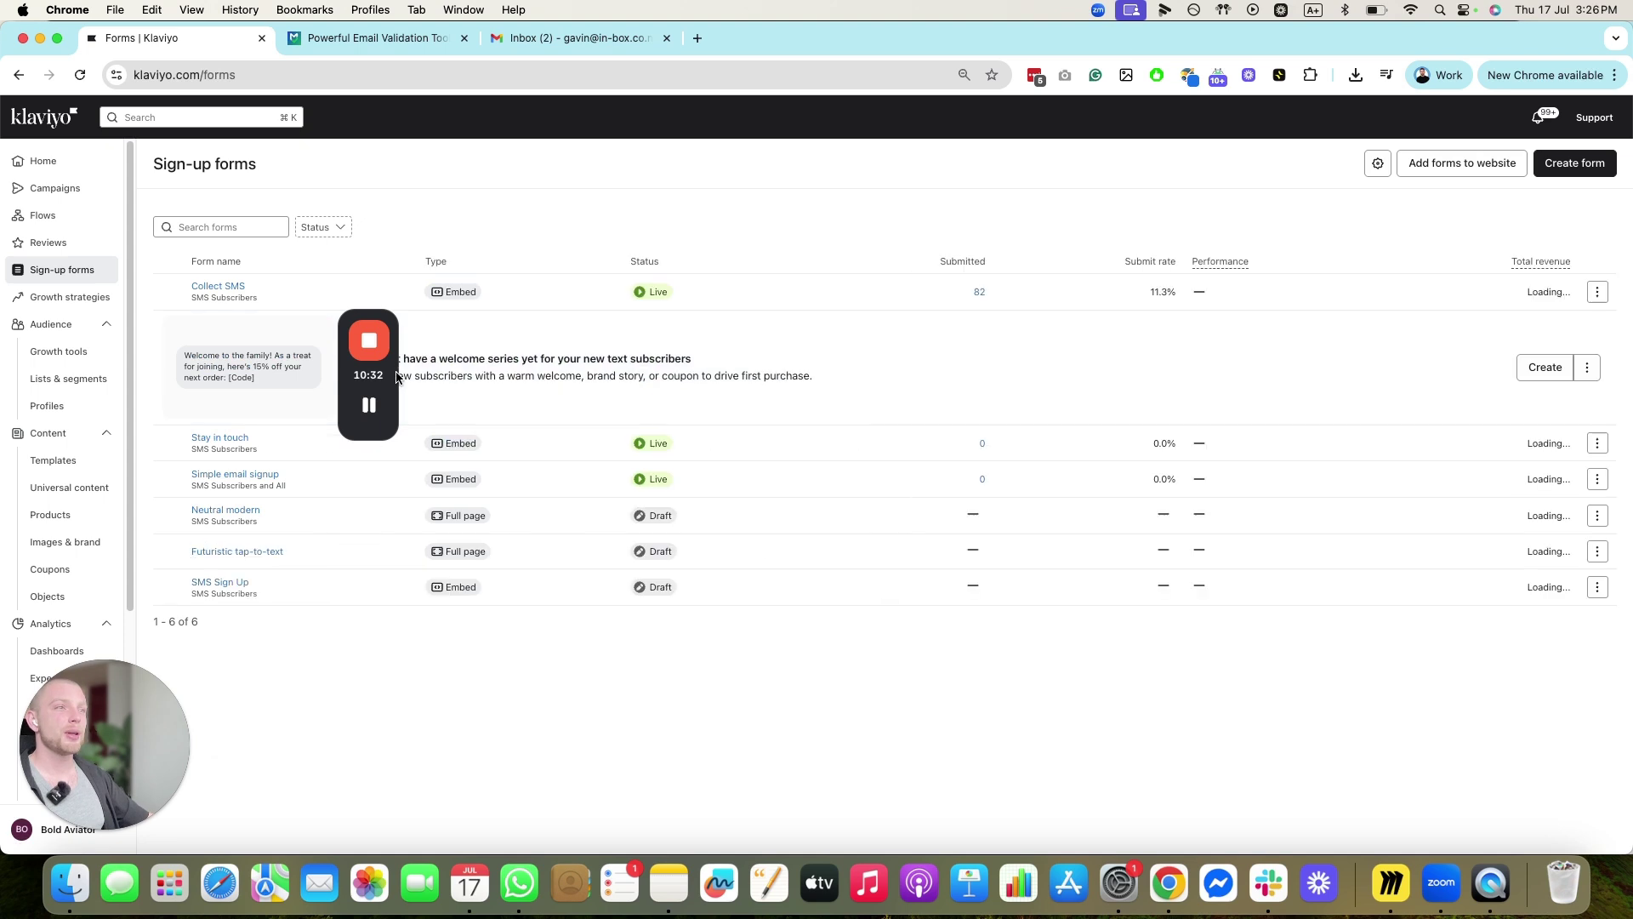
{"action": "left_click_drag", "start_coordinate": [362, 382], "coordinate": [630, 511]}
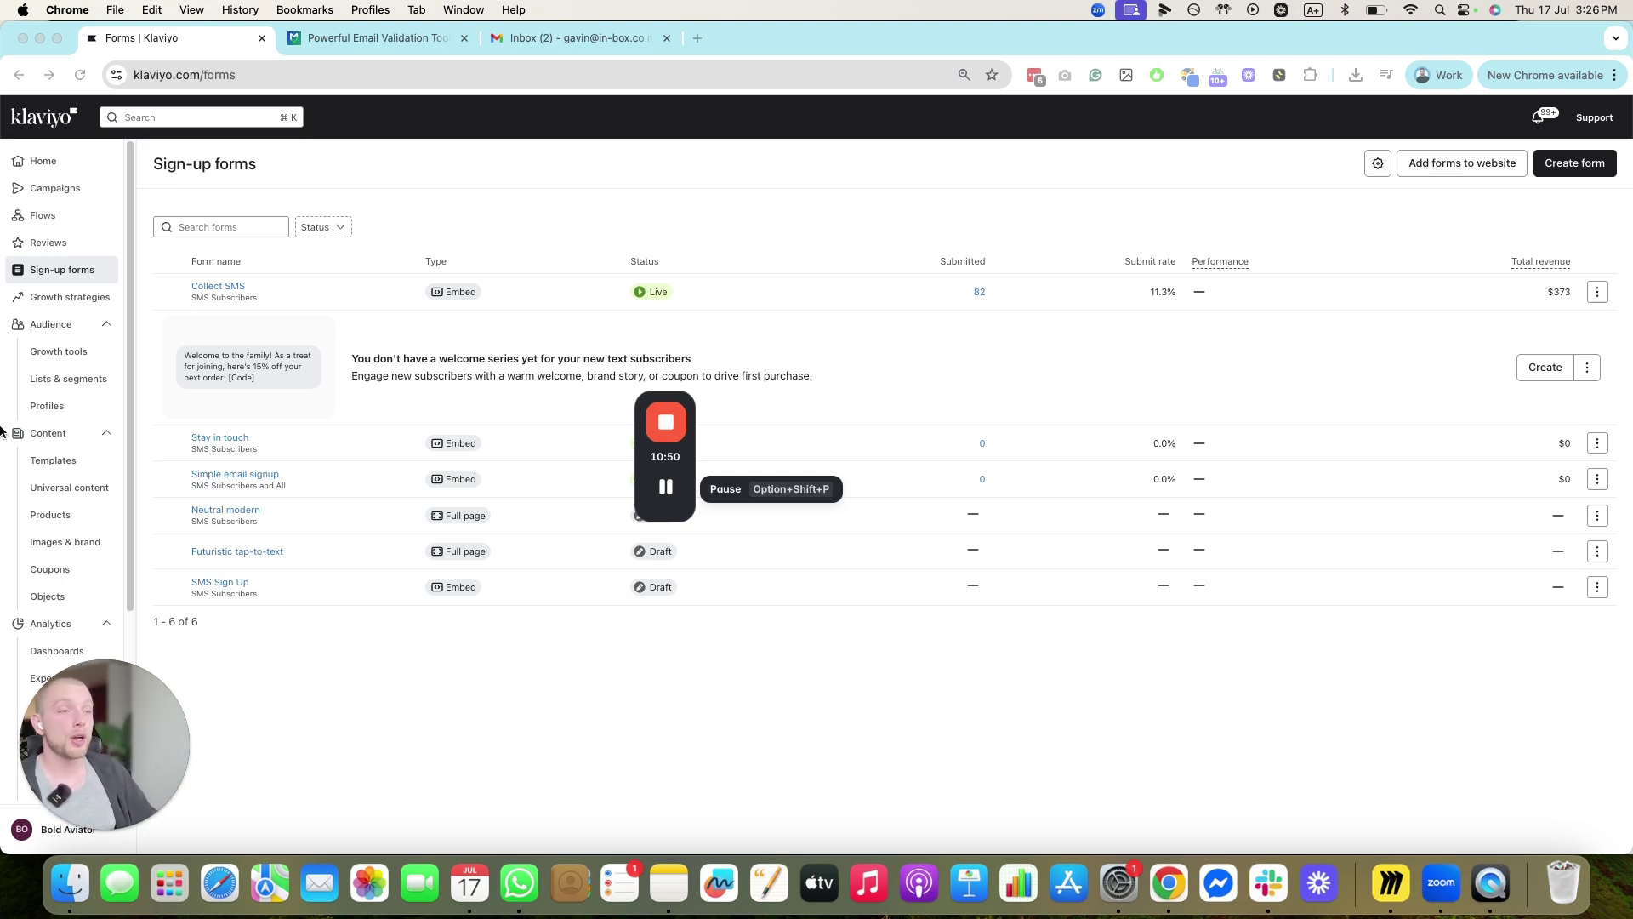
{"action": "left_click_drag", "start_coordinate": [142, 708], "coordinate": [337, 602]}
{"action": "left_click", "coordinate": [295, 738]}
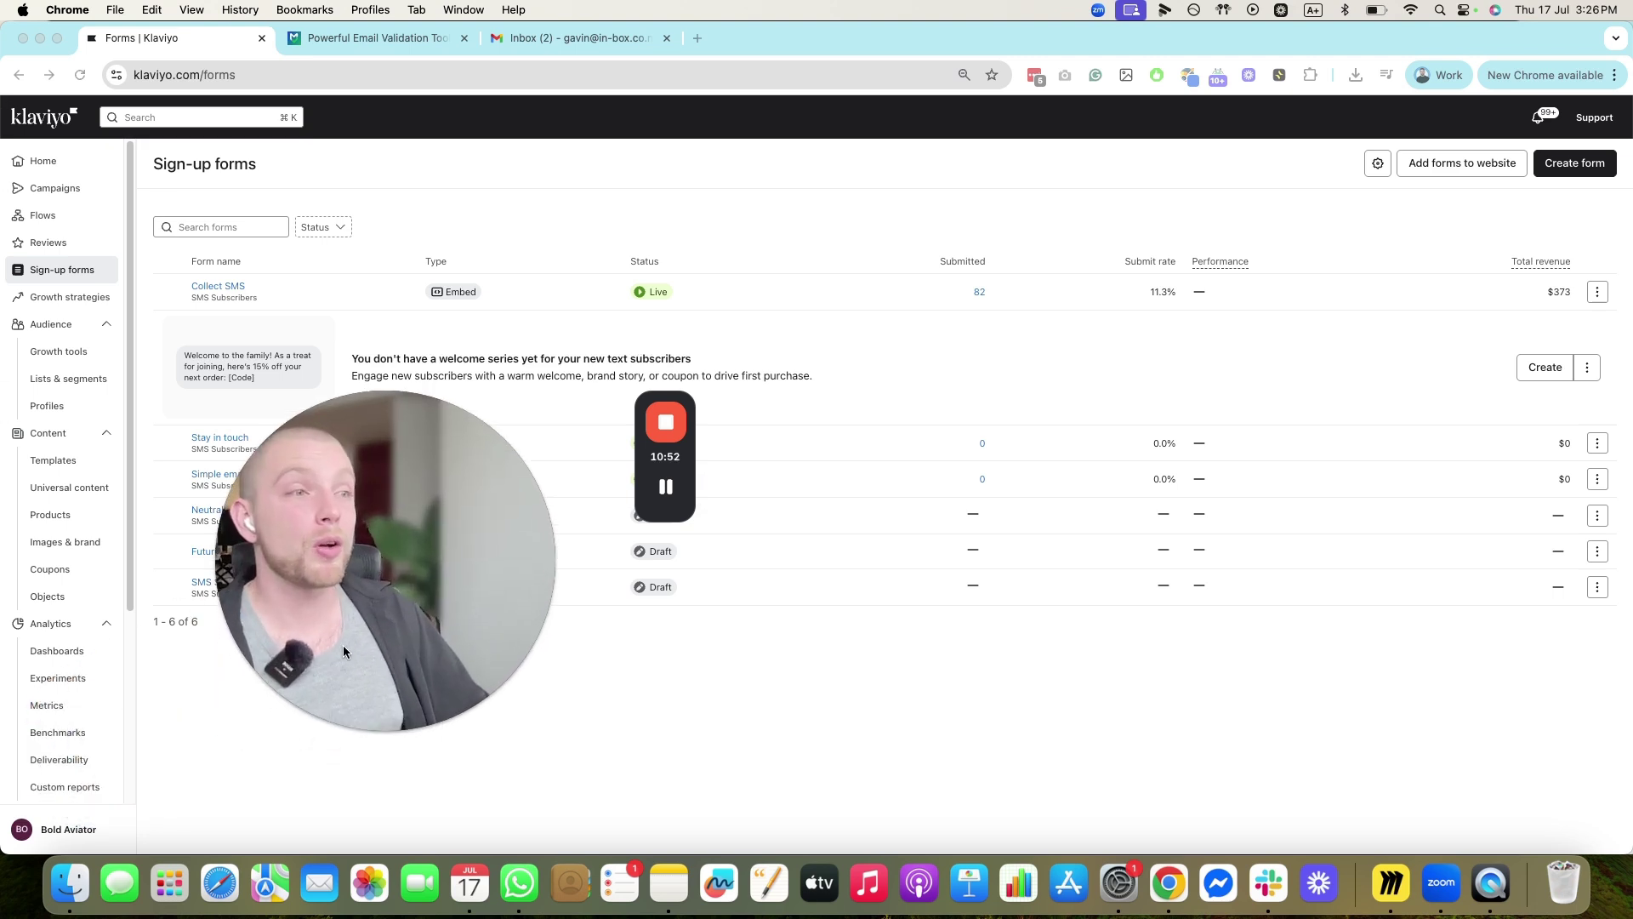
{"action": "left_click_drag", "start_coordinate": [814, 491], "coordinate": [953, 452]}
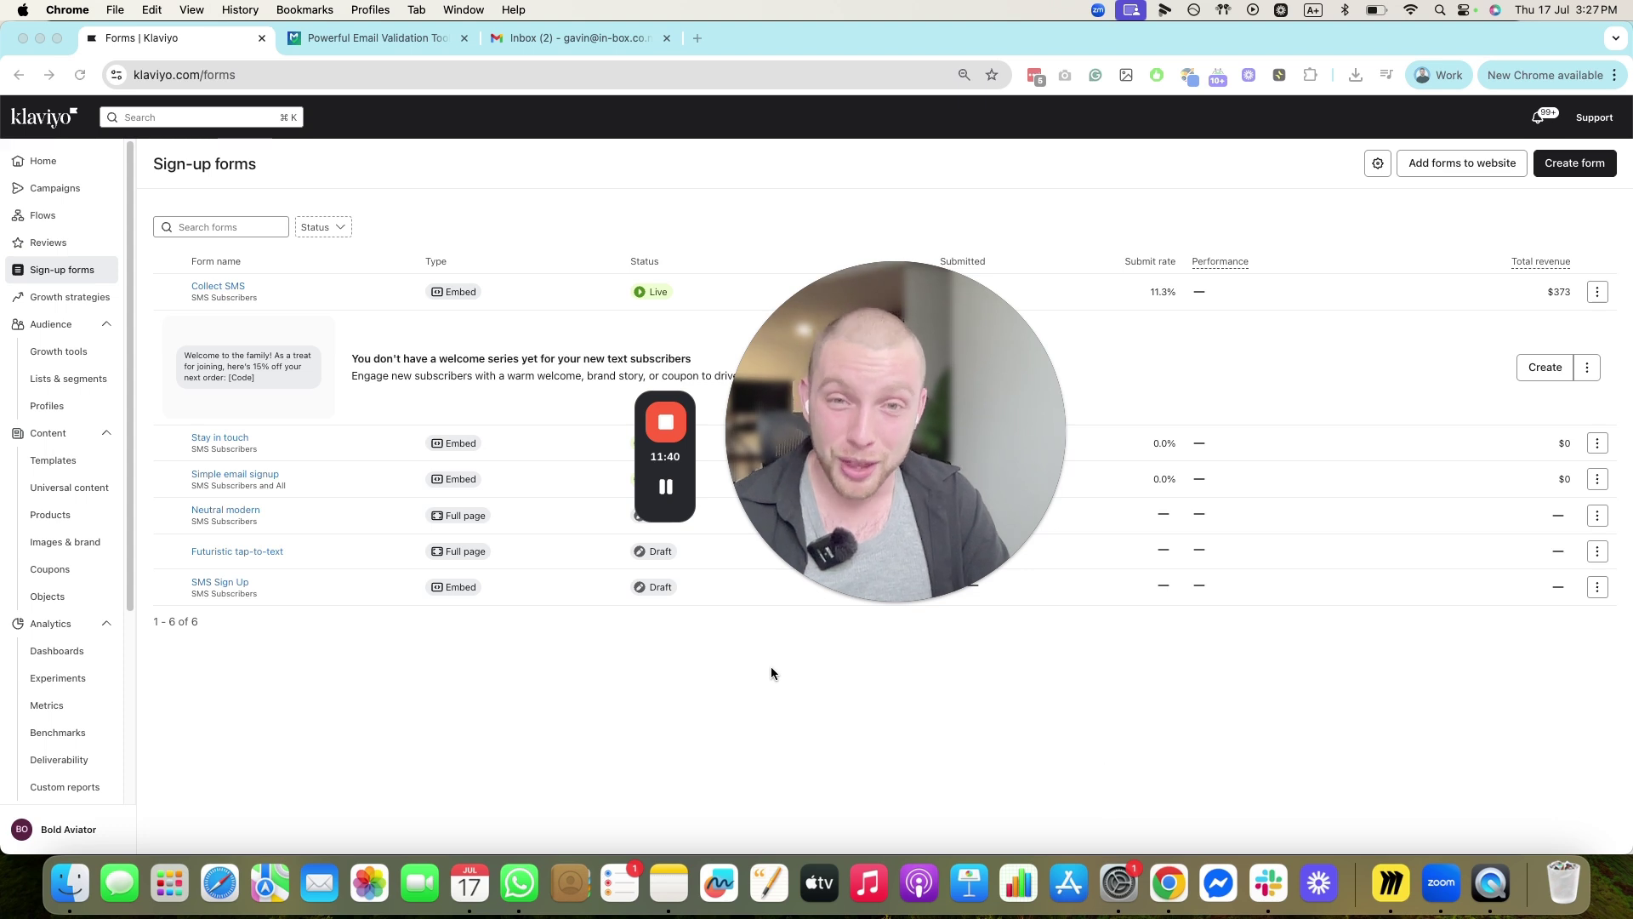
{"action": "mouse_move", "coordinate": [652, 421]}
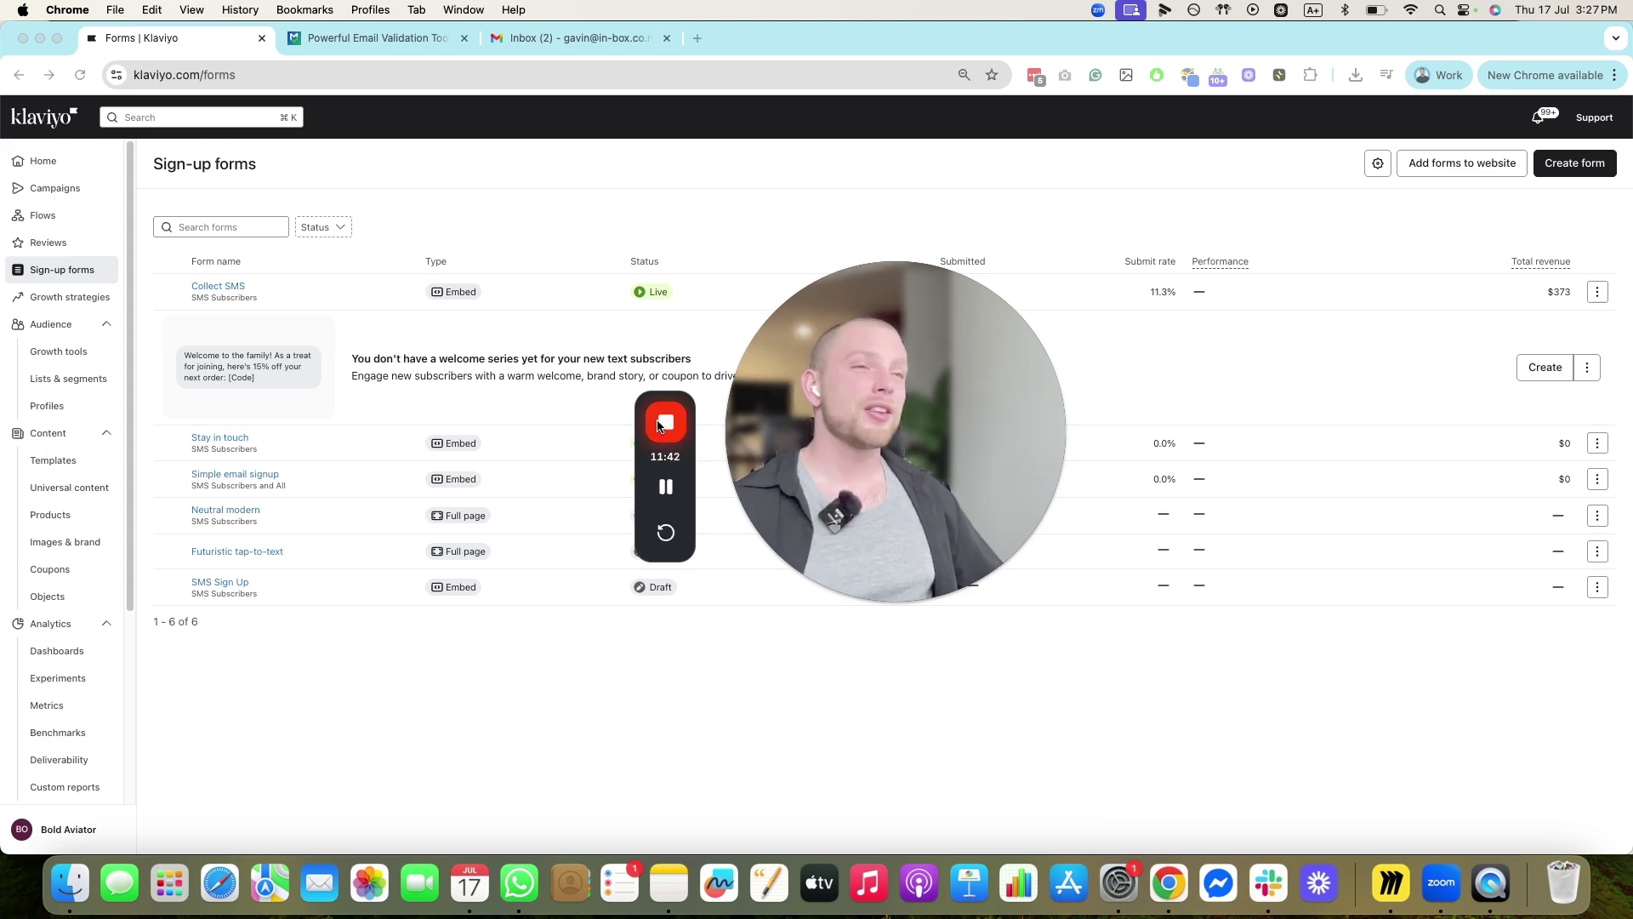